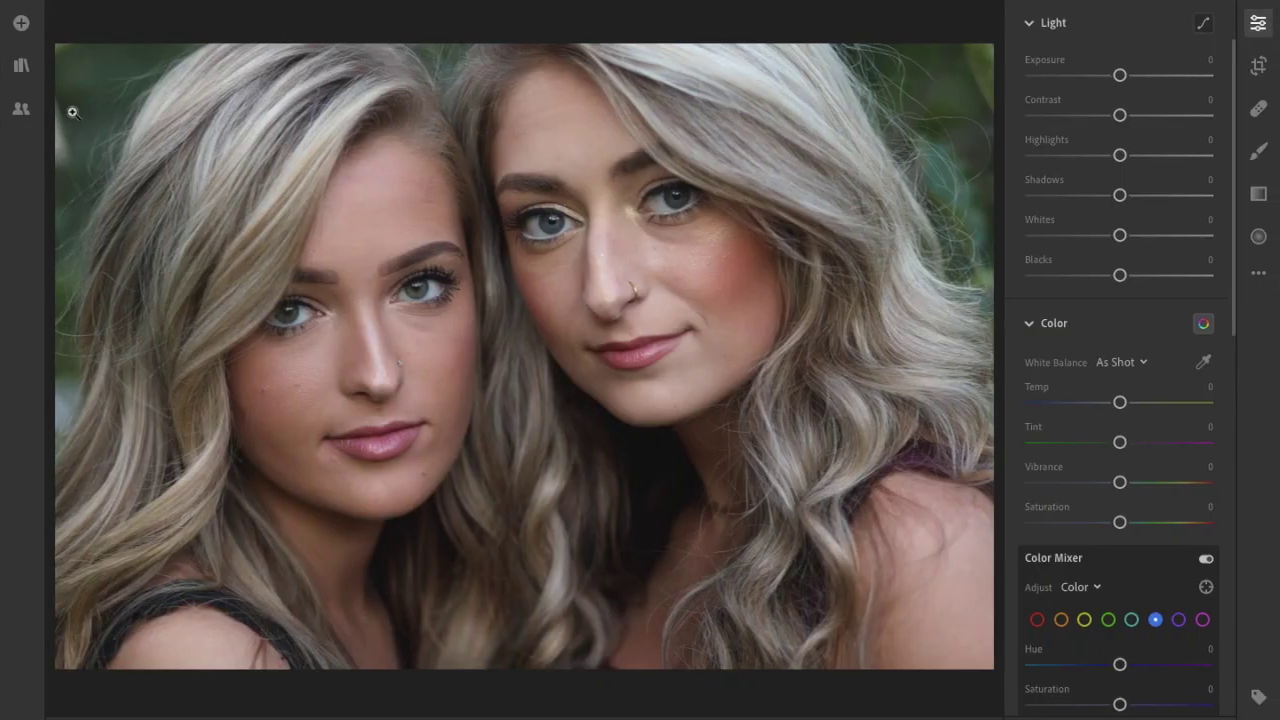
# Inspect the photo detail, make first basic-panel tweaks and add a little magenta tint
pyautogui.click(991, 671)
pyautogui.click(780, 489)
pyautogui.scroll(2, 1125, 148)
pyautogui.moveTo(1119, 174); pyautogui.dragTo(1115, 174)
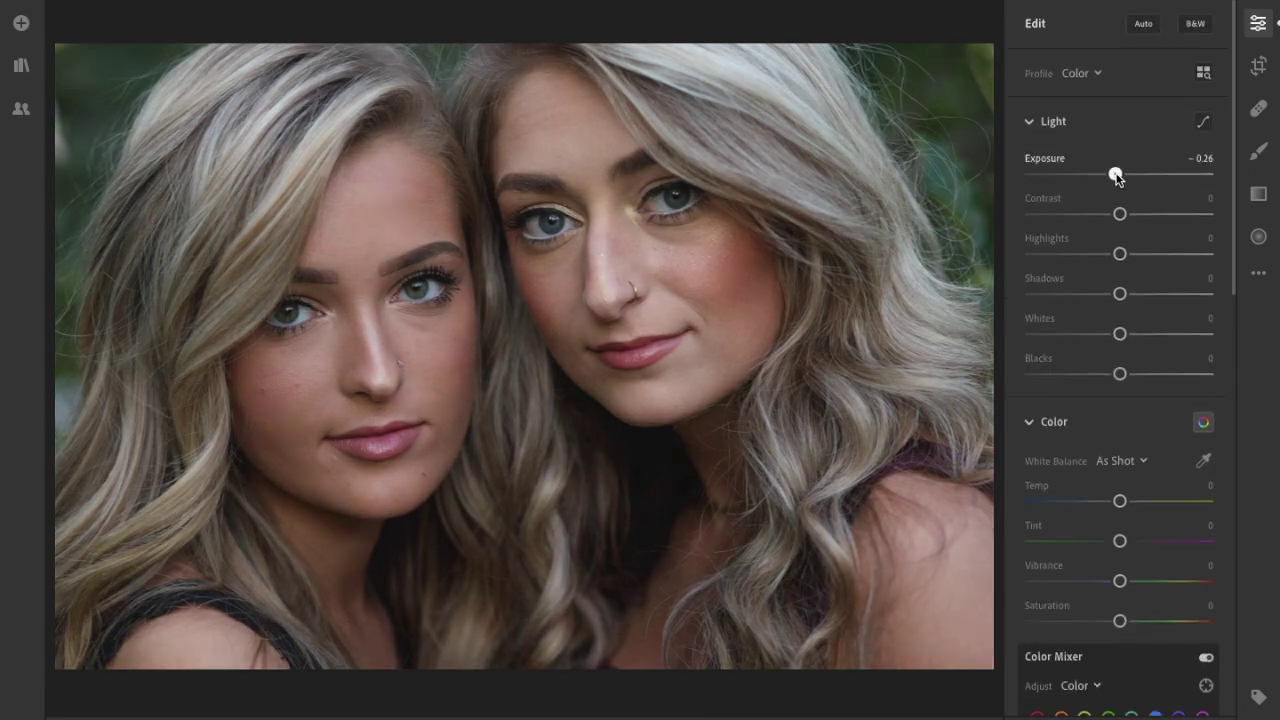
pyautogui.scroll(-2, 1120, 206)
pyautogui.moveTo(1119, 296); pyautogui.dragTo(1110, 298)
pyautogui.scroll(-5, 1115, 340)
pyautogui.moveTo(1120, 361); pyautogui.dragTo(1114, 361)
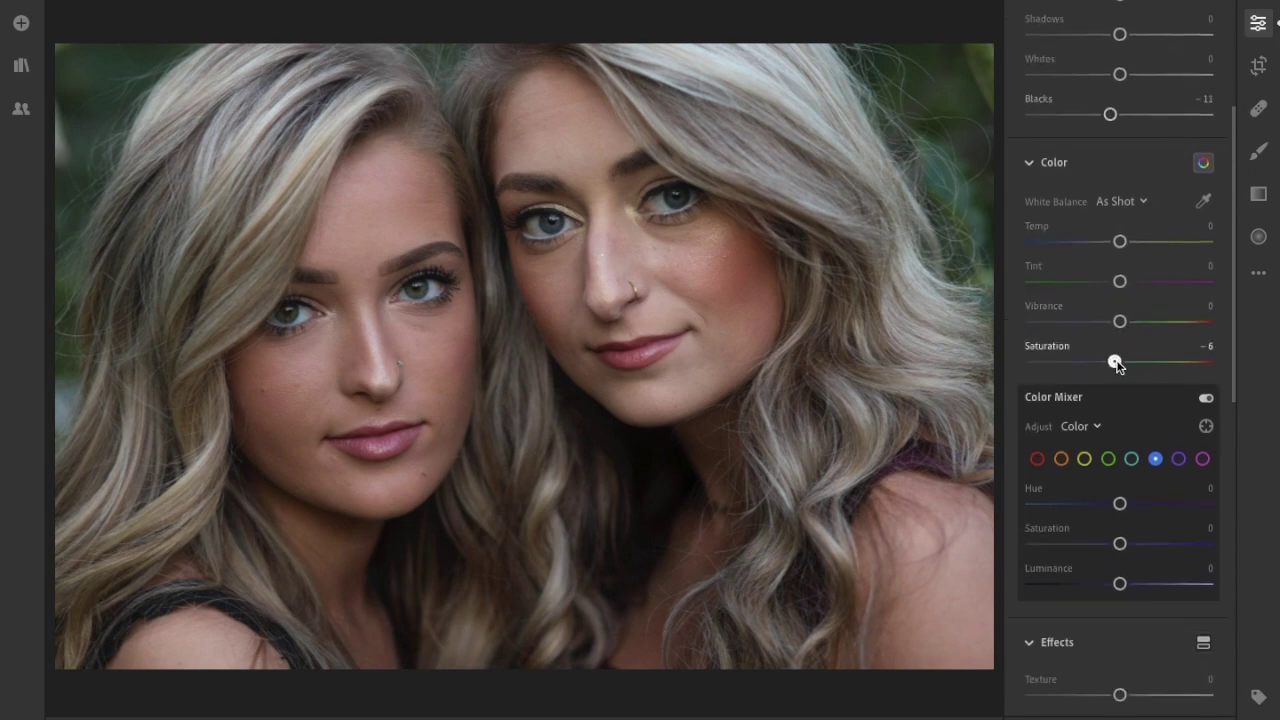
pyautogui.moveTo(1121, 285); pyautogui.dragTo(1133, 250)
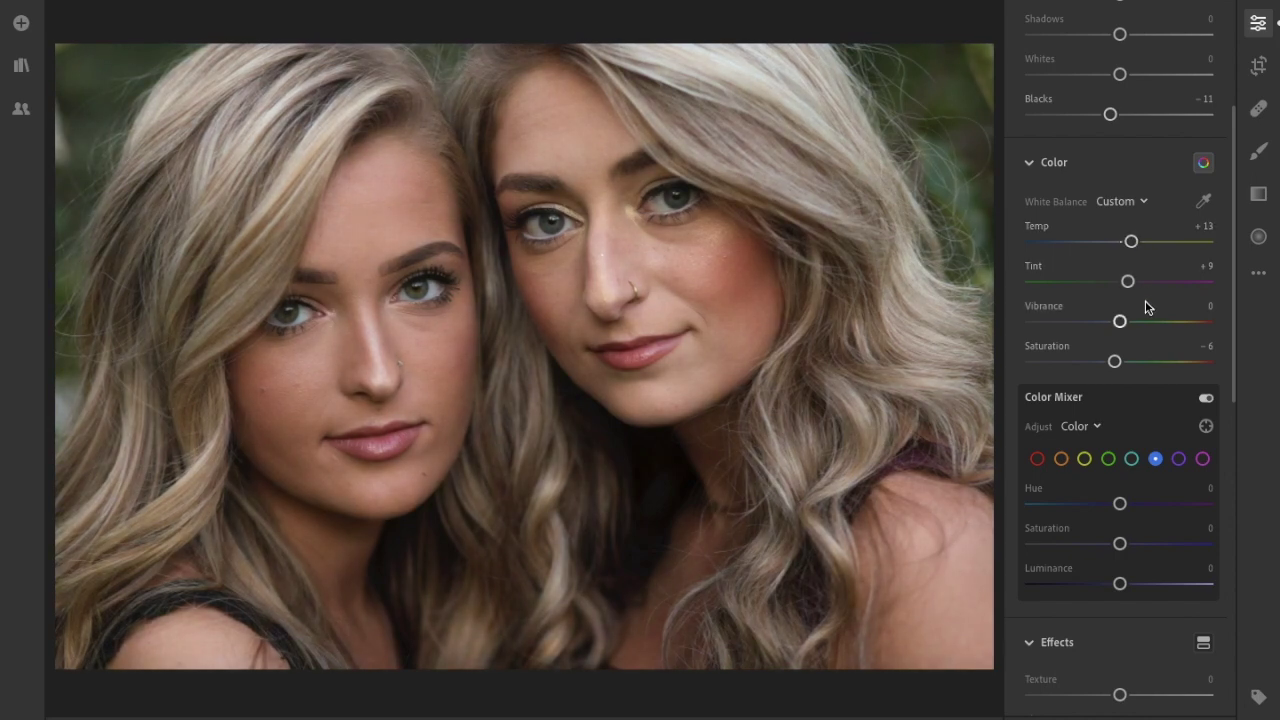
# Sharpen the portrait strongly, up to a Sharpening amount of 135
pyautogui.scroll(-1, 1146, 357)
pyautogui.moveTo(1114, 327); pyautogui.dragTo(1153, 361)
pyautogui.scroll(-5, 1134, 386)
pyautogui.moveTo(1031, 541); pyautogui.dragTo(1189, 546)
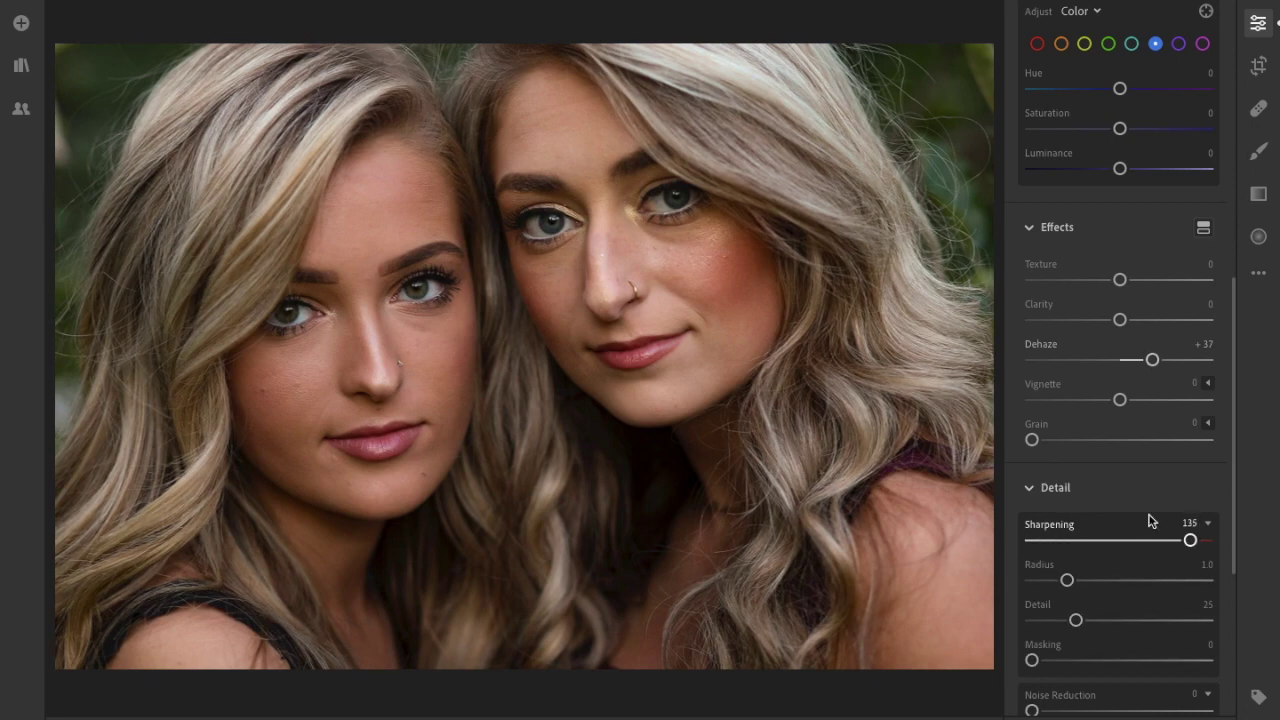
# Push the tint further toward magenta, to about +14
pyautogui.scroll(-1, 1109, 494)
pyautogui.moveTo(1117, 360); pyautogui.dragTo(1117, 362)
pyautogui.scroll(-4, 1126, 420)
pyautogui.scroll(-3, 1126, 420)
pyautogui.scroll(20, 1131, 303)
pyautogui.scroll(-2, 1130, 480)
pyautogui.moveTo(1127, 458); pyautogui.dragTo(1135, 424)
# Set Blacks -24, Highlights -35, Whites -52, Exposure -0.29 and warm Temp to +19
pyautogui.scroll(2, 1134, 420)
pyautogui.moveTo(1110, 346); pyautogui.dragTo(1100, 346)
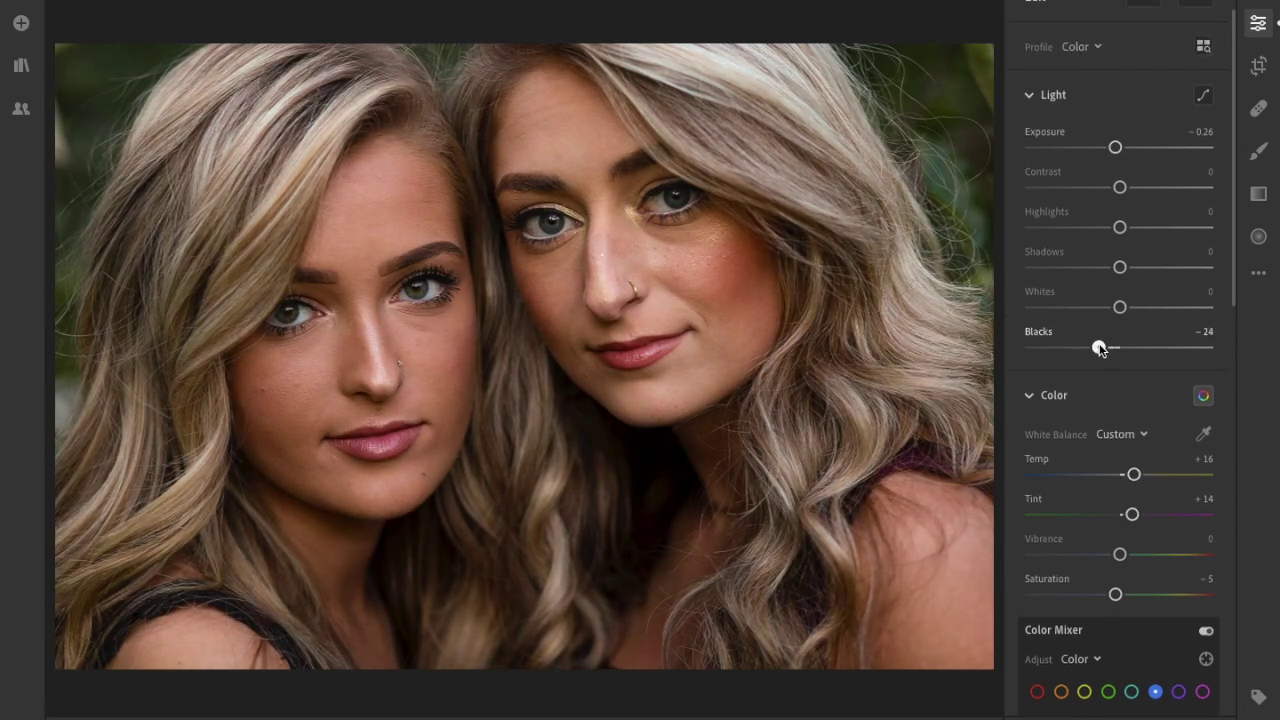
pyautogui.moveTo(1120, 228); pyautogui.dragTo(1083, 227)
pyautogui.moveTo(1120, 307); pyautogui.dragTo(1074, 305)
pyautogui.moveTo(1083, 227); pyautogui.dragTo(1089, 229)
pyautogui.moveTo(1115, 147); pyautogui.dragTo(1113, 147)
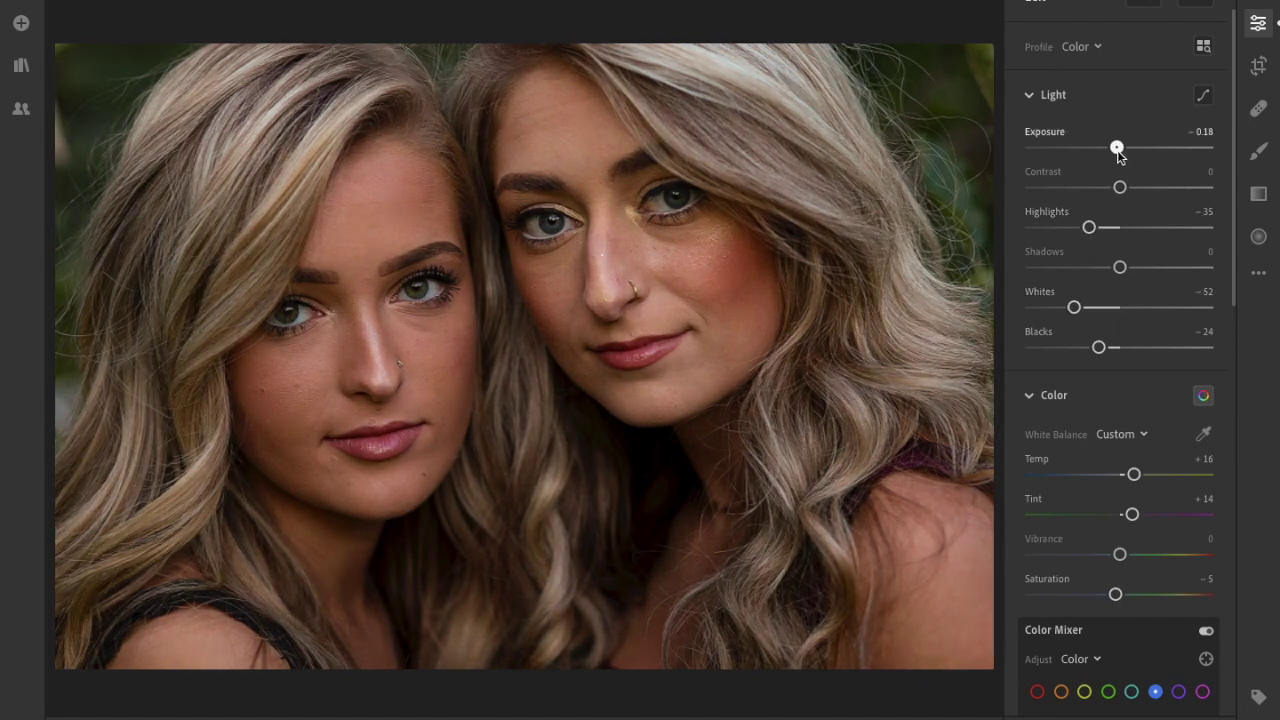
pyautogui.moveTo(1134, 476); pyautogui.dragTo(1137, 475)
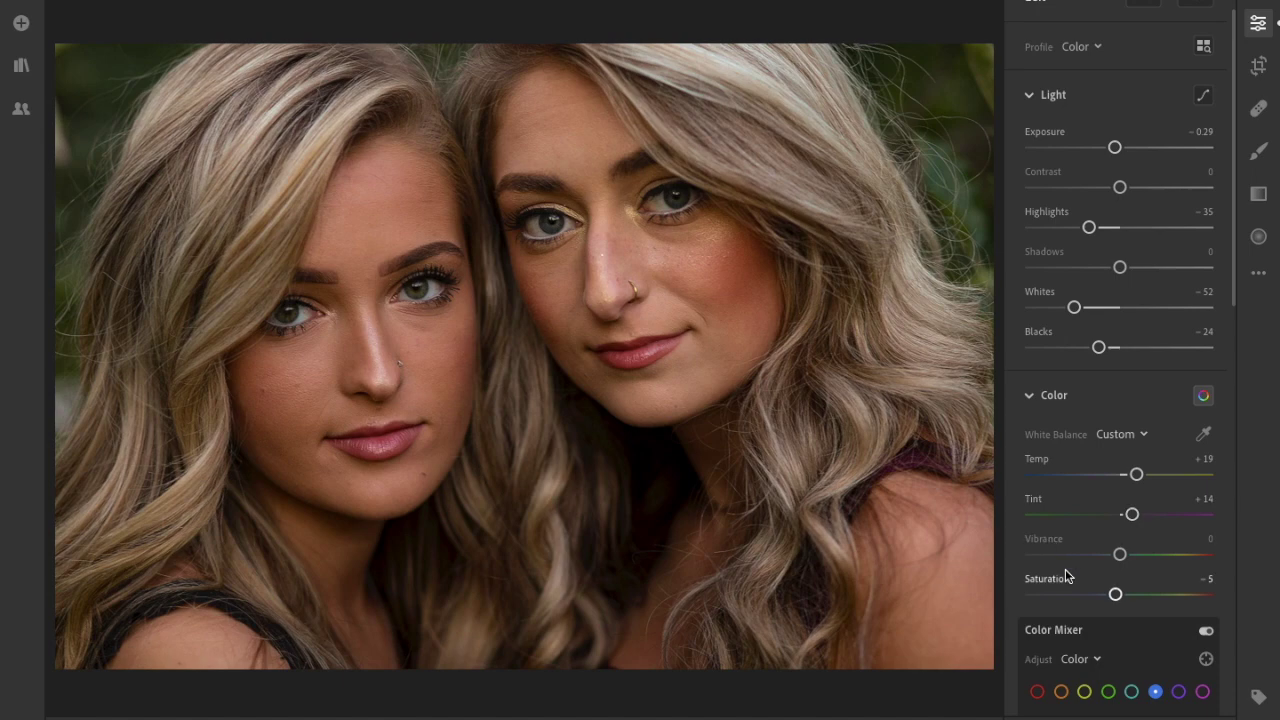
# Lower the green saturation in the Color Mixer
pyautogui.scroll(-1, 1108, 556)
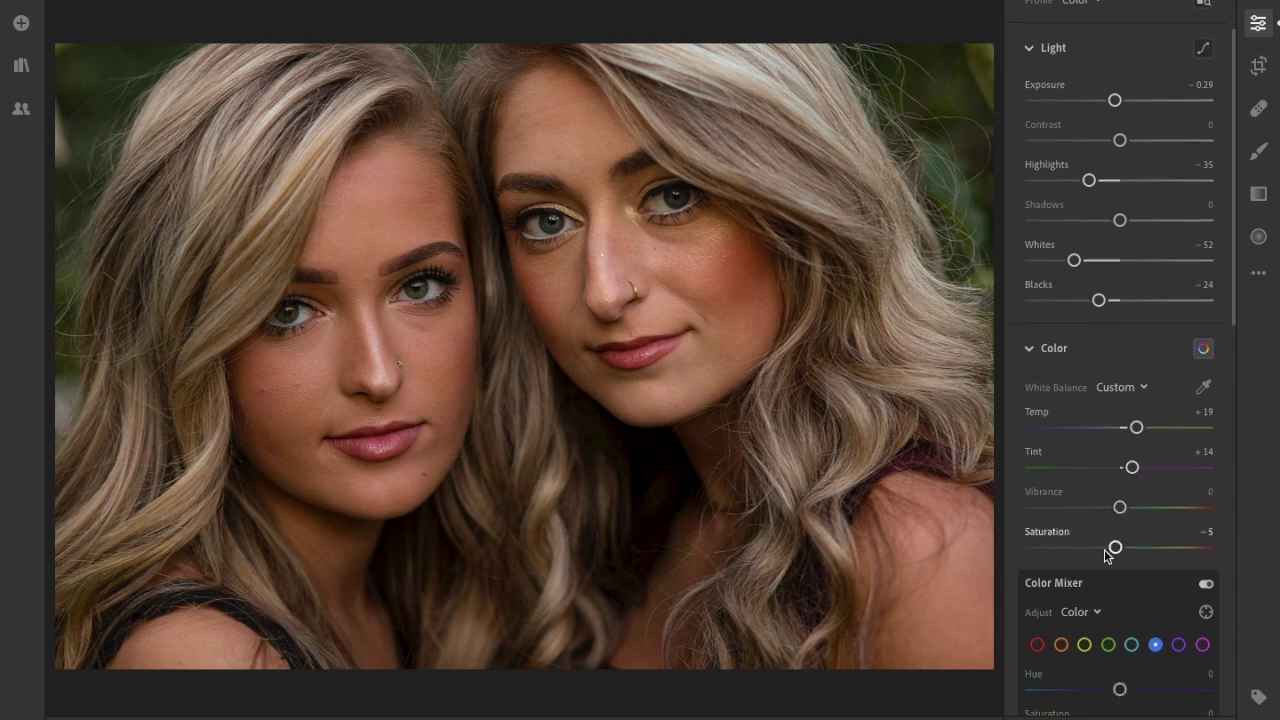
pyautogui.scroll(-4, 1108, 556)
pyautogui.click(1108, 436)
pyautogui.moveTo(1118, 521); pyautogui.dragTo(1107, 521)
pyautogui.scroll(-10, 1111, 520)
pyautogui.scroll(3, 1111, 520)
# Raise Dehaze to +66, add Noise Reduction 25 and raise Contrast to +17
pyautogui.moveTo(1159, 290); pyautogui.dragTo(1176, 290)
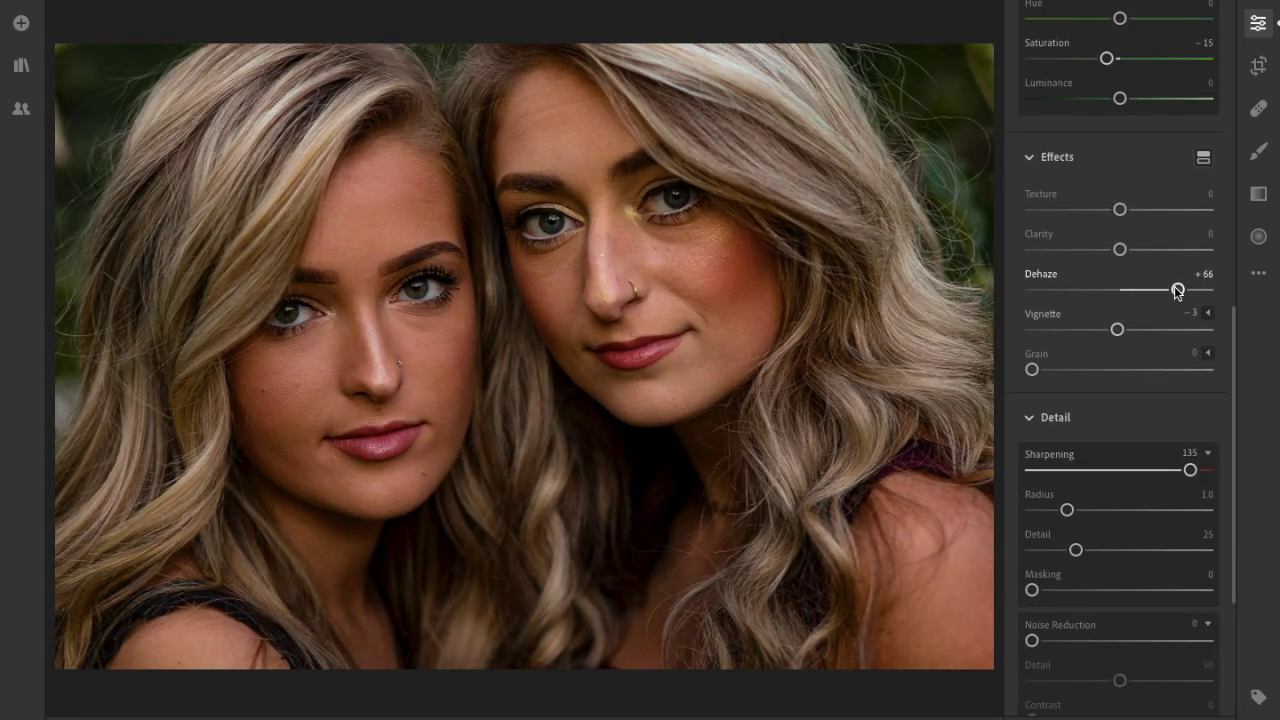
pyautogui.scroll(-3, 1117, 337)
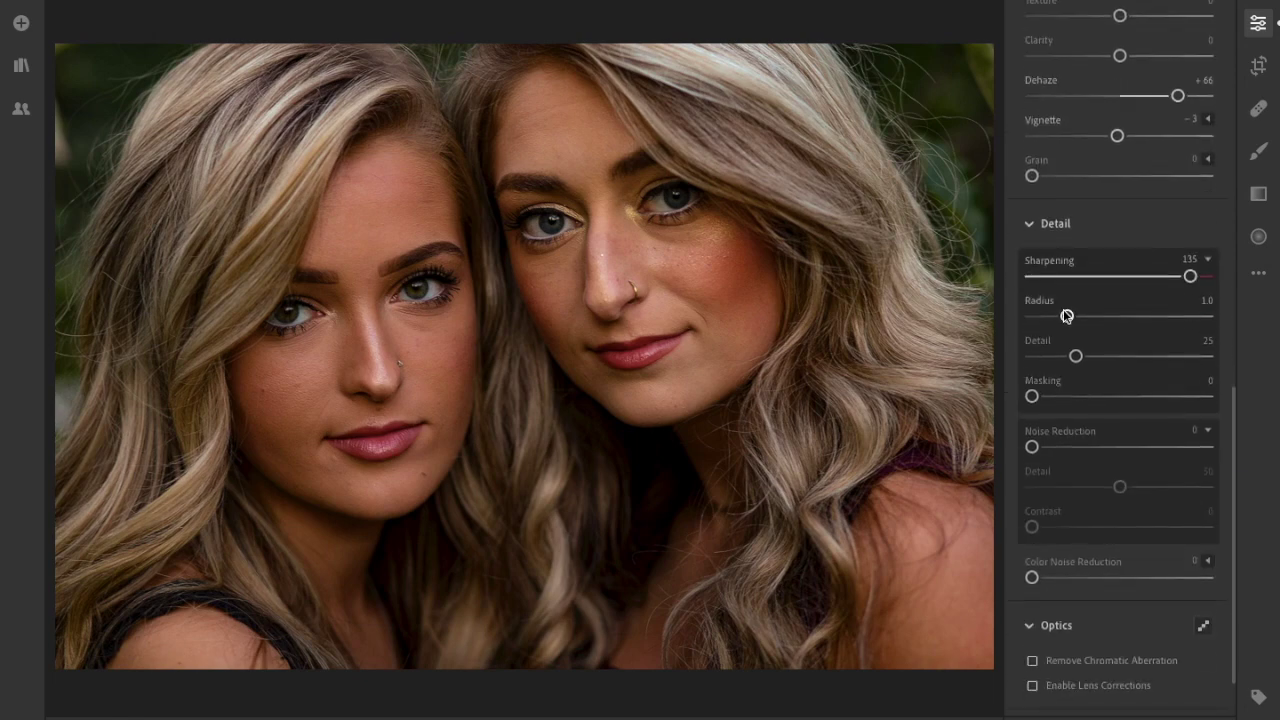
pyautogui.moveTo(1032, 447)
pyautogui.mouseDown()
pyautogui.moveTo(1147, 447)
pyautogui.moveTo(1034, 447)
pyautogui.mouseUp()
pyautogui.scroll(5, 1151, 369)
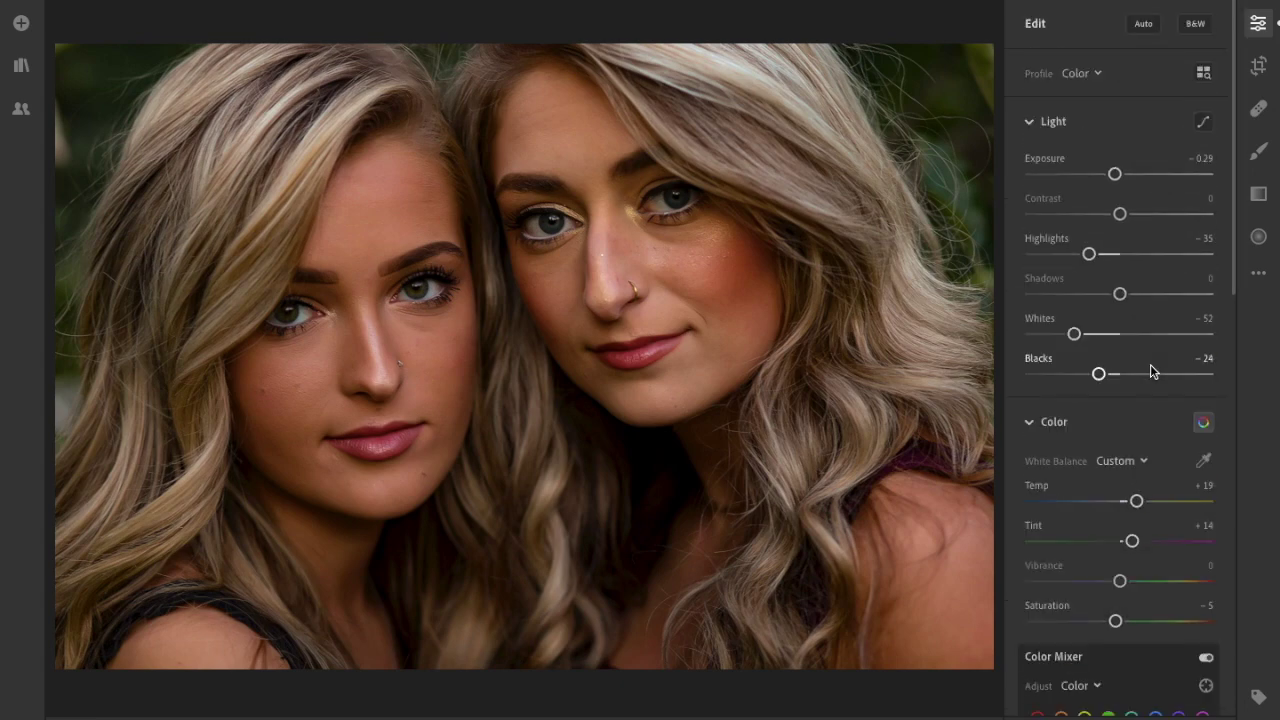
pyautogui.moveTo(1120, 215); pyautogui.dragTo(1130, 215)
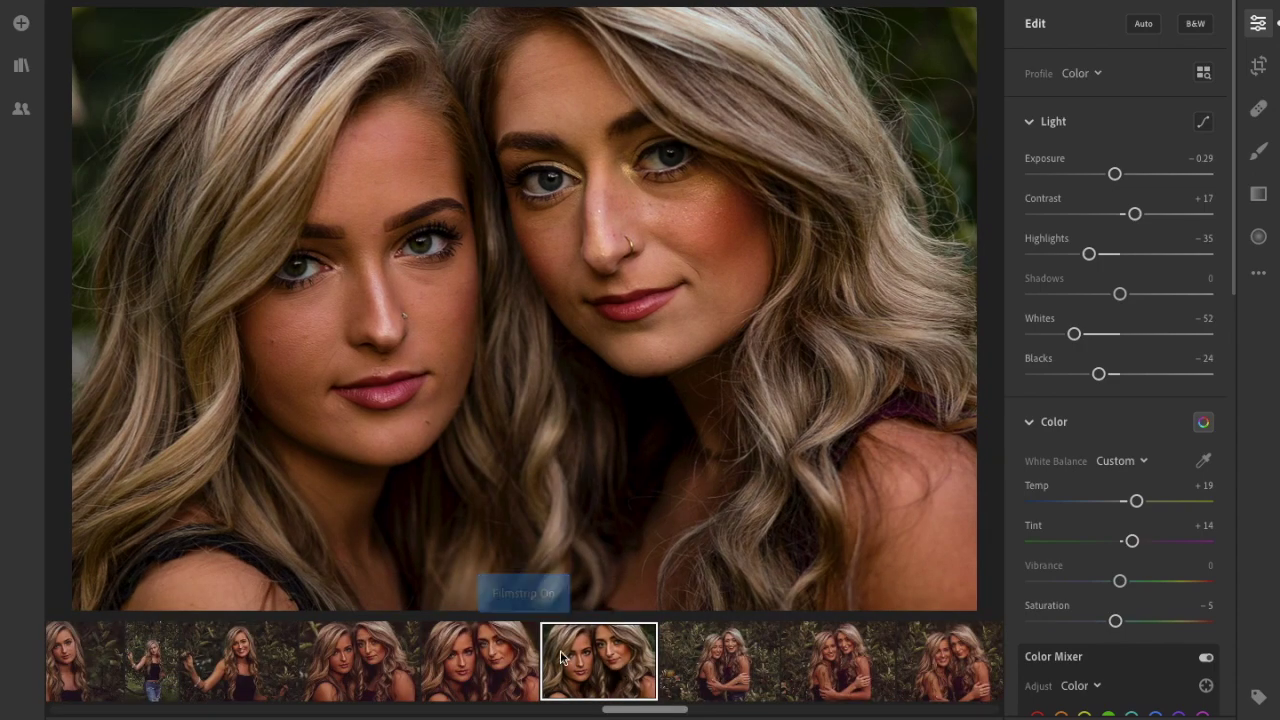
# Compare neighbouring photos from the shoot, then hide the filmstrip on the working portrait
pyautogui.click(459, 640)
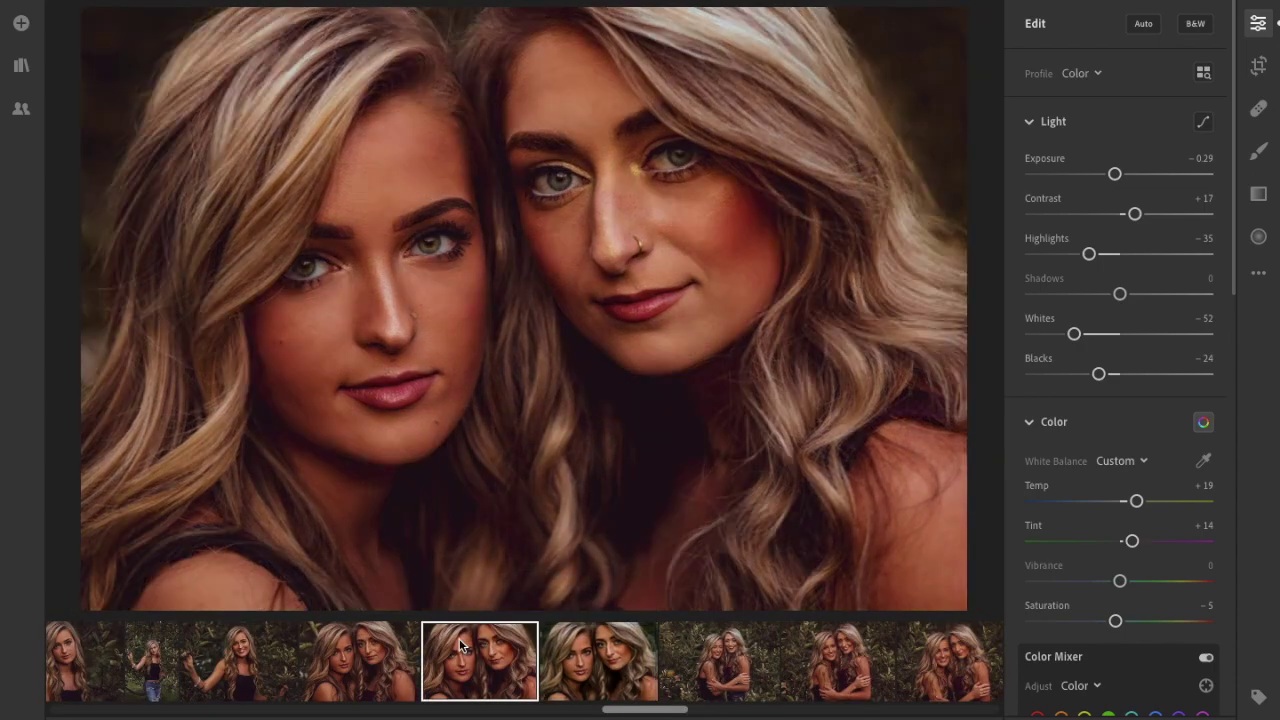
pyautogui.click(591, 658)
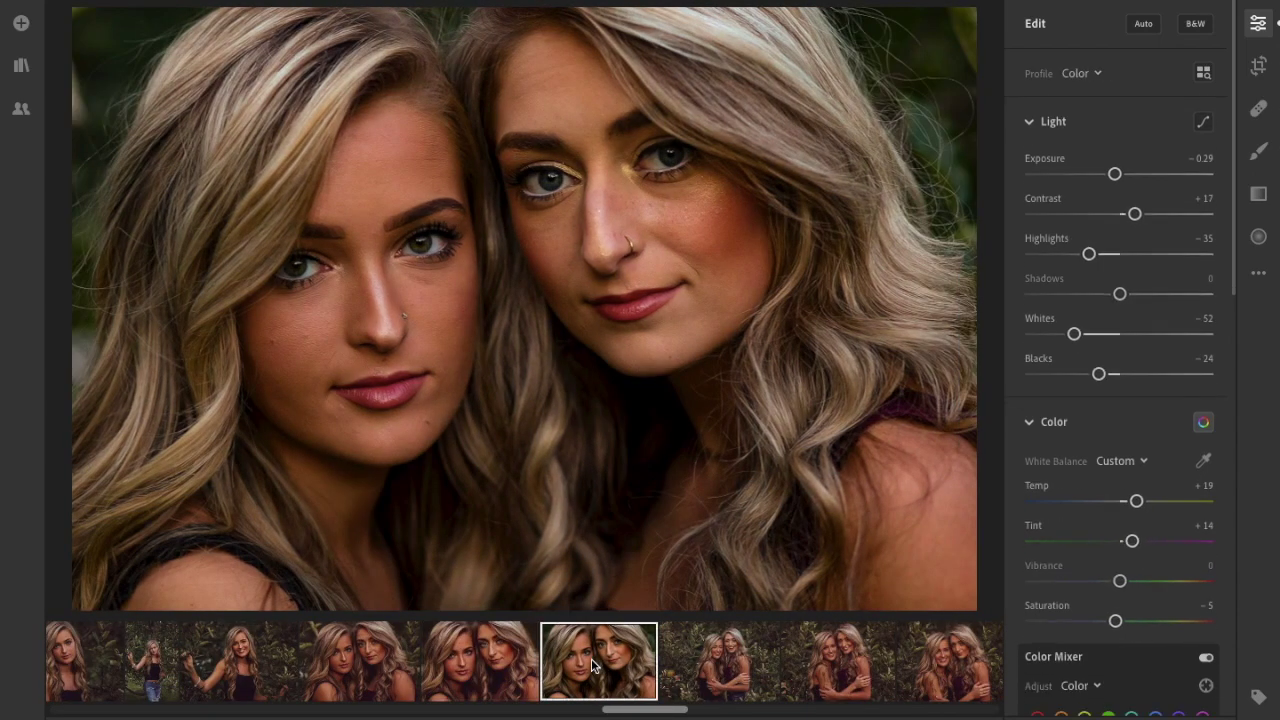
pyautogui.click(491, 660)
pyautogui.press('Right')
pyautogui.press('/')
# Set Vibrance +21, Temp +22, Tint +22 and Saturation -6
pyautogui.moveTo(1119, 586); pyautogui.dragTo(1142, 582)
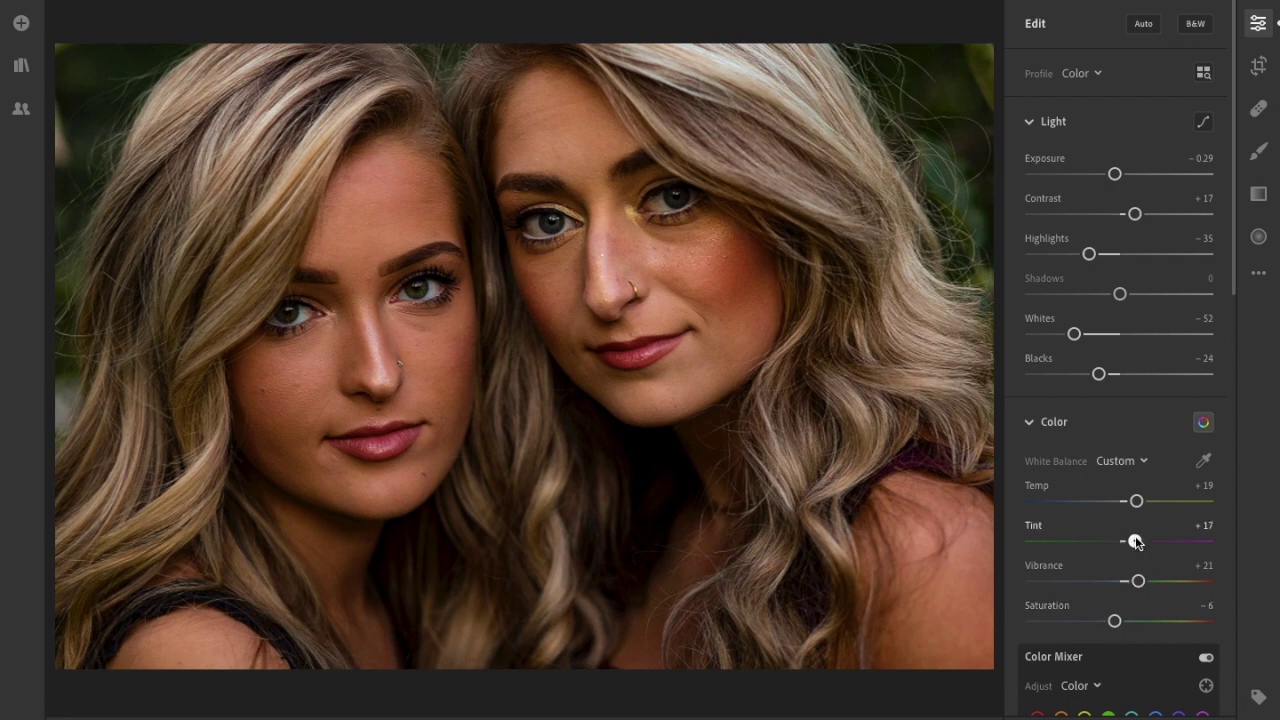
pyautogui.moveTo(1136, 501); pyautogui.dragTo(1138, 500)
pyautogui.moveTo(310, 270); pyautogui.dragTo(420, 269)
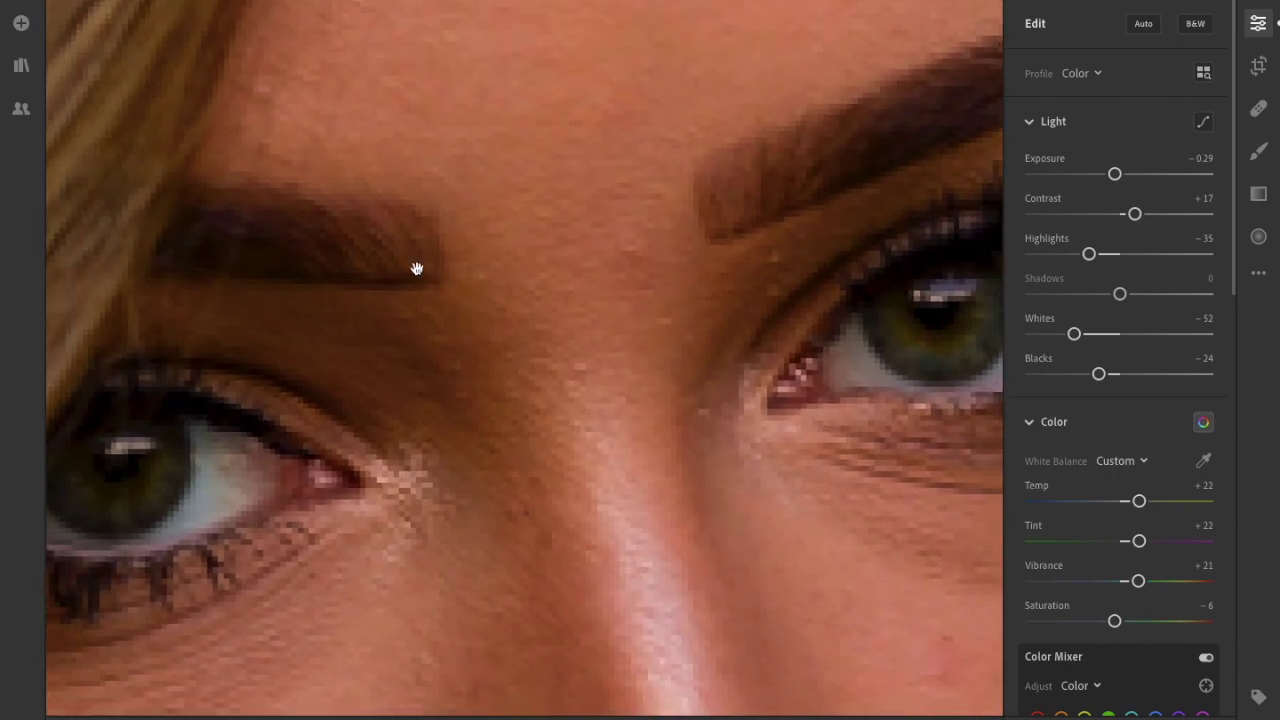
# Paint a brush mask over both of the left woman's irises
pyautogui.press('b')
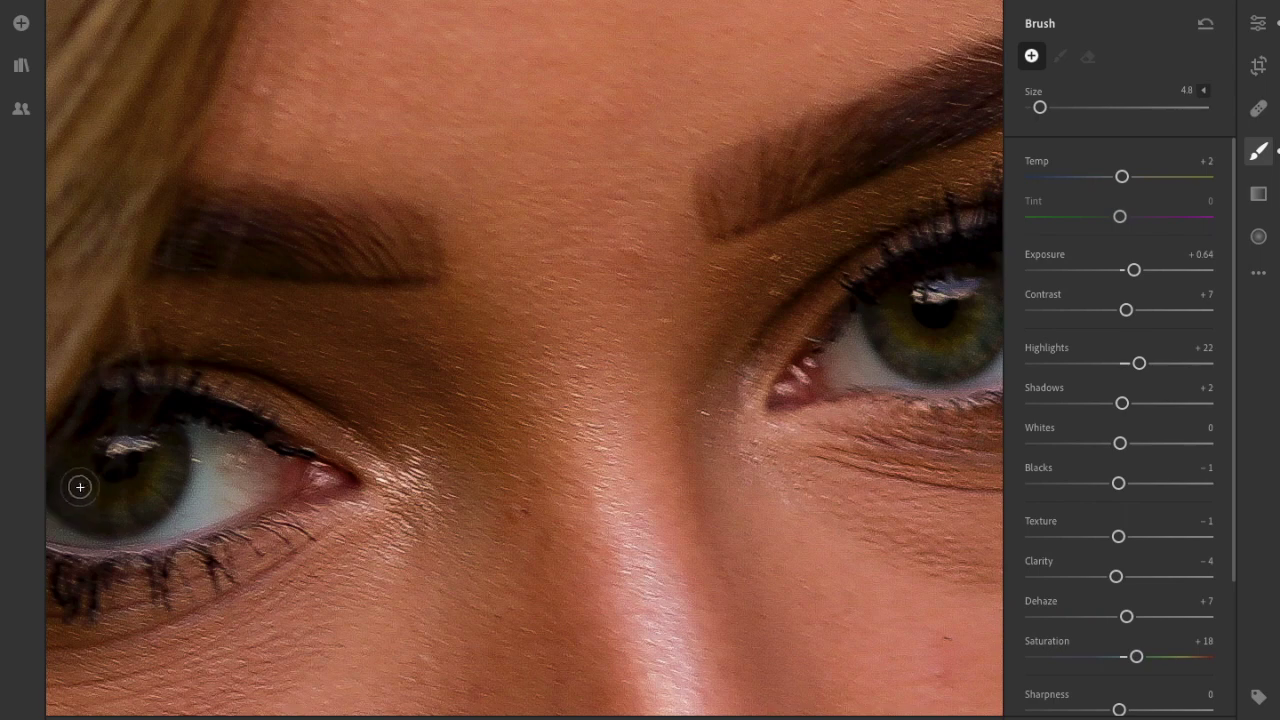
pyautogui.moveTo(79, 493)
pyautogui.mouseDown()
pyautogui.moveTo(109, 519)
pyautogui.moveTo(160, 492)
pyautogui.moveTo(166, 429)
pyautogui.moveTo(77, 514)
pyautogui.moveTo(117, 526)
pyautogui.moveTo(175, 465)
pyautogui.mouseUp()
pyautogui.moveTo(894, 303)
pyautogui.mouseDown()
pyautogui.moveTo(933, 366)
pyautogui.moveTo(976, 356)
pyautogui.moveTo(1001, 287)
pyautogui.moveTo(980, 353)
pyautogui.moveTo(951, 363)
pyautogui.moveTo(901, 354)
pyautogui.moveTo(874, 323)
pyautogui.moveTo(981, 333)
pyautogui.moveTo(967, 338)
pyautogui.moveTo(984, 310)
pyautogui.moveTo(990, 362)
pyautogui.moveTo(932, 363)
pyautogui.mouseUp()
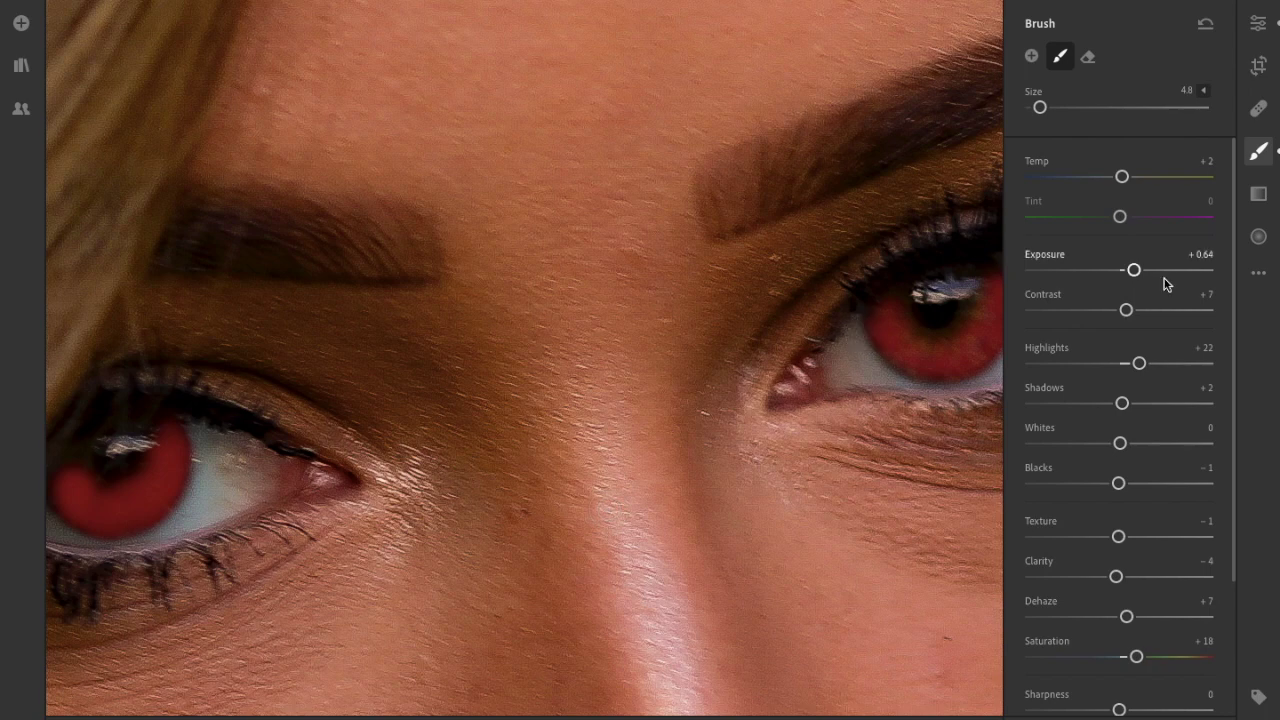
# Give the iris mask Exposure +1.48, Highlights +33, Whites +17 and Saturation +35
pyautogui.moveTo(1140, 363); pyautogui.dragTo(1149, 363)
pyautogui.moveTo(1133, 270); pyautogui.dragTo(1152, 271)
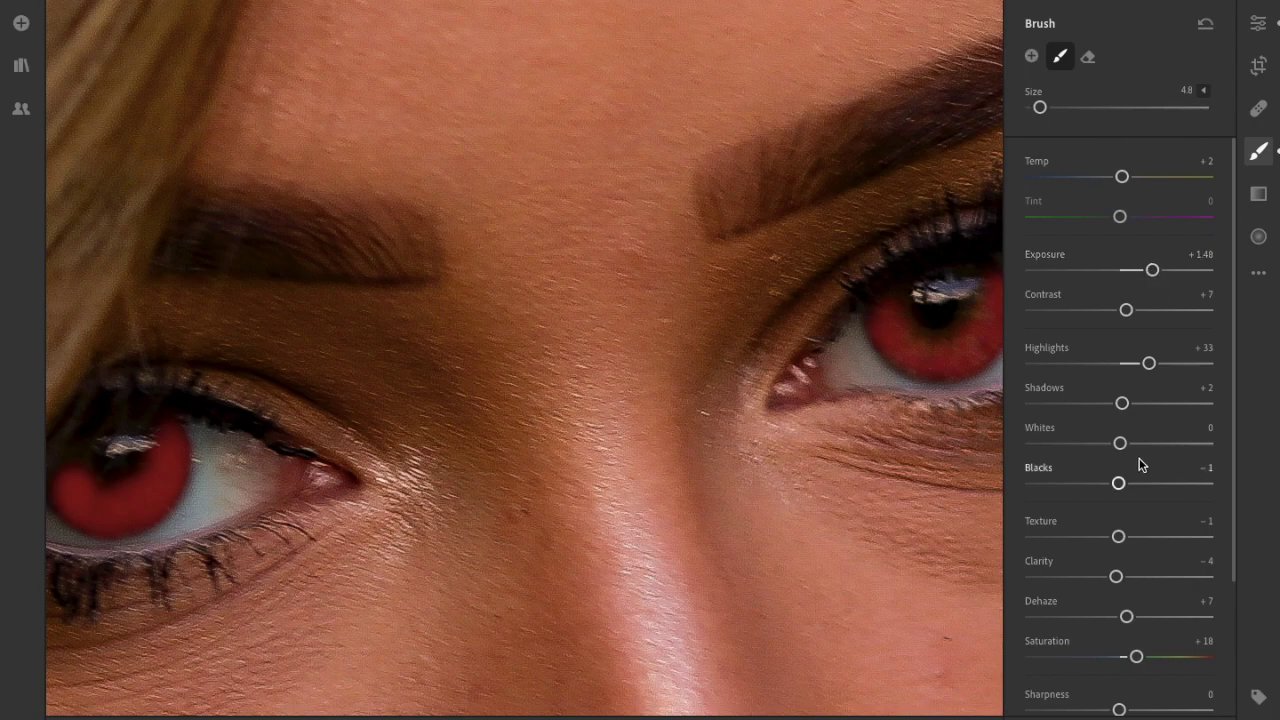
pyautogui.moveTo(1123, 443); pyautogui.dragTo(1135, 443)
pyautogui.moveTo(1141, 658); pyautogui.dragTo(1148, 657)
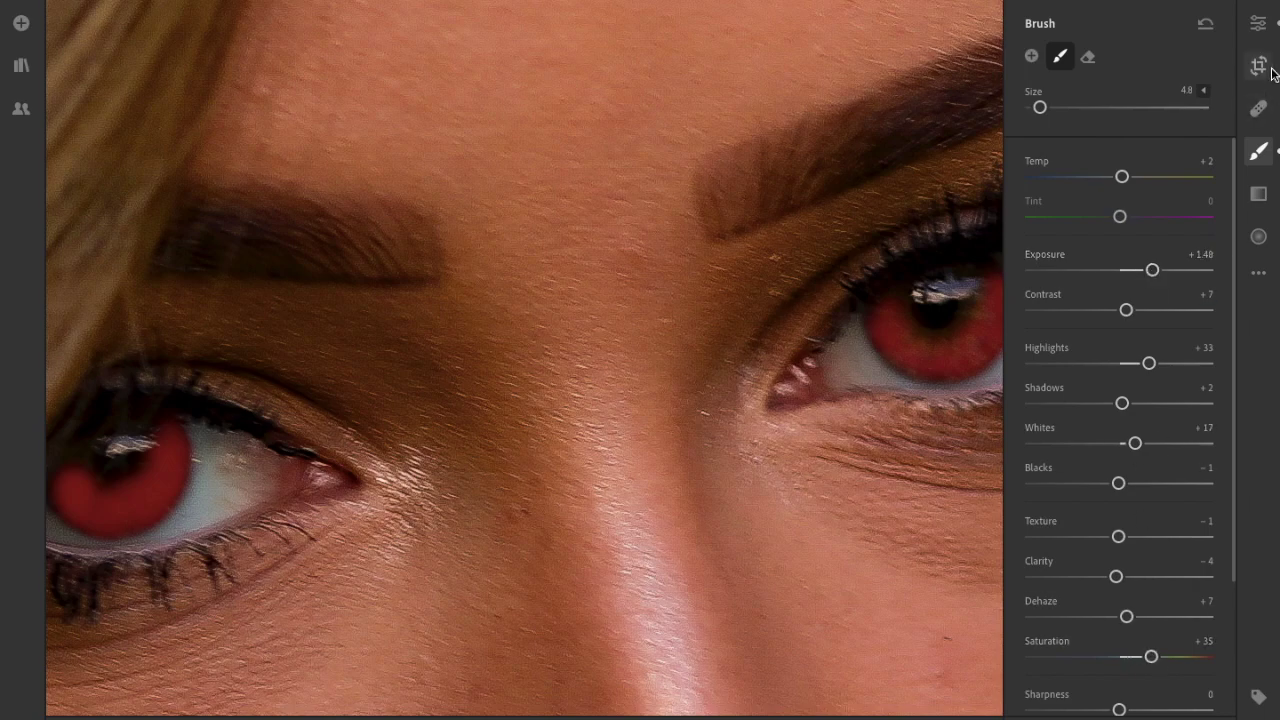
pyautogui.click(1258, 24)
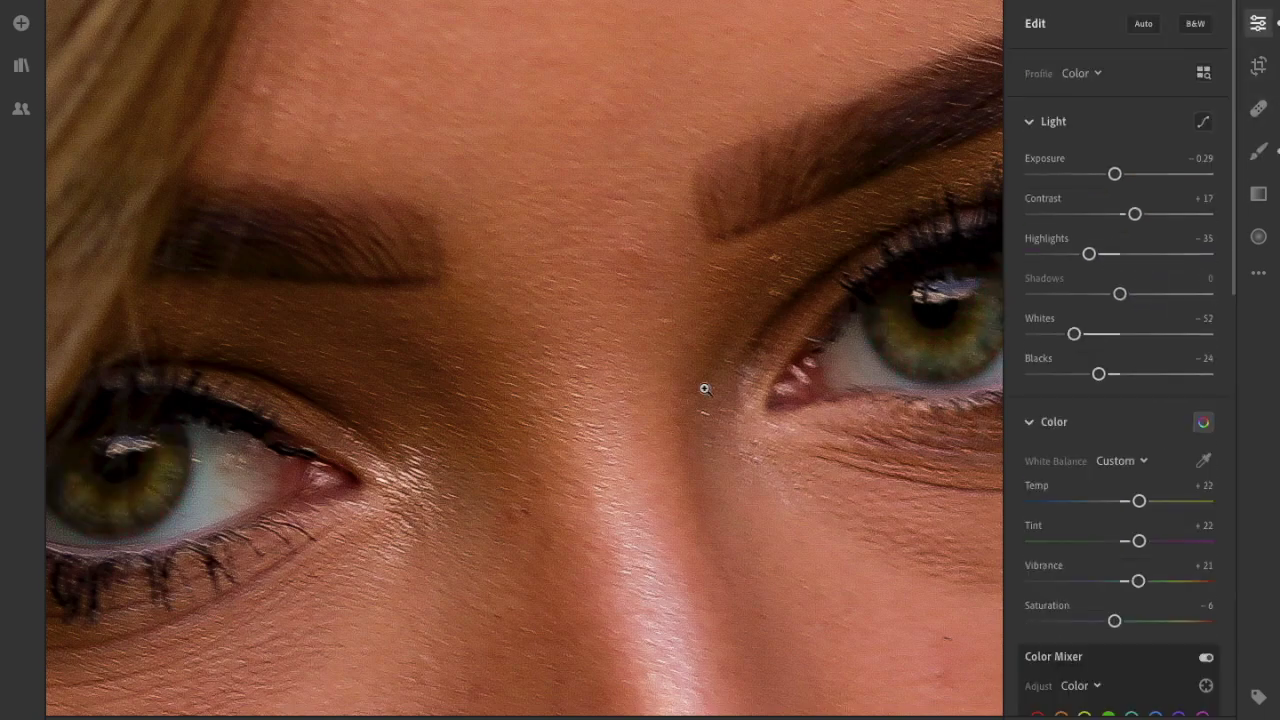
# Zoom into the right woman's eyes and paint a brush mask over both irises
pyautogui.click(705, 389)
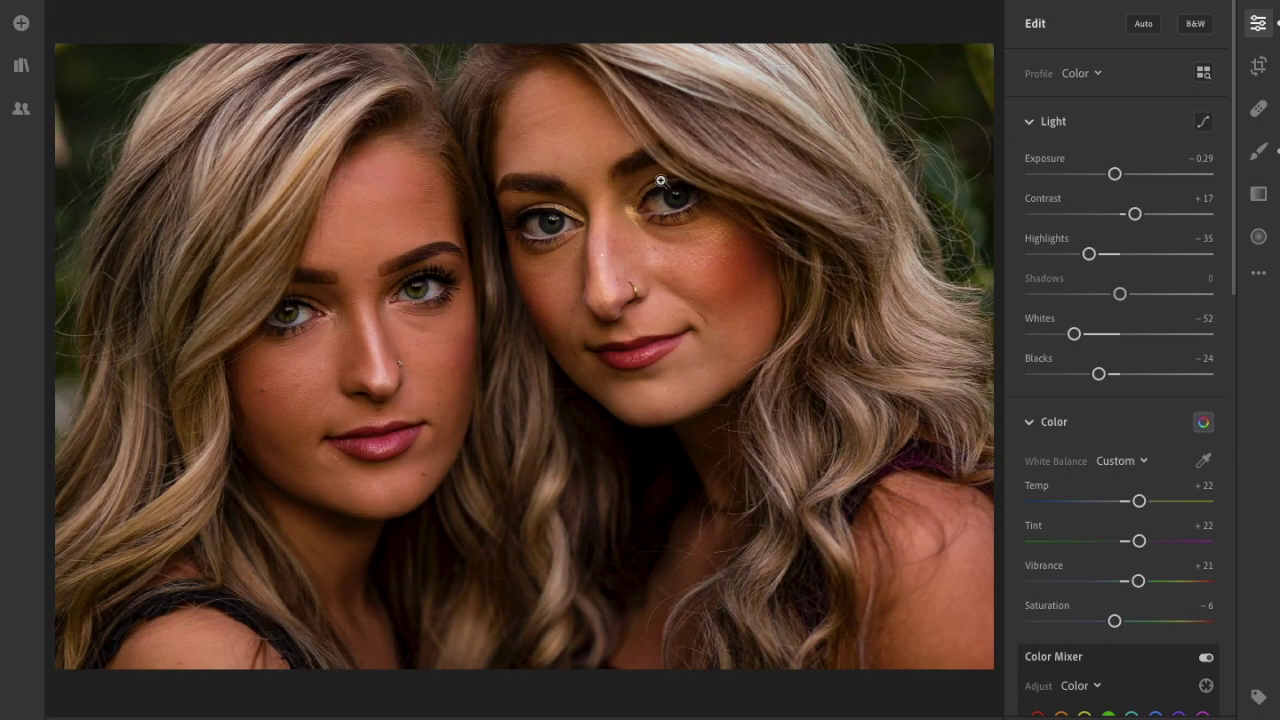
pyautogui.click(686, 190)
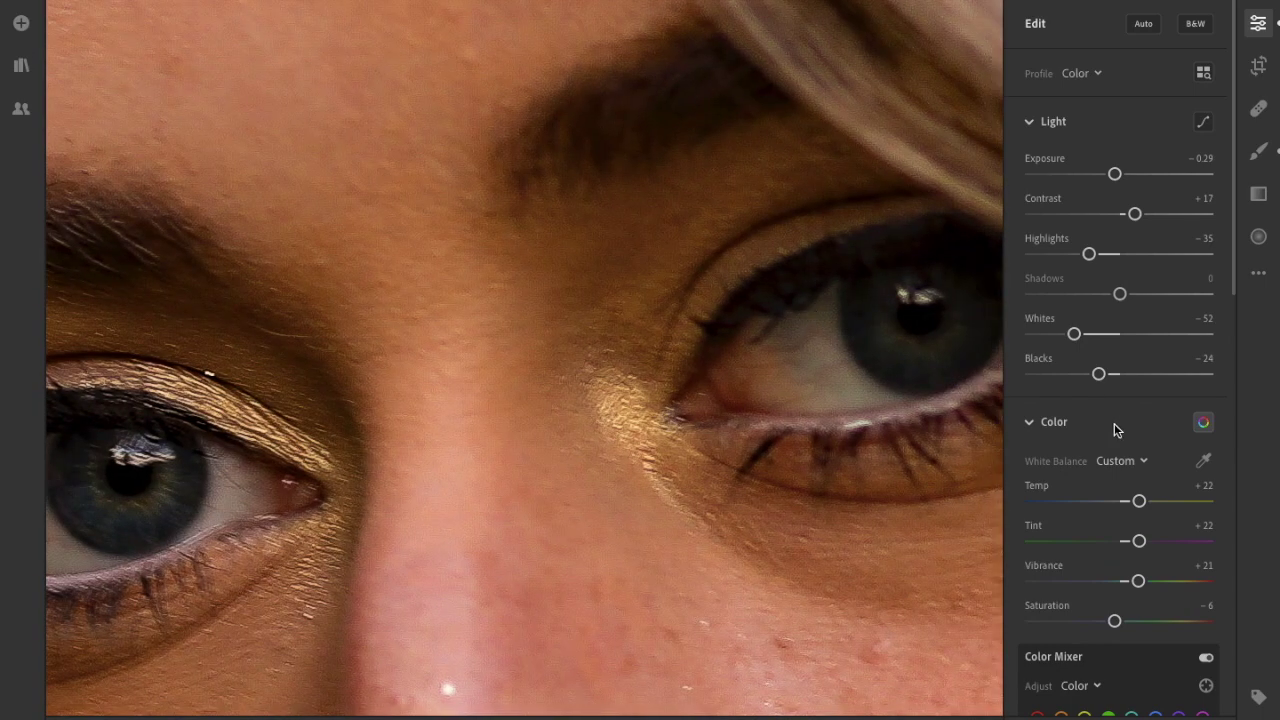
pyautogui.click(1259, 150)
pyautogui.moveTo(95, 507)
pyautogui.mouseDown()
pyautogui.moveTo(69, 489)
pyautogui.moveTo(89, 443)
pyautogui.moveTo(75, 460)
pyautogui.moveTo(85, 492)
pyautogui.moveTo(147, 523)
pyautogui.moveTo(138, 539)
pyautogui.moveTo(180, 496)
pyautogui.moveTo(155, 528)
pyautogui.moveTo(174, 473)
pyautogui.moveTo(190, 482)
pyautogui.moveTo(185, 466)
pyautogui.moveTo(167, 527)
pyautogui.moveTo(134, 540)
pyautogui.moveTo(97, 517)
pyautogui.mouseUp()
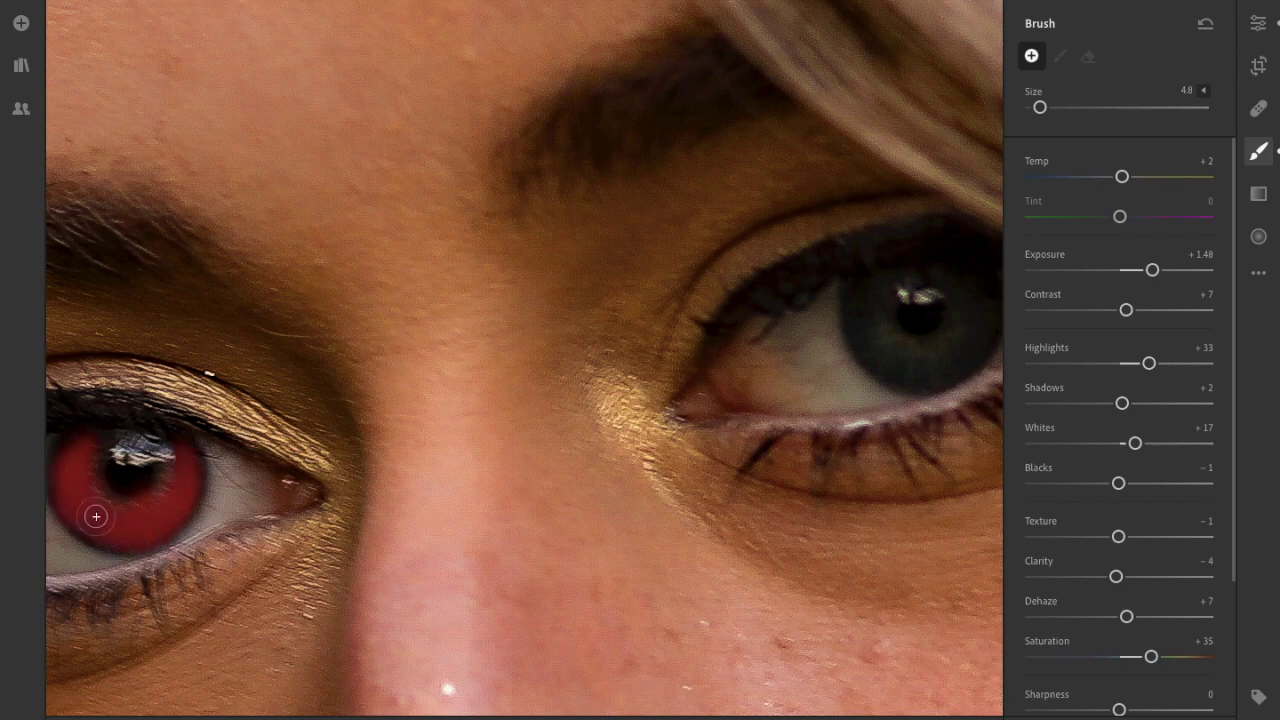
pyautogui.moveTo(880, 329)
pyautogui.mouseDown()
pyautogui.moveTo(864, 355)
pyautogui.moveTo(867, 301)
pyautogui.moveTo(897, 349)
pyautogui.moveTo(941, 373)
pyautogui.moveTo(980, 321)
pyautogui.moveTo(955, 373)
pyautogui.moveTo(976, 357)
pyautogui.moveTo(913, 369)
pyautogui.moveTo(854, 311)
pyautogui.moveTo(988, 315)
pyautogui.moveTo(971, 312)
pyautogui.moveTo(966, 271)
pyautogui.moveTo(990, 295)
pyautogui.moveTo(990, 355)
pyautogui.mouseUp()
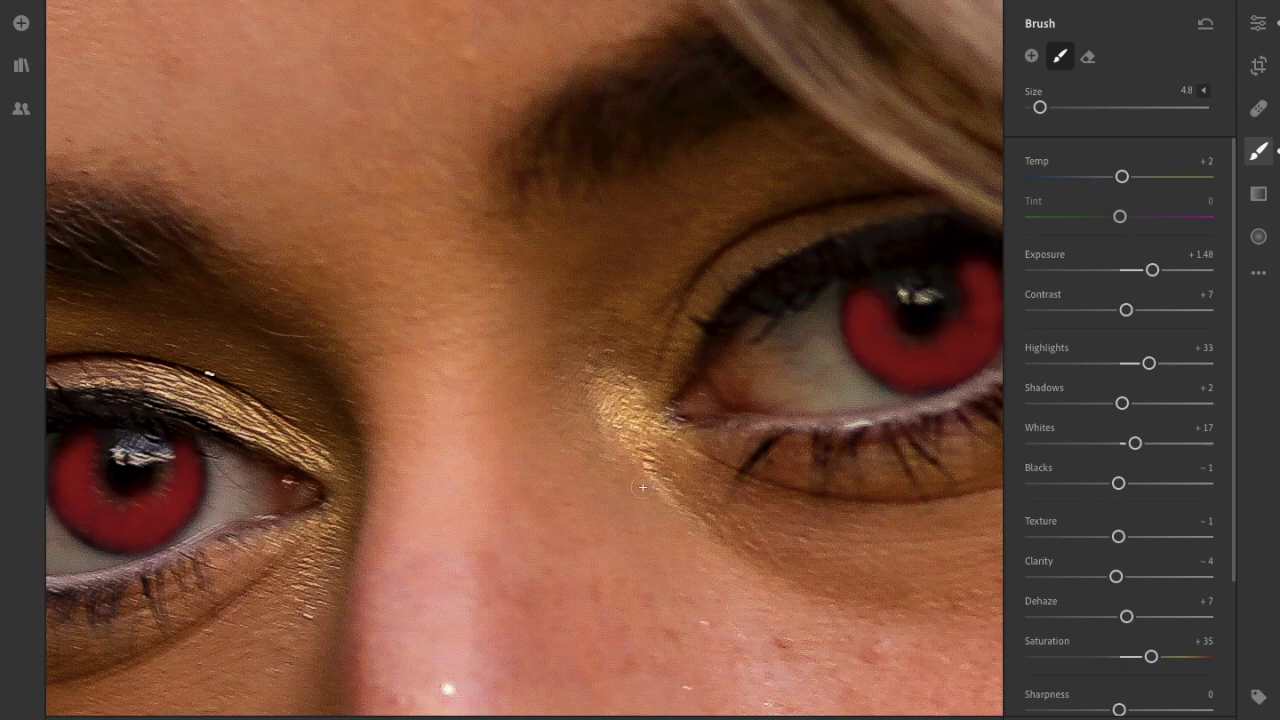
# Raise the iris mask's Whites to +29 and return to the global edit settings
pyautogui.moveTo(1134, 443); pyautogui.dragTo(1146, 443)
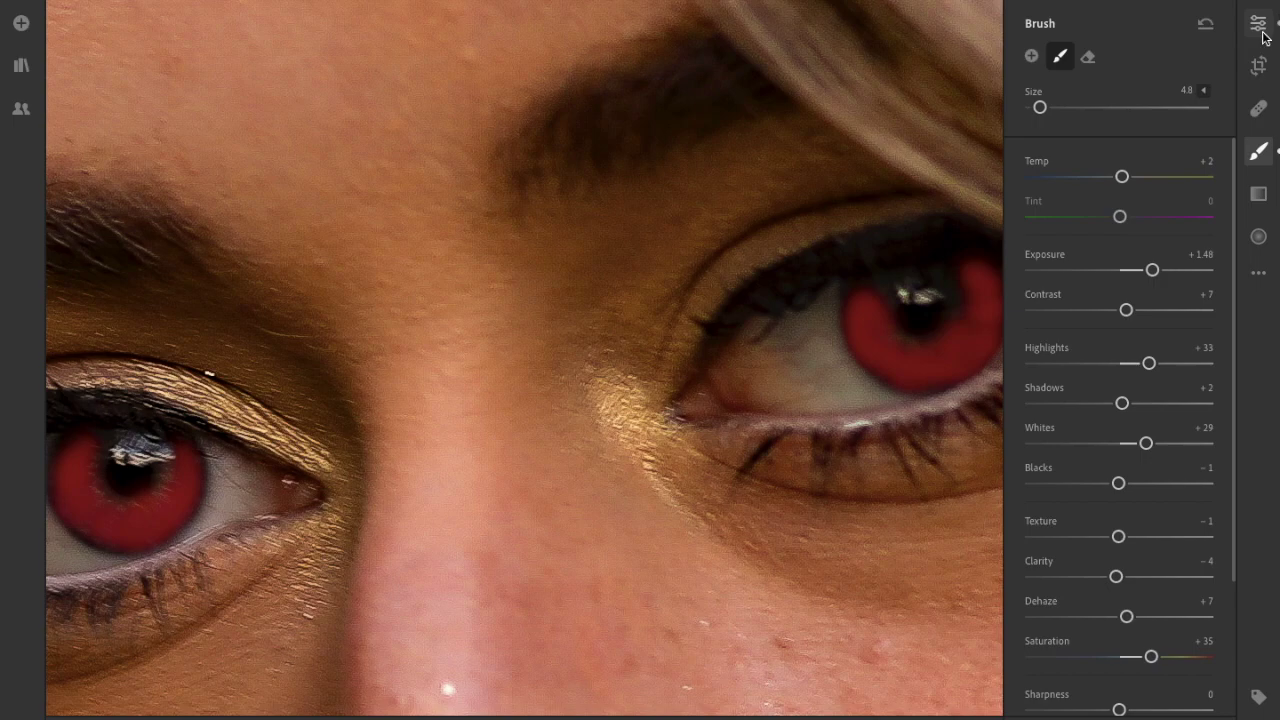
pyautogui.click(1260, 26)
pyautogui.click(621, 349)
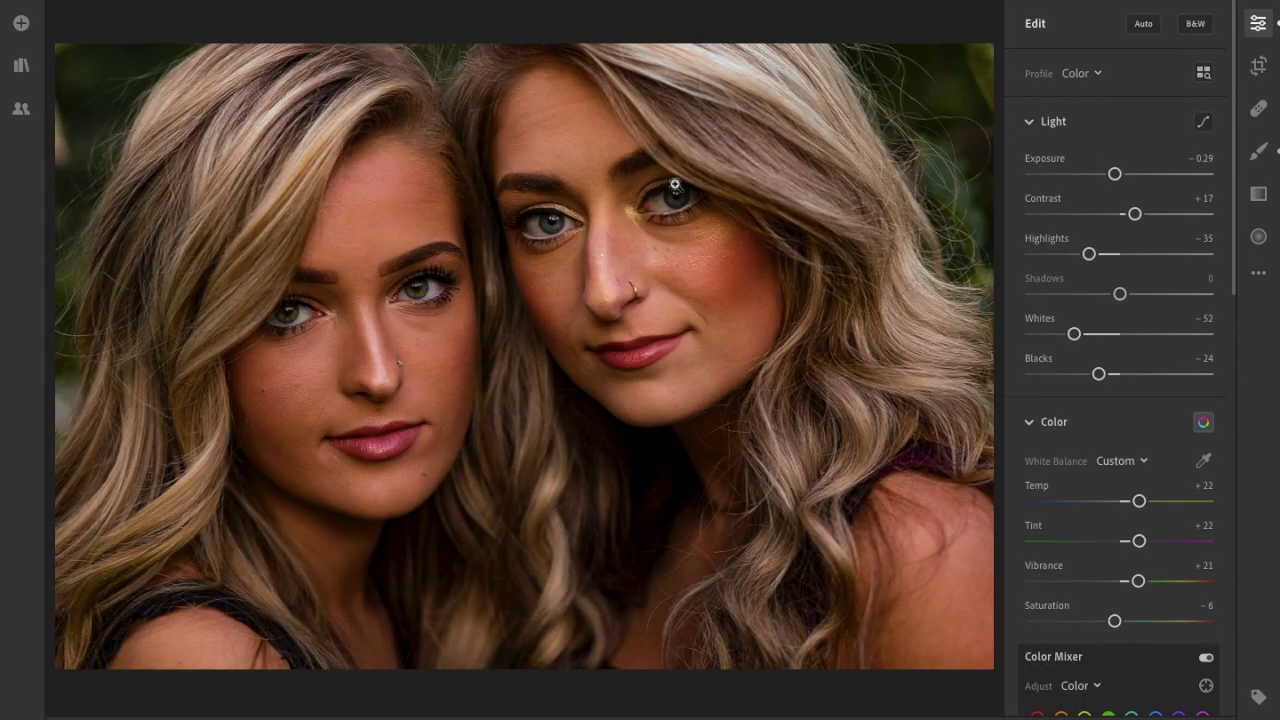
pyautogui.click(660, 177)
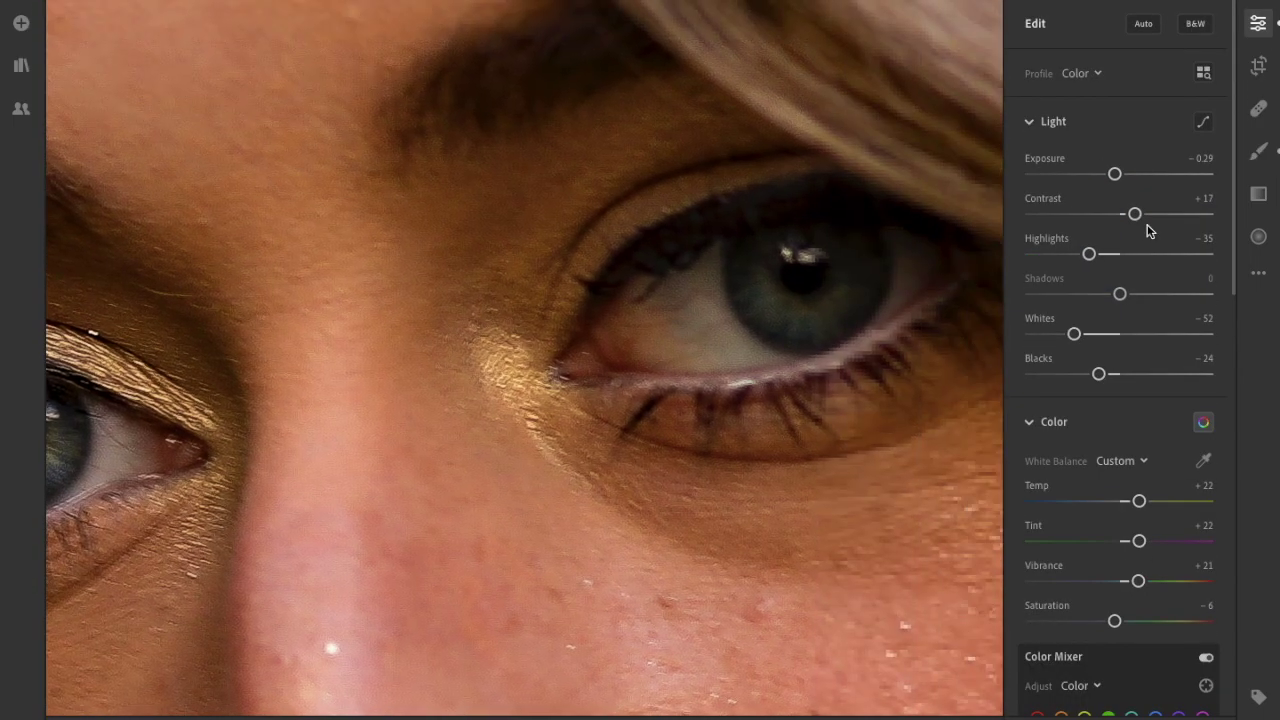
# Extend the brush mask over the remaining iris and return to the full photo
pyautogui.click(1259, 150)
pyautogui.moveTo(766, 300)
pyautogui.mouseDown()
pyautogui.moveTo(742, 267)
pyautogui.moveTo(785, 325)
pyautogui.moveTo(831, 332)
pyautogui.moveTo(872, 301)
pyautogui.moveTo(864, 240)
pyautogui.mouseUp()
pyautogui.click(1260, 25)
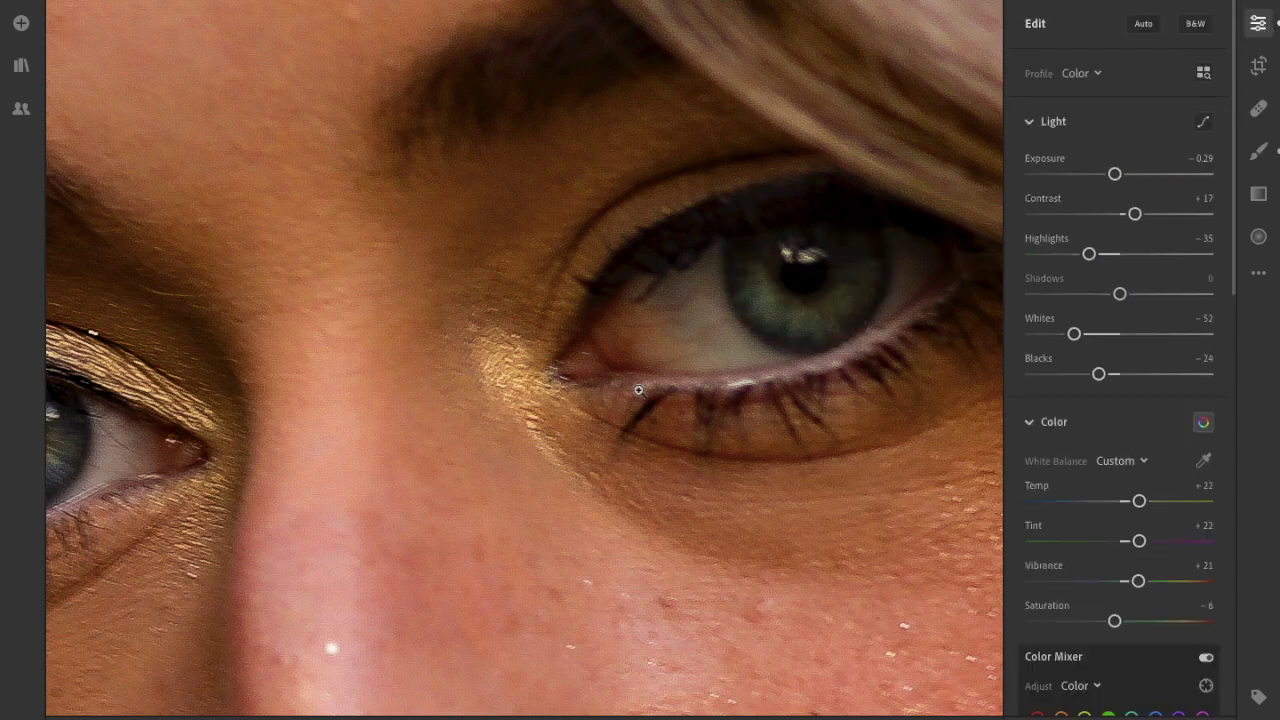
pyautogui.click(639, 391)
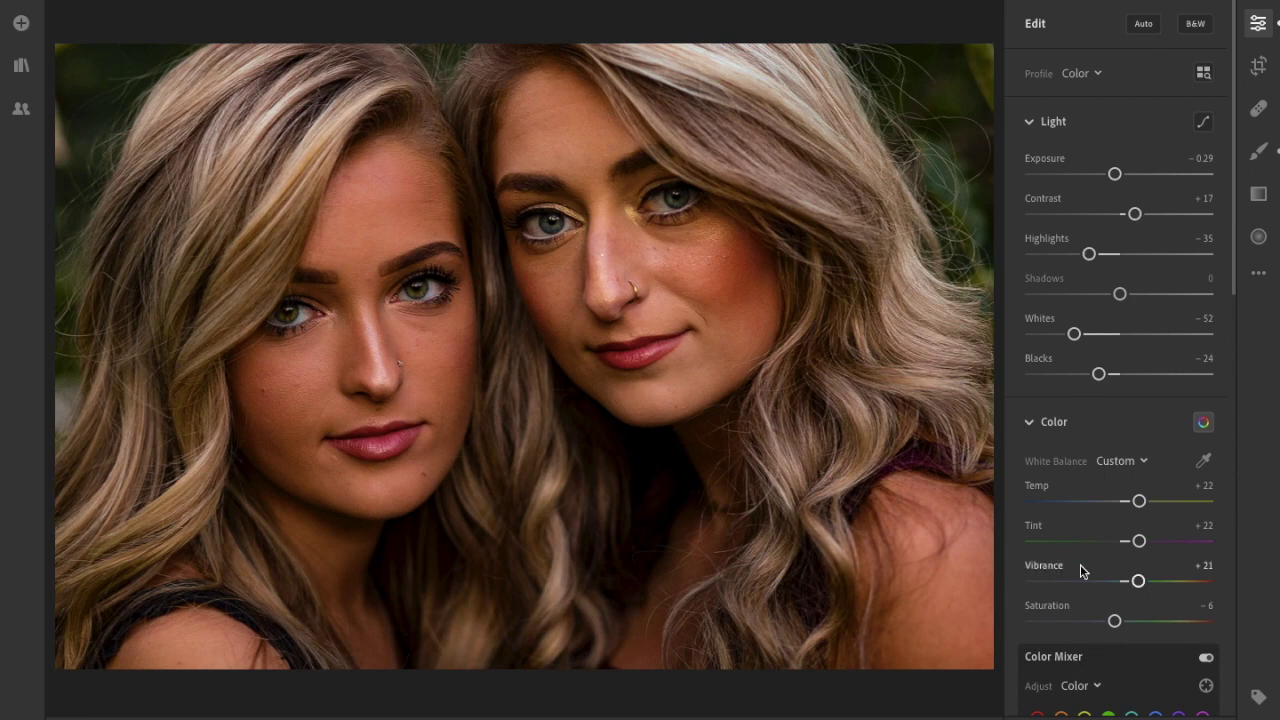
# Deepen the blacks, adjust shadows and highlights, and ease Vibrance to +20
pyautogui.moveTo(1098, 373)
pyautogui.mouseDown()
pyautogui.moveTo(1079, 375)
pyautogui.moveTo(1093, 375)
pyautogui.mouseUp()
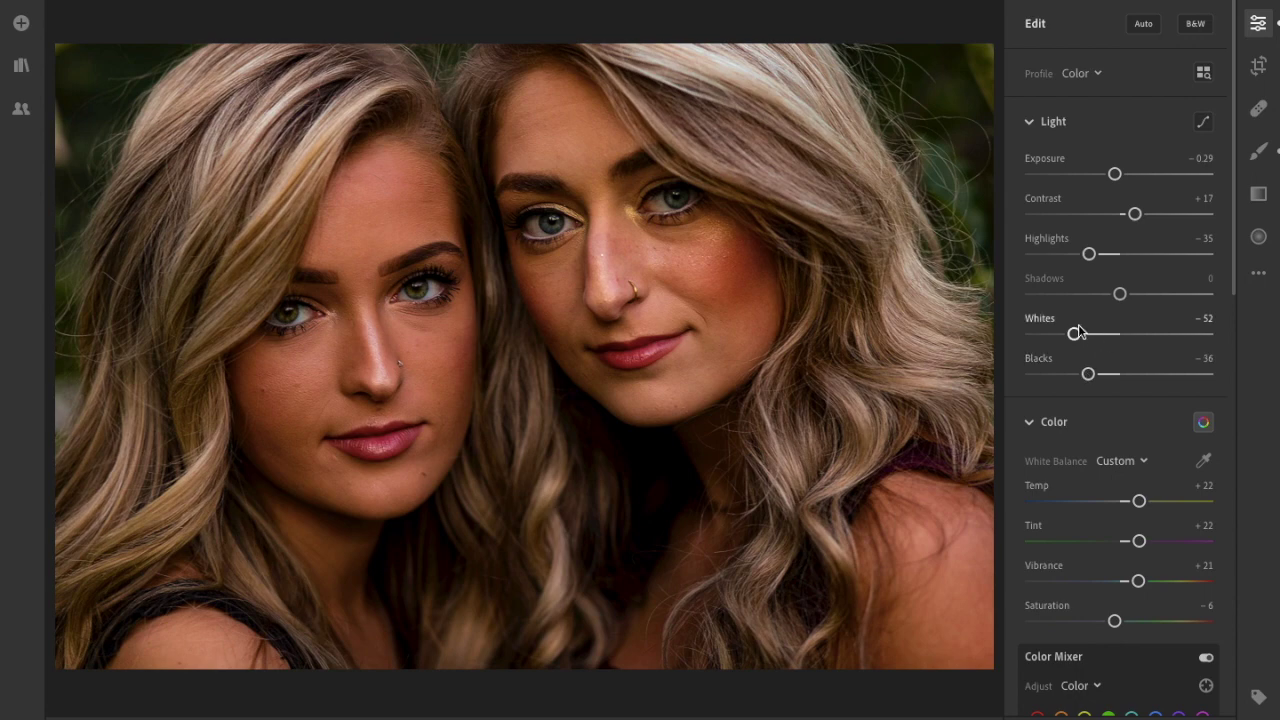
pyautogui.moveTo(1120, 294)
pyautogui.mouseDown()
pyautogui.moveTo(1084, 292)
pyautogui.moveTo(1156, 297)
pyautogui.moveTo(1145, 295)
pyautogui.mouseUp()
pyautogui.moveTo(1090, 255); pyautogui.dragTo(1063, 253)
pyautogui.scroll(-3, 1138, 432)
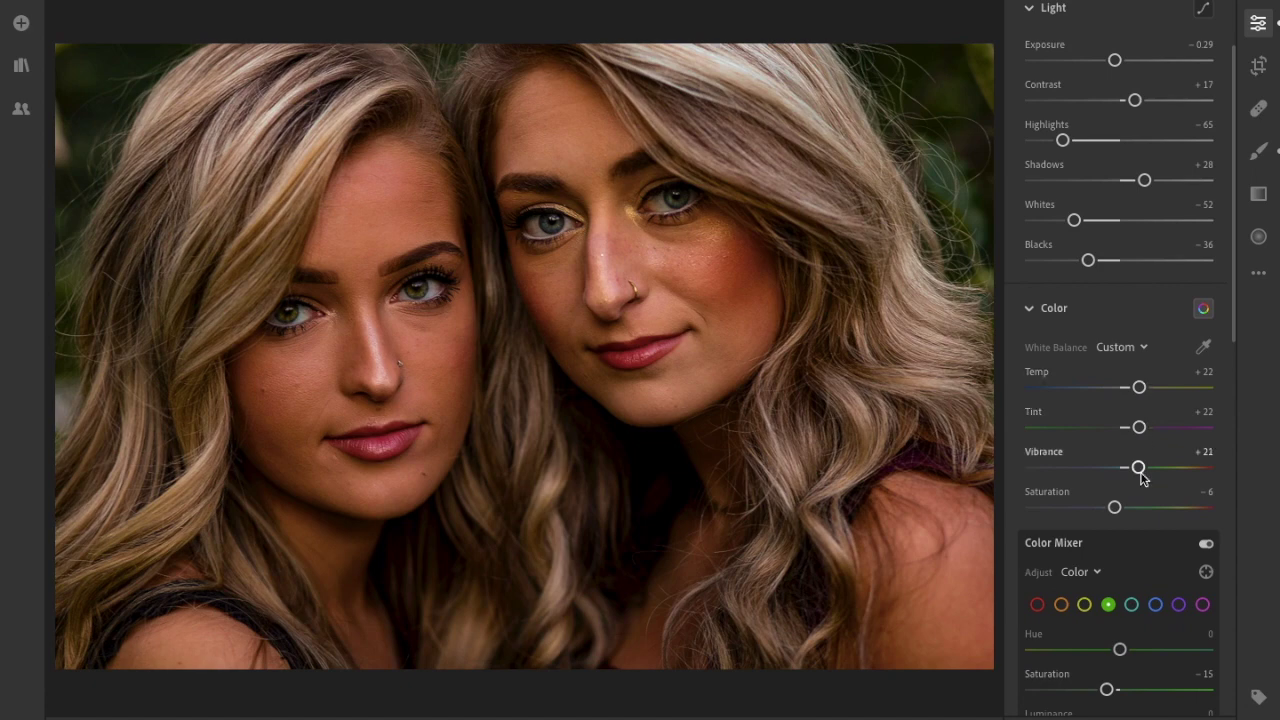
pyautogui.moveTo(1143, 471); pyautogui.dragTo(1137, 468)
# Fine-tune orange and green saturation, raise blue saturation to +7, and lower Noise Reduction
pyautogui.scroll(-11, 1140, 505)
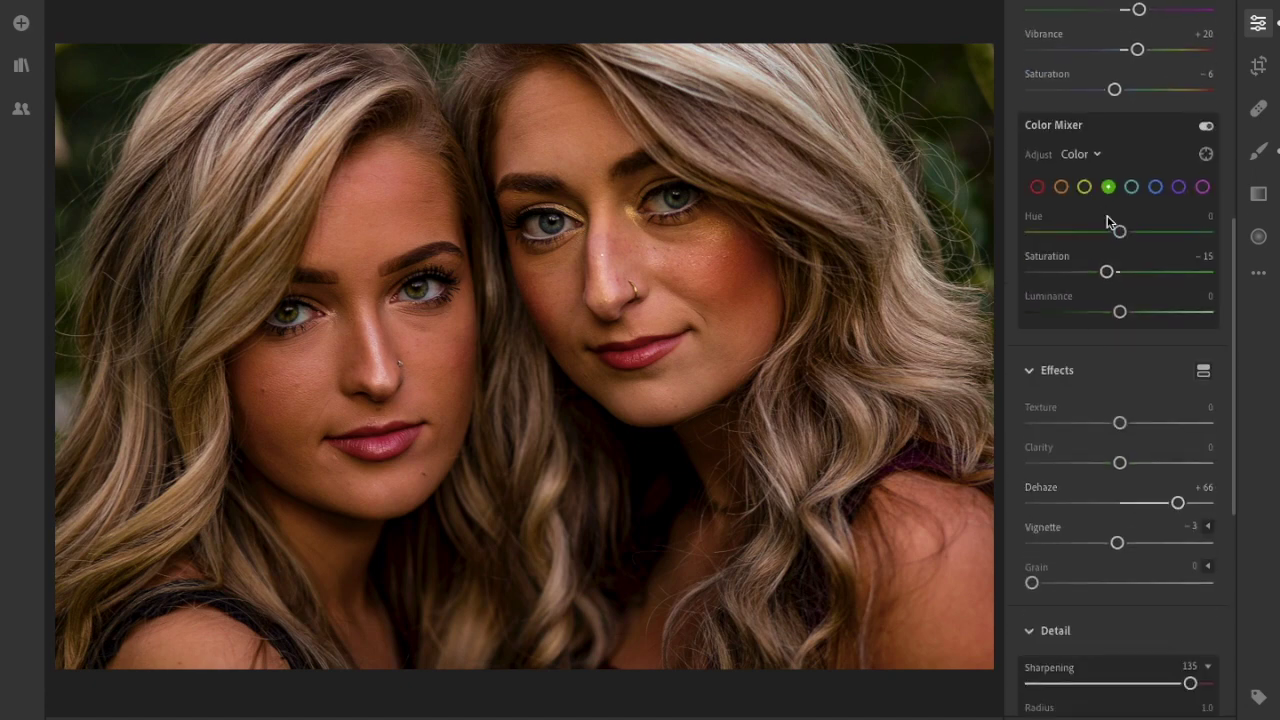
pyautogui.moveTo(1105, 271)
pyautogui.mouseDown()
pyautogui.moveTo(1093, 273)
pyautogui.moveTo(1117, 274)
pyautogui.mouseUp()
pyautogui.click(1061, 186)
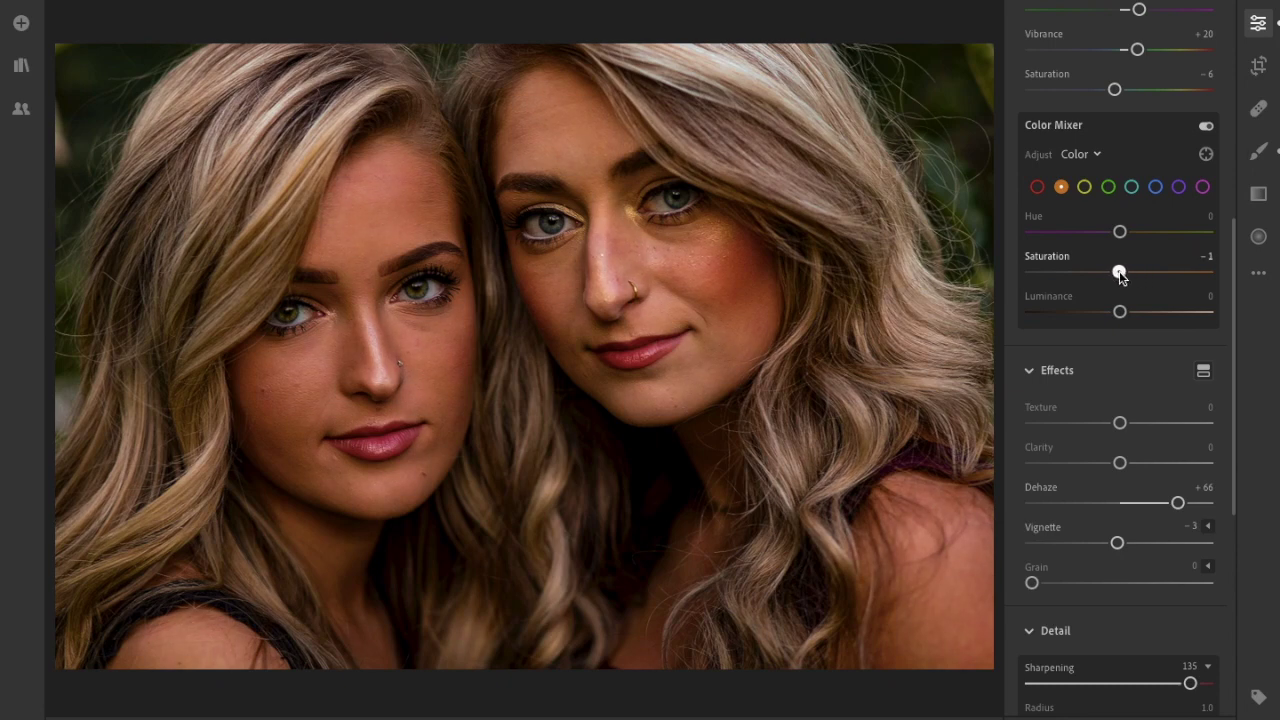
pyautogui.click(1108, 186)
pyautogui.click(1156, 188)
pyautogui.moveTo(1120, 272)
pyautogui.mouseDown()
pyautogui.moveTo(1134, 272)
pyautogui.moveTo(1112, 268)
pyautogui.mouseUp()
pyautogui.scroll(-5, 1183, 400)
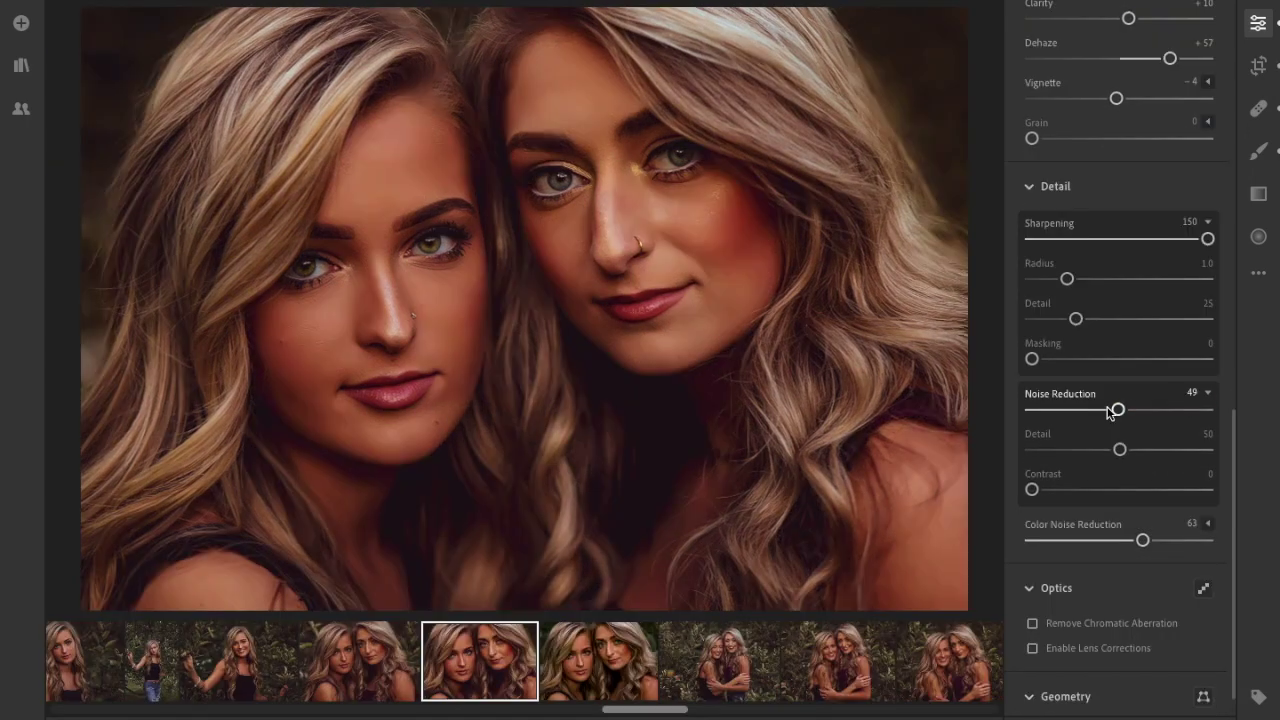
pyautogui.moveTo(1110, 410); pyautogui.dragTo(1083, 410)
# Lower noise reduction slightly and warm the working portrait to Temp +27, Tint +34
pyautogui.moveTo(1069, 412); pyautogui.dragTo(1067, 410)
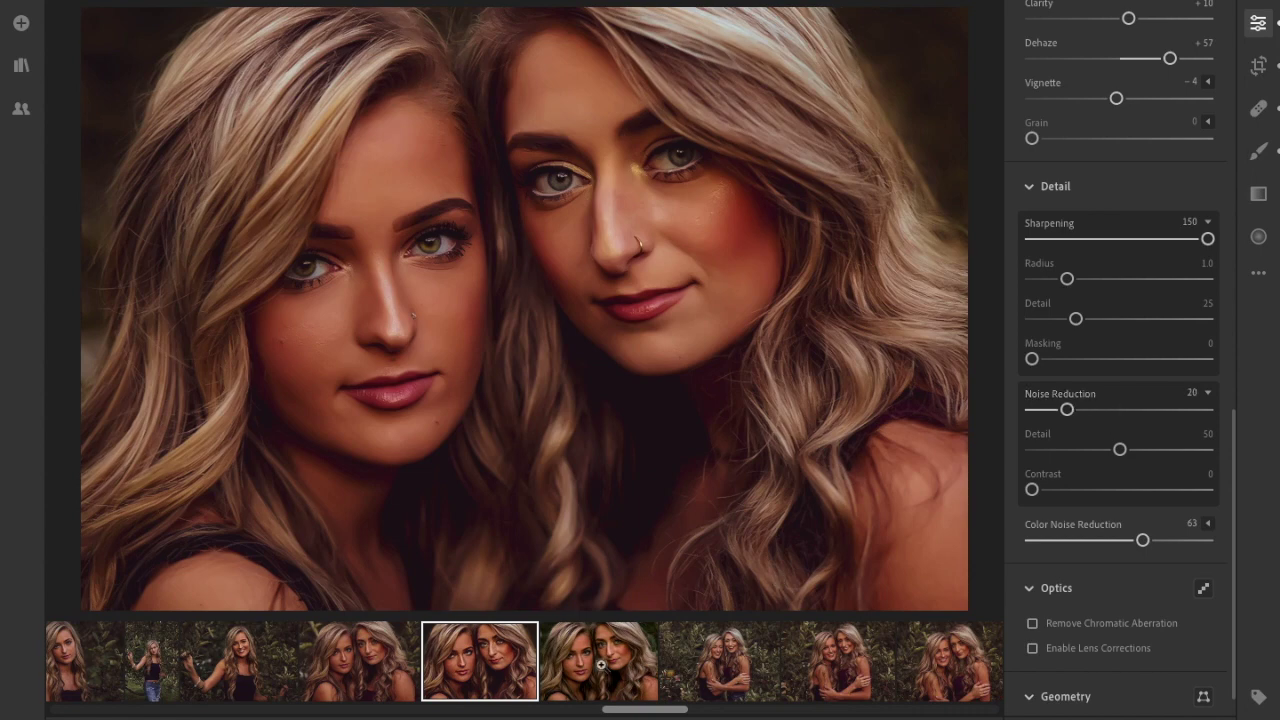
pyautogui.click(600, 661)
pyautogui.scroll(2, 1148, 178)
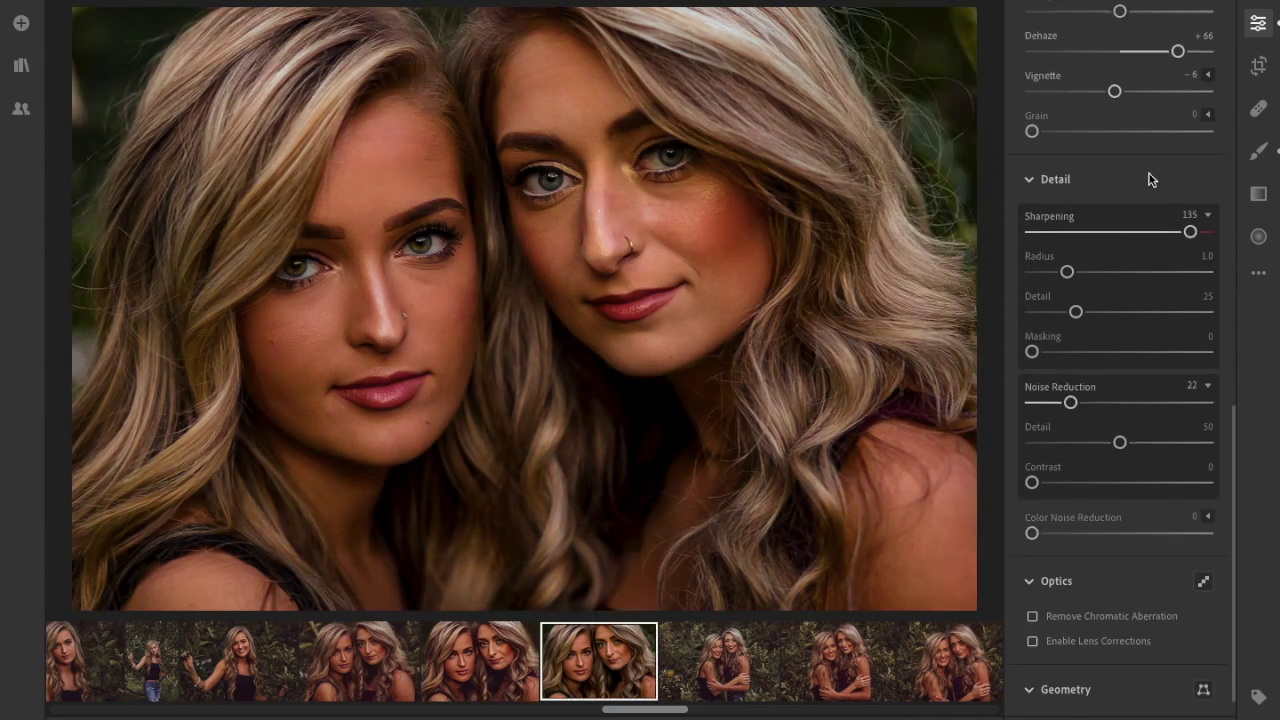
pyautogui.scroll(8, 1148, 178)
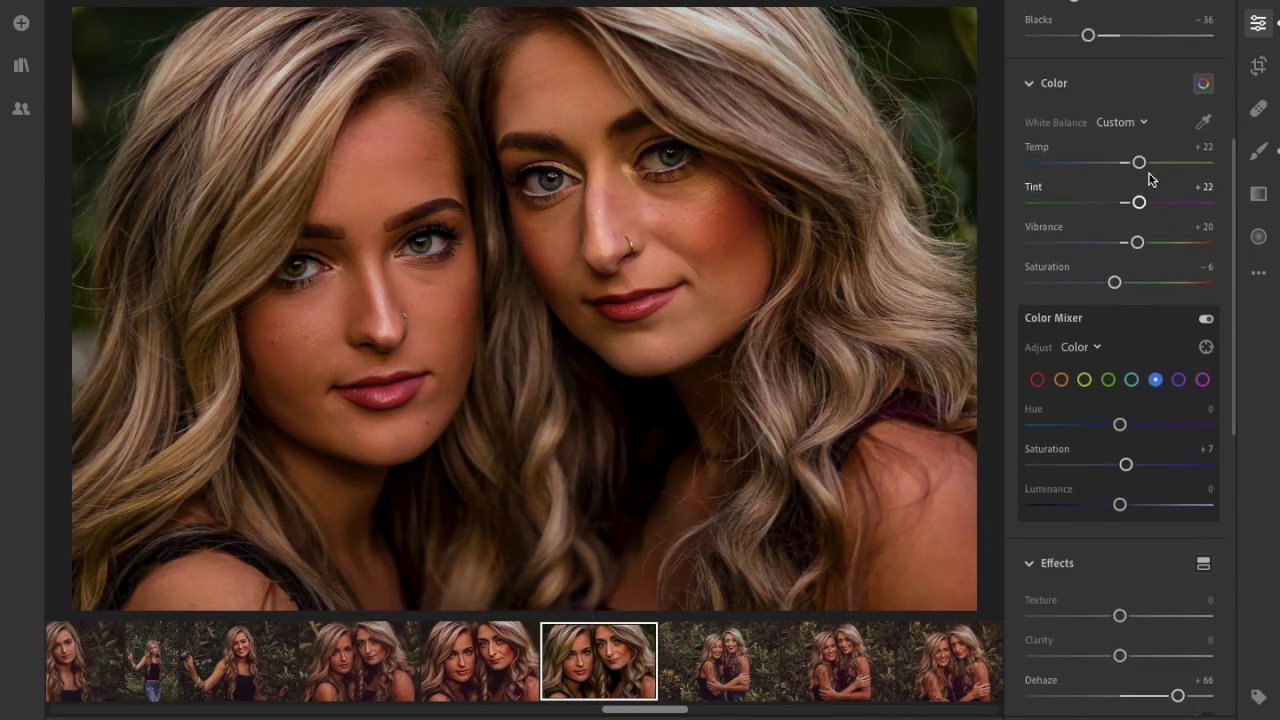
pyautogui.moveTo(1140, 219); pyautogui.dragTo(1151, 219)
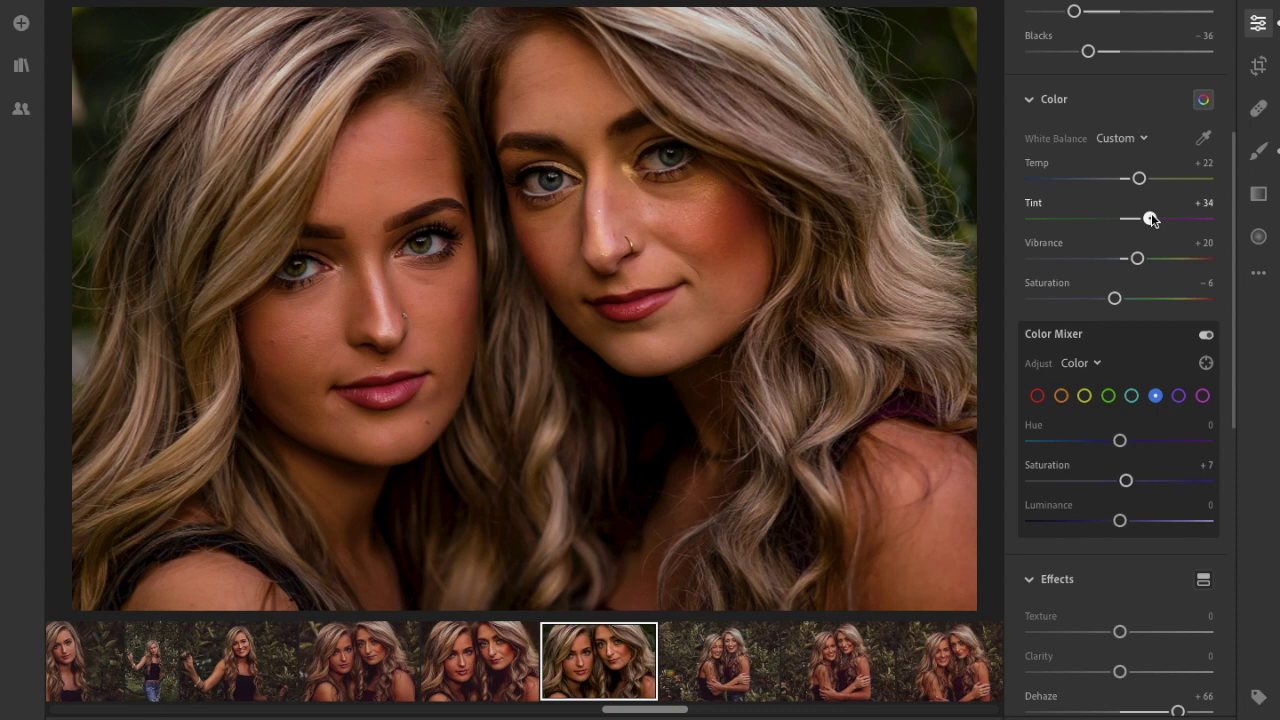
pyautogui.moveTo(1153, 219); pyautogui.dragTo(1150, 182)
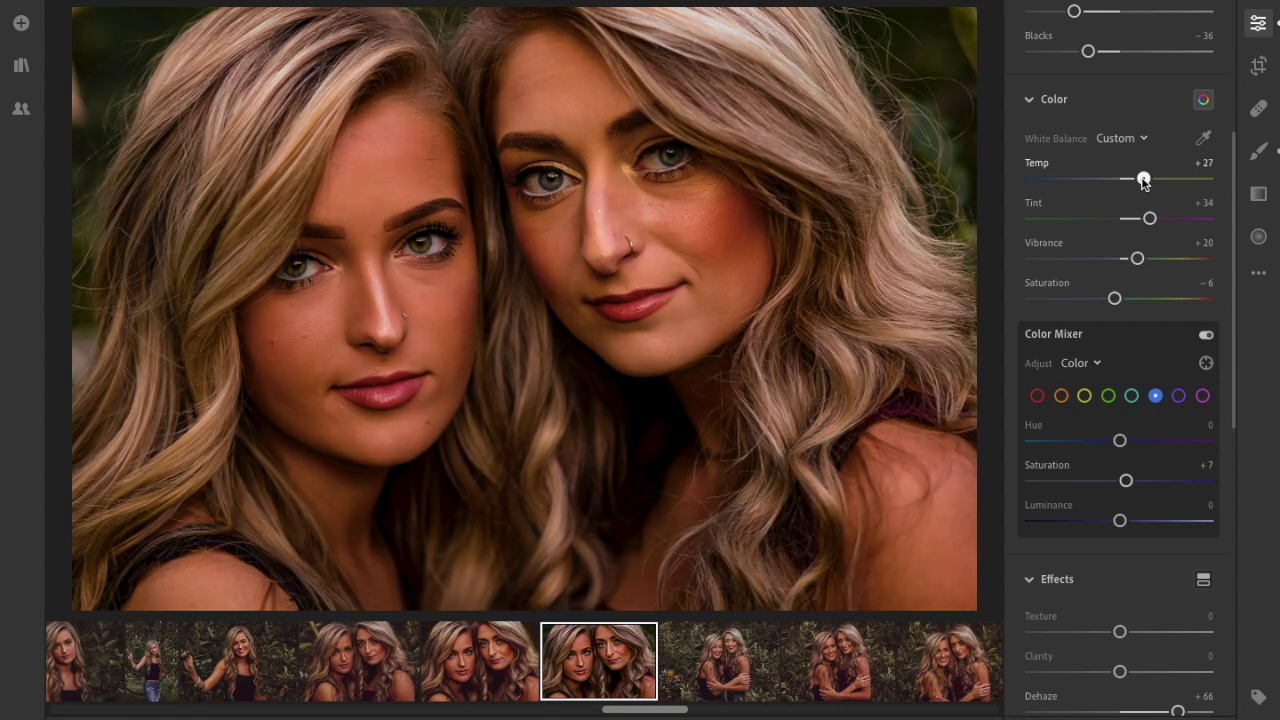
# Compare with the earlier edit, then set green Saturation -83 and green Luminance -78
pyautogui.click(510, 662)
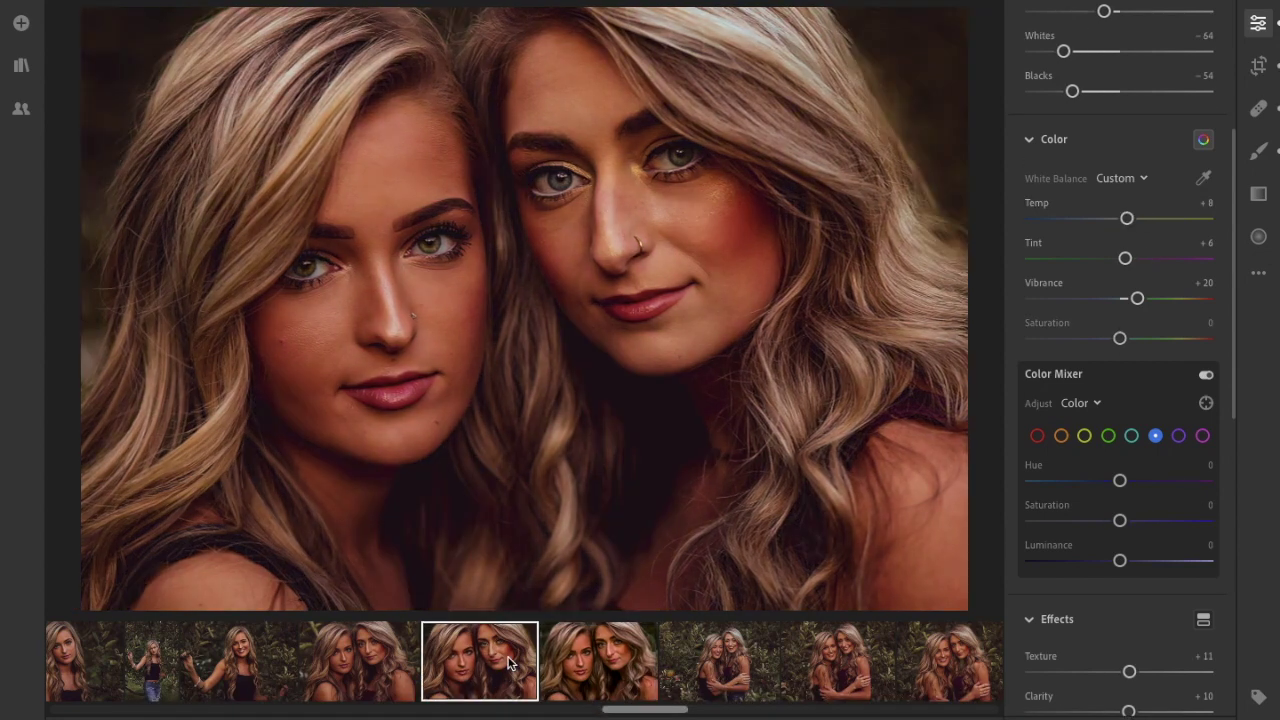
pyautogui.click(597, 658)
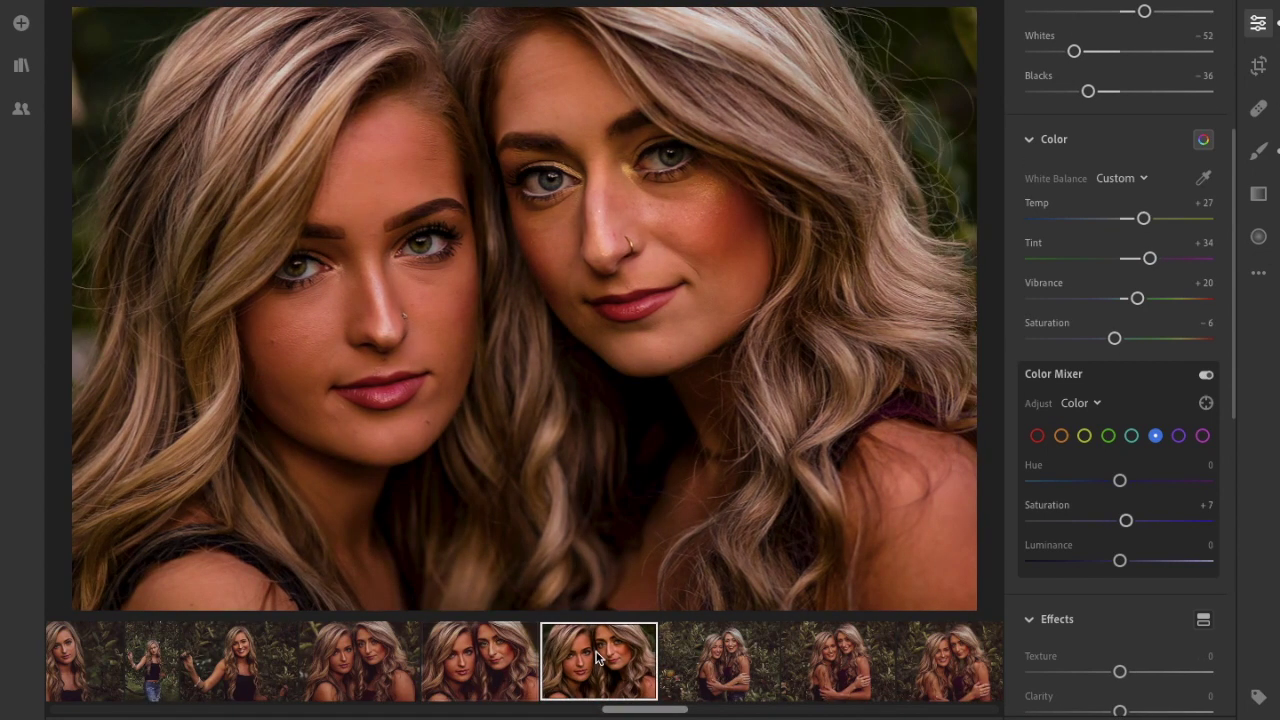
pyautogui.click(1108, 395)
pyautogui.moveTo(1102, 482); pyautogui.dragTo(1047, 481)
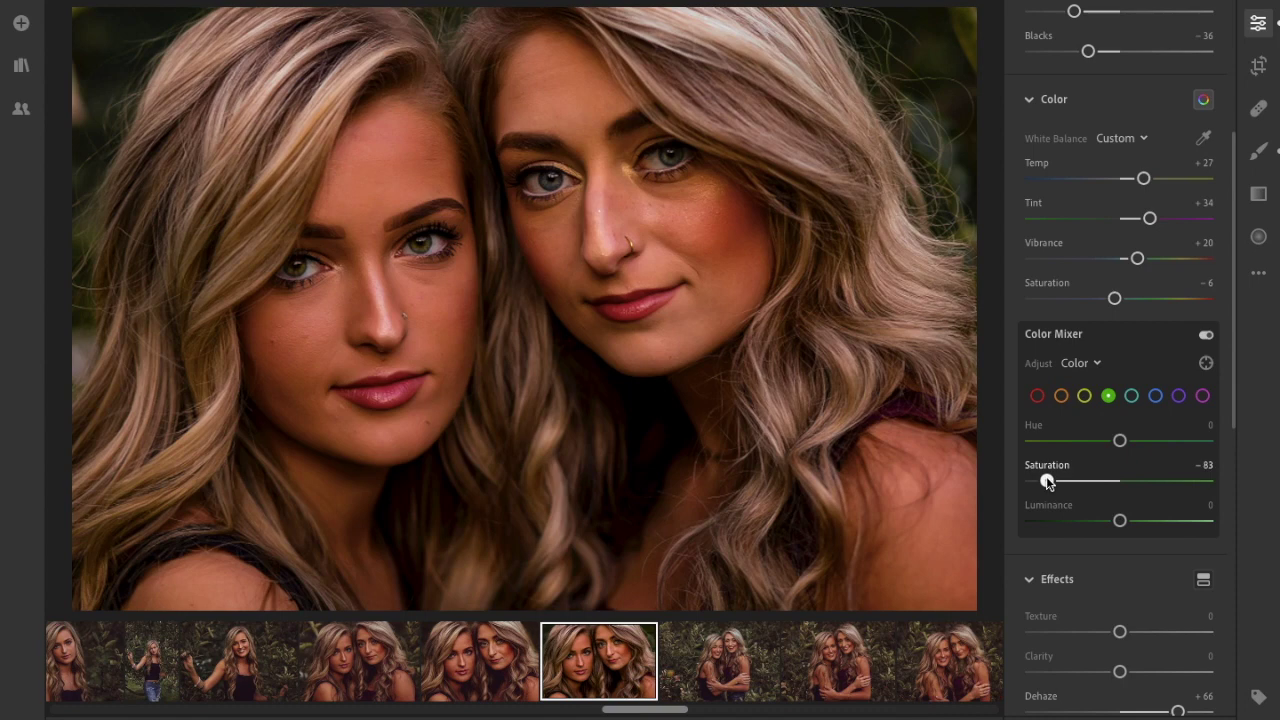
pyautogui.moveTo(1122, 521); pyautogui.dragTo(1051, 520)
pyautogui.scroll(-3, 1097, 516)
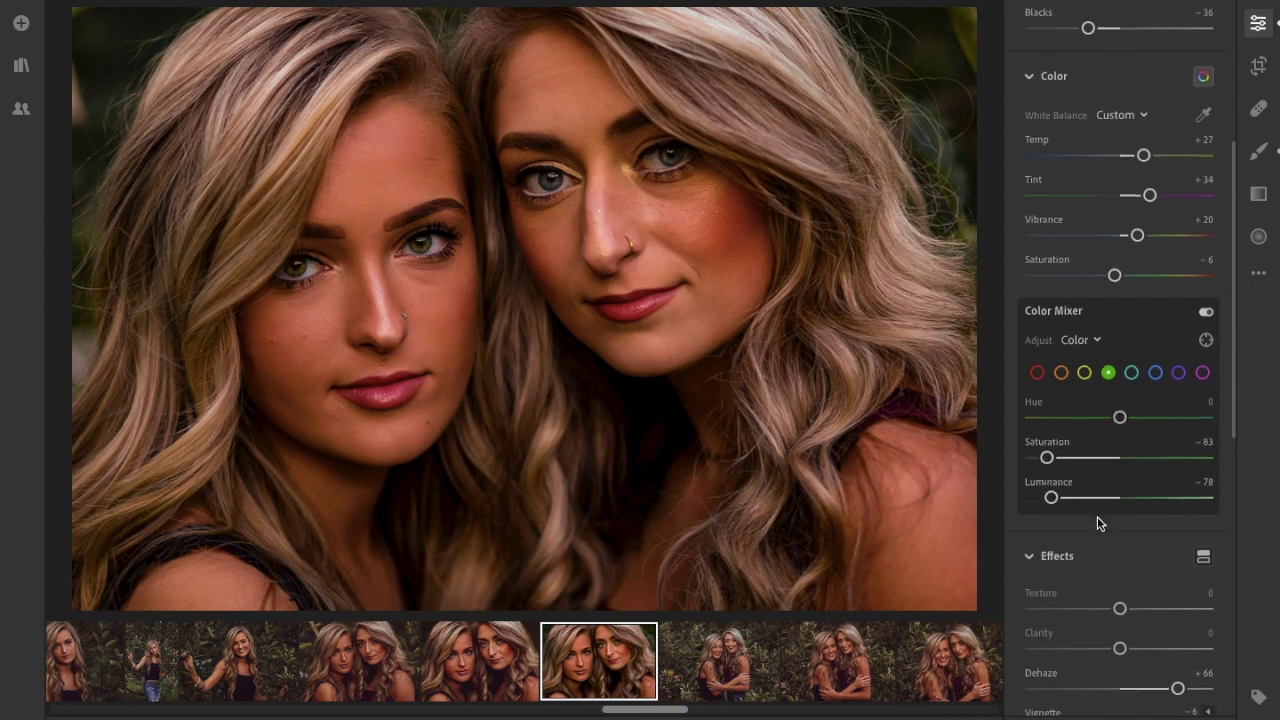
pyautogui.hotkey('shift', 'p')
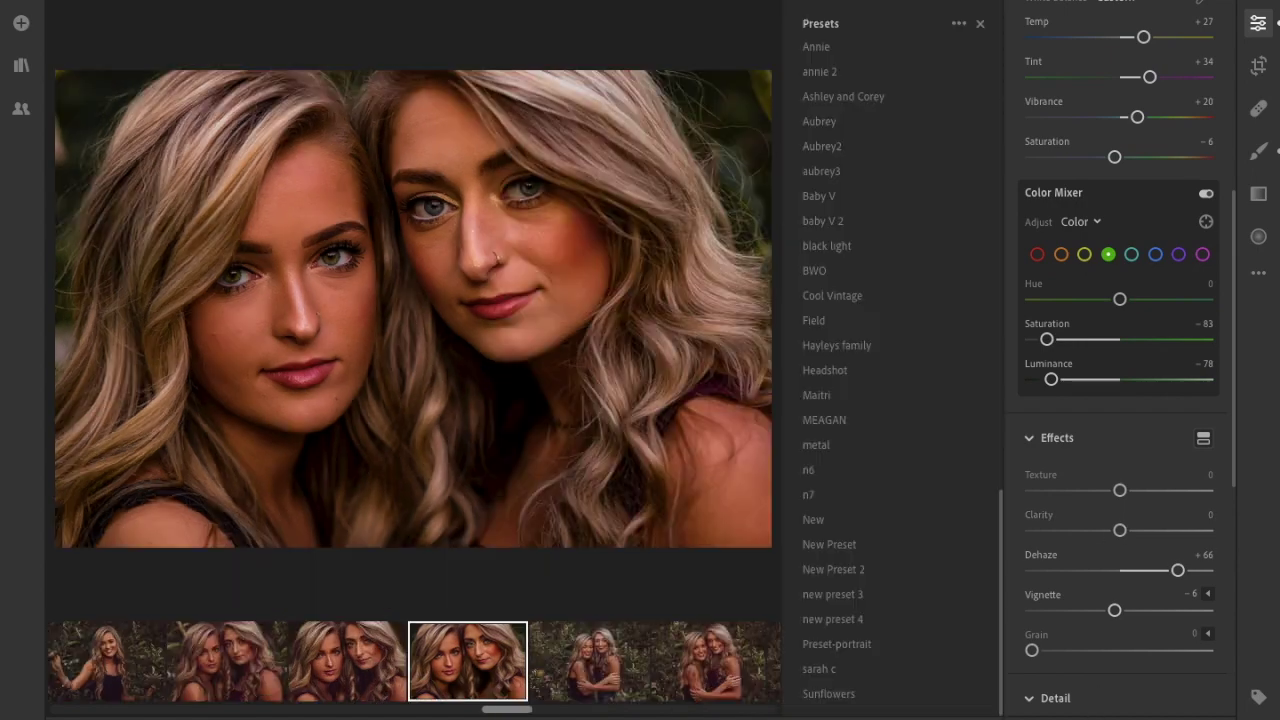
# Preview the Preset-portrait and sarah c presets, then close the list and adjust basic sliders
pyautogui.click(855, 646)
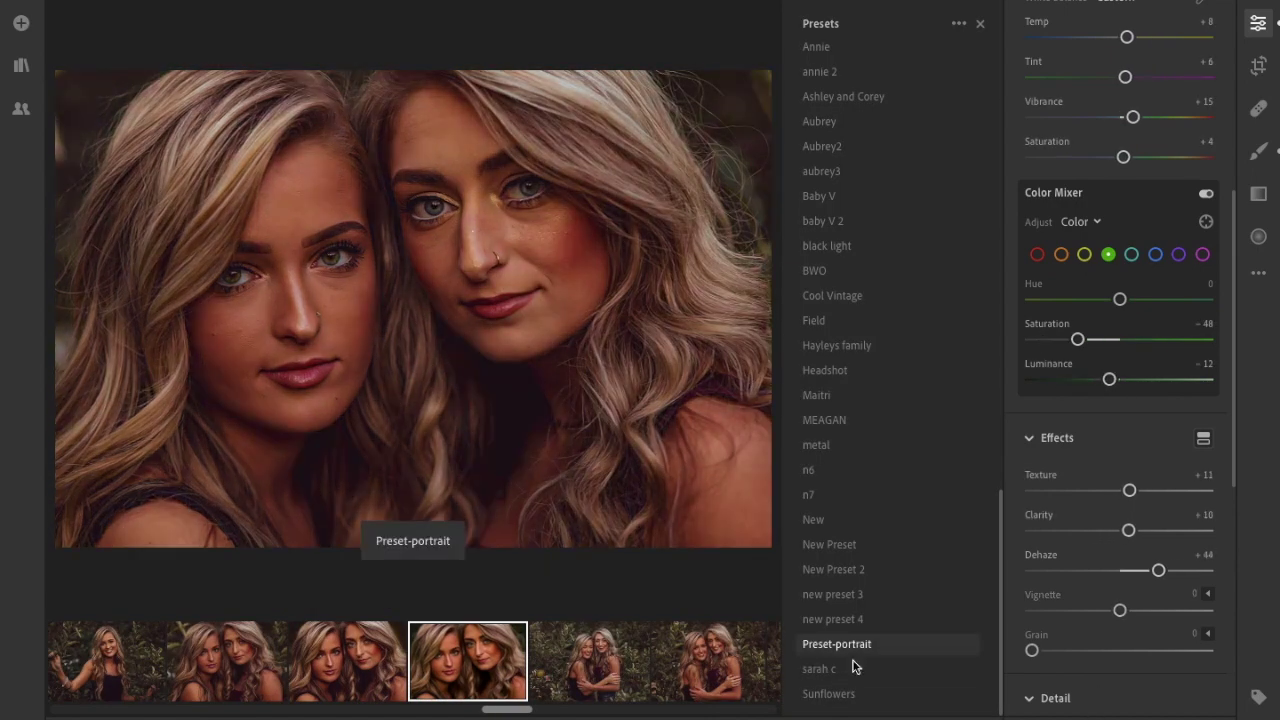
pyautogui.click(855, 667)
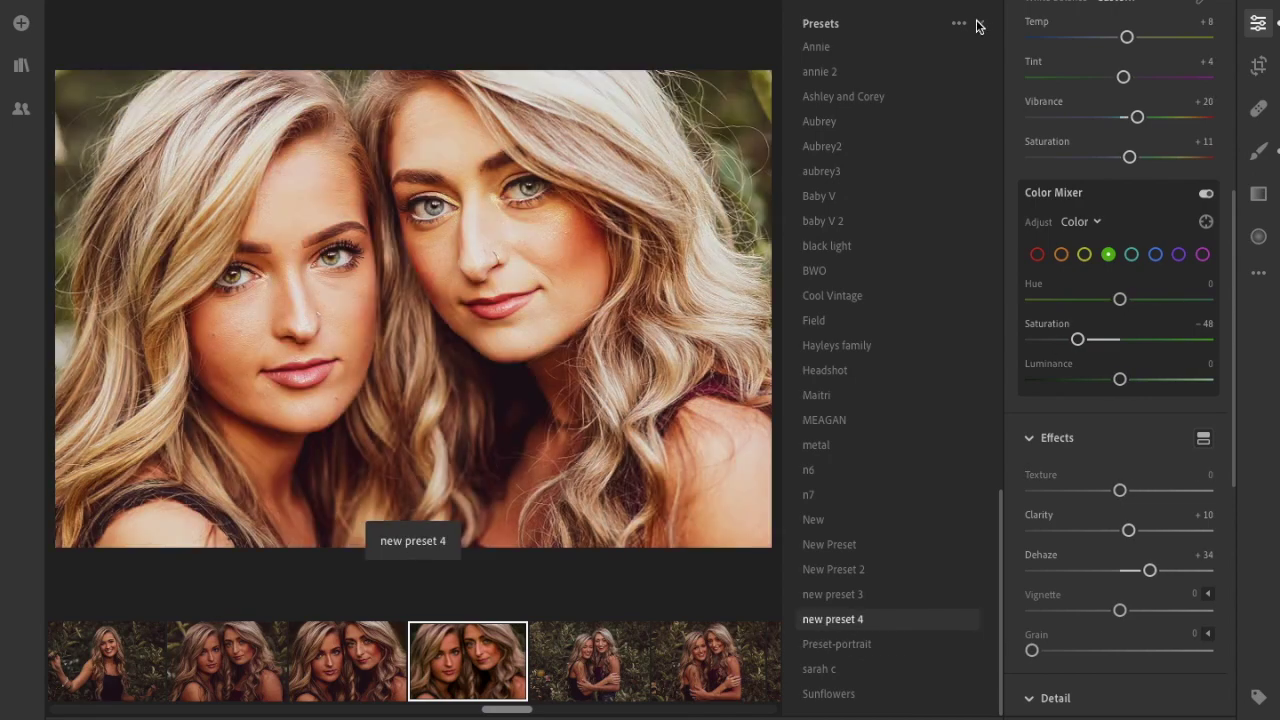
pyautogui.click(980, 23)
pyautogui.scroll(3, 1185, 358)
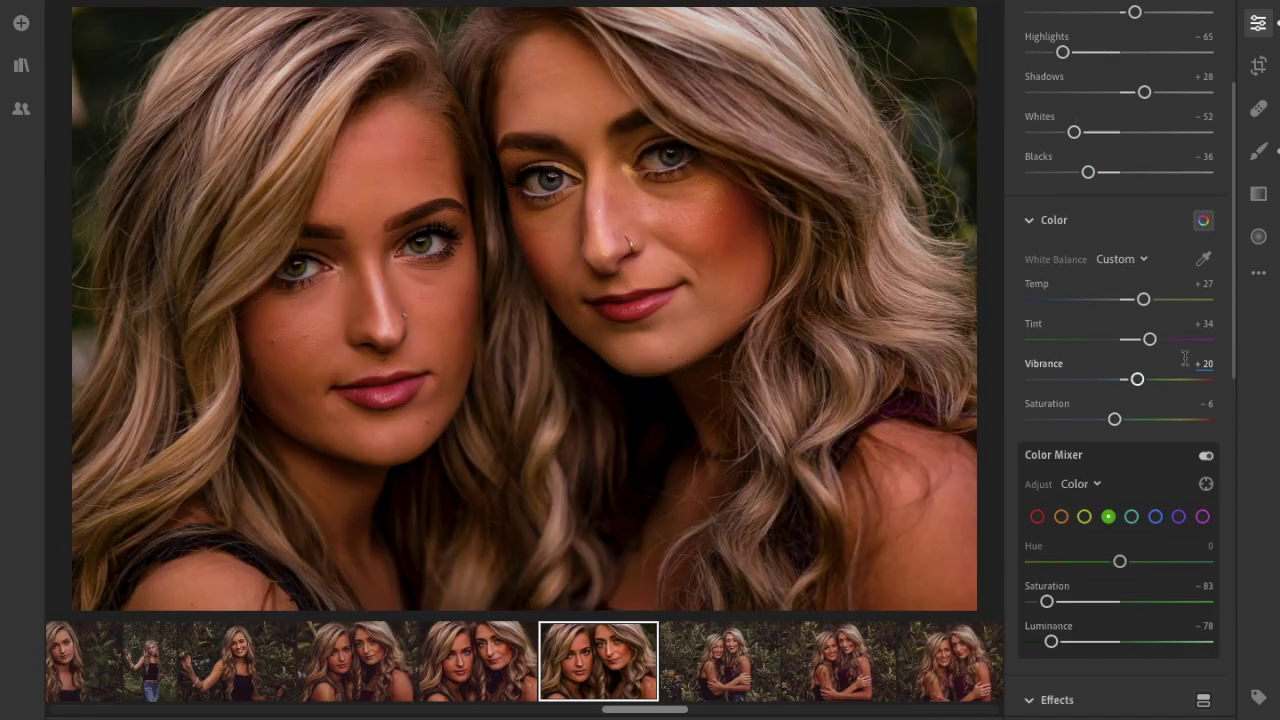
pyautogui.moveTo(1141, 380); pyautogui.dragTo(1127, 379)
pyautogui.scroll(1, 1120, 300)
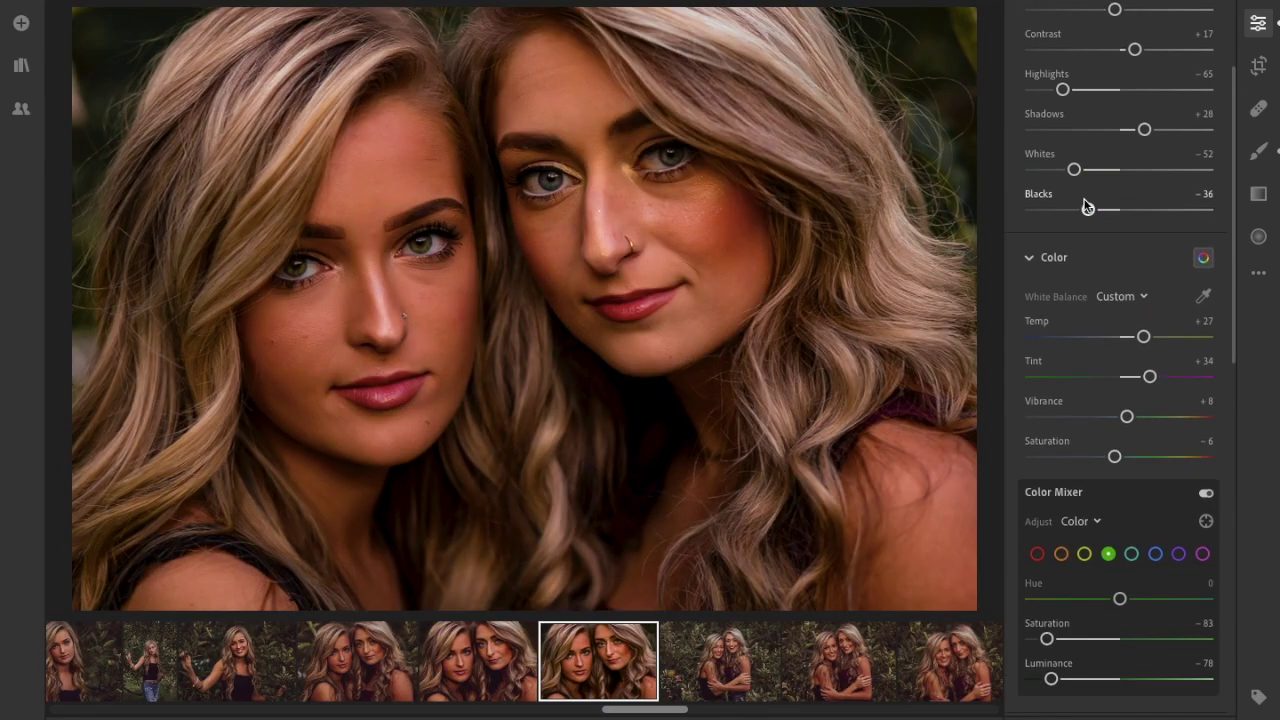
pyautogui.moveTo(1086, 208); pyautogui.dragTo(1091, 209)
# Compare with the earlier edited version and lower Saturation to -15
pyautogui.click(513, 663)
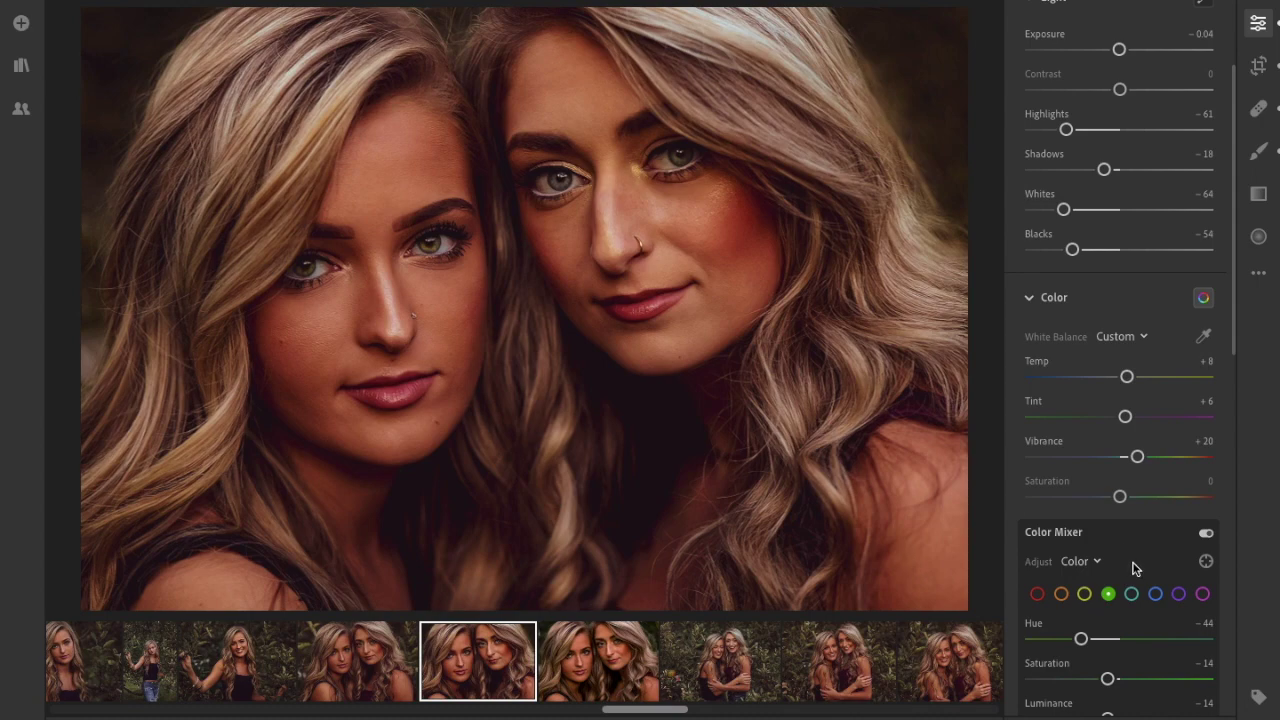
pyautogui.scroll(-10, 1133, 558)
pyautogui.scroll(-5, 1136, 568)
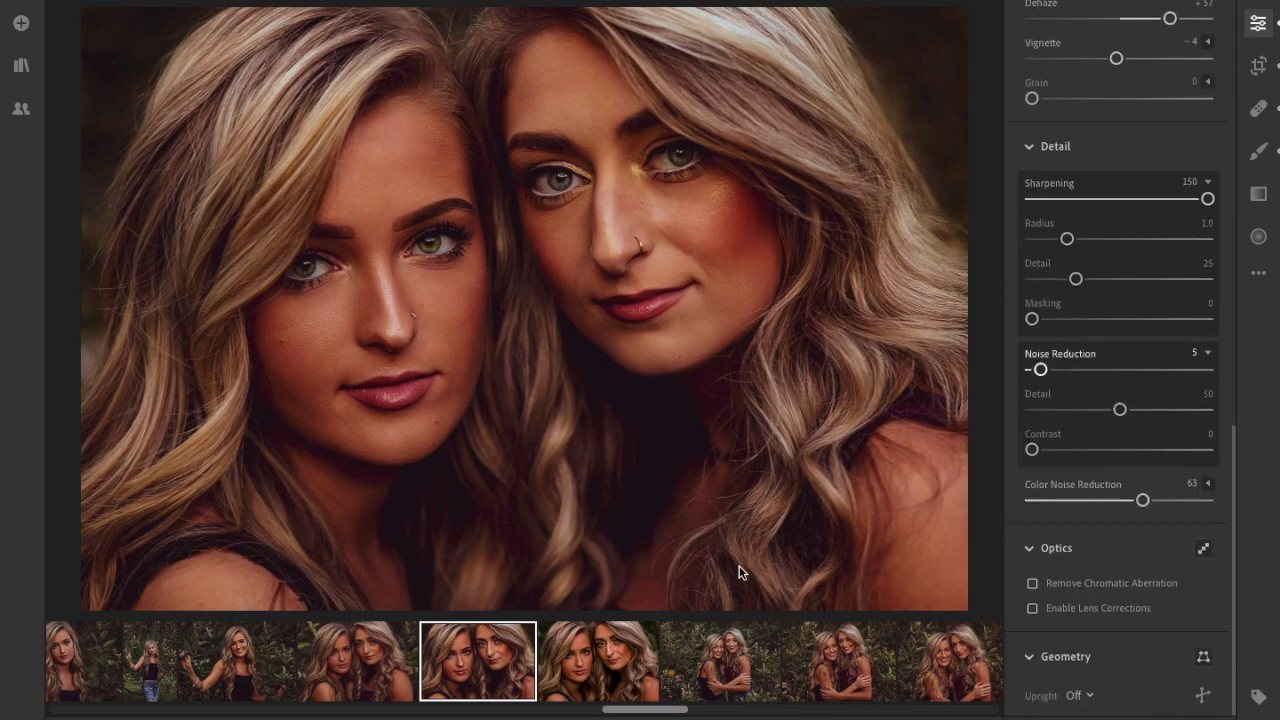
pyautogui.click(618, 640)
pyautogui.scroll(15, 1149, 229)
pyautogui.moveTo(1114, 601); pyautogui.dragTo(1149, 562)
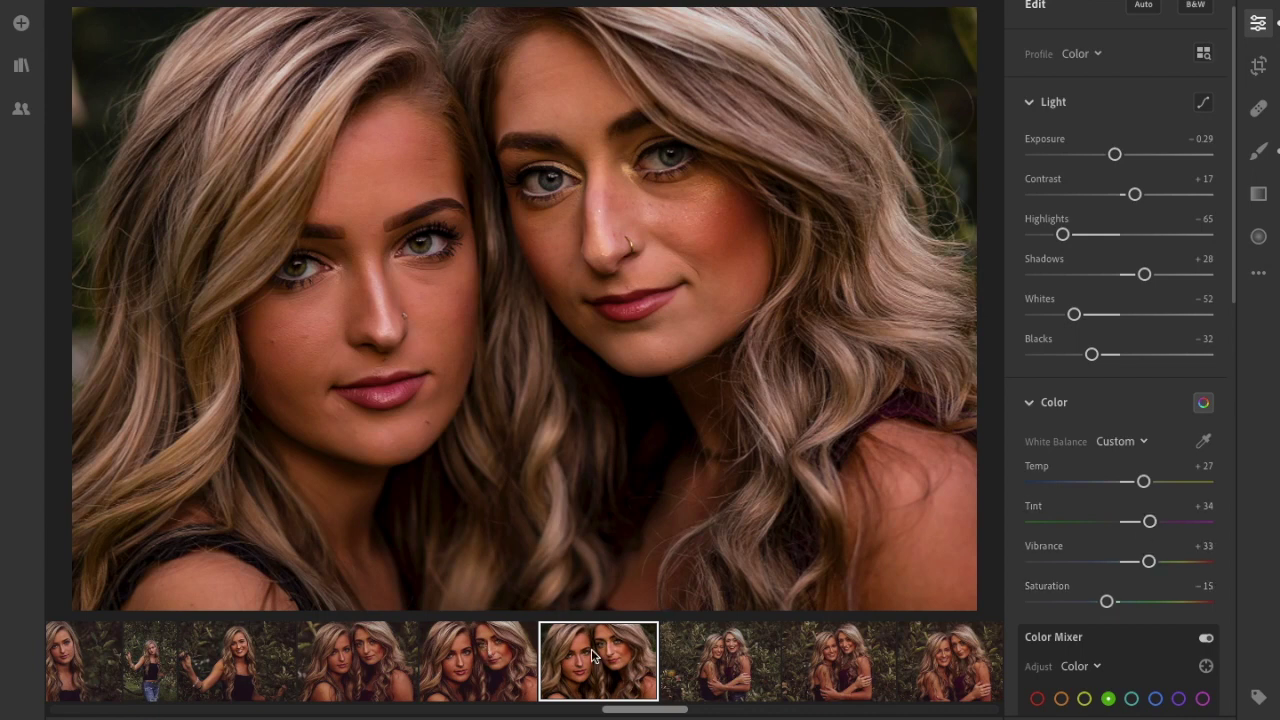
# Flip between the two versions and preview the Preset-portrait look again
pyautogui.press('Left')
pyautogui.click(605, 660)
pyautogui.click(522, 662)
pyautogui.press('Right')
pyautogui.press('Left')
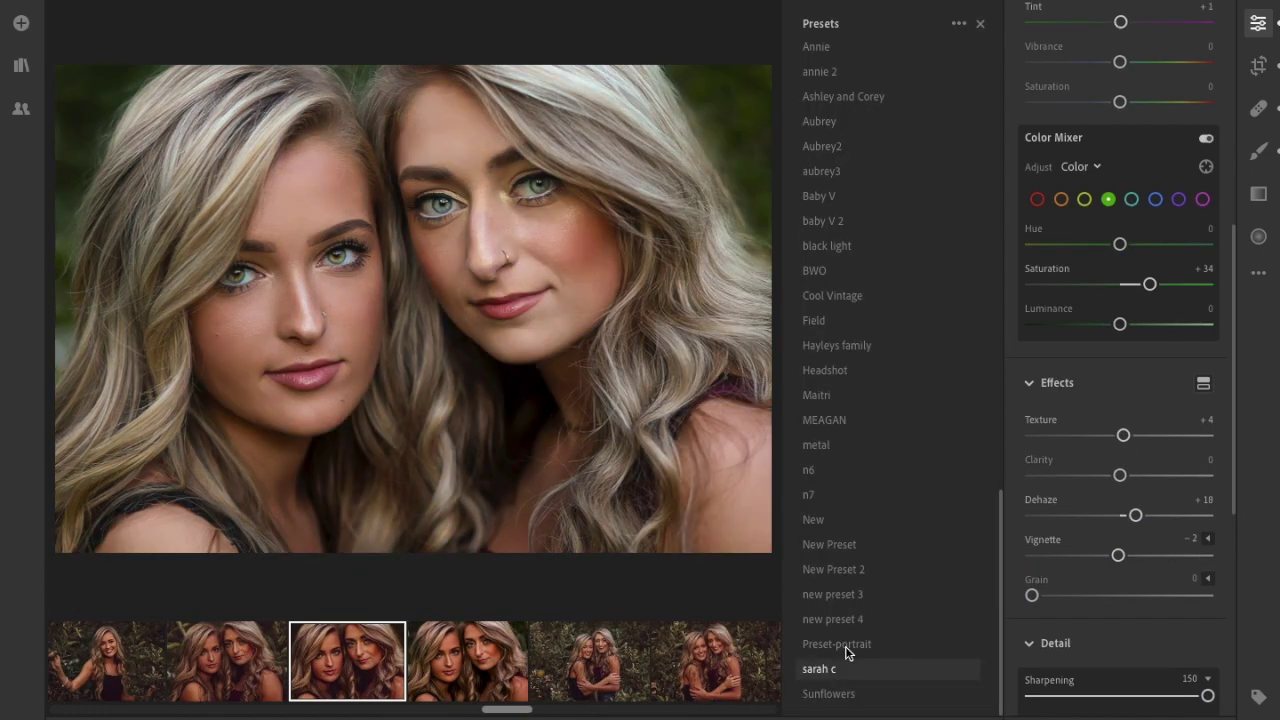
pyautogui.click(845, 647)
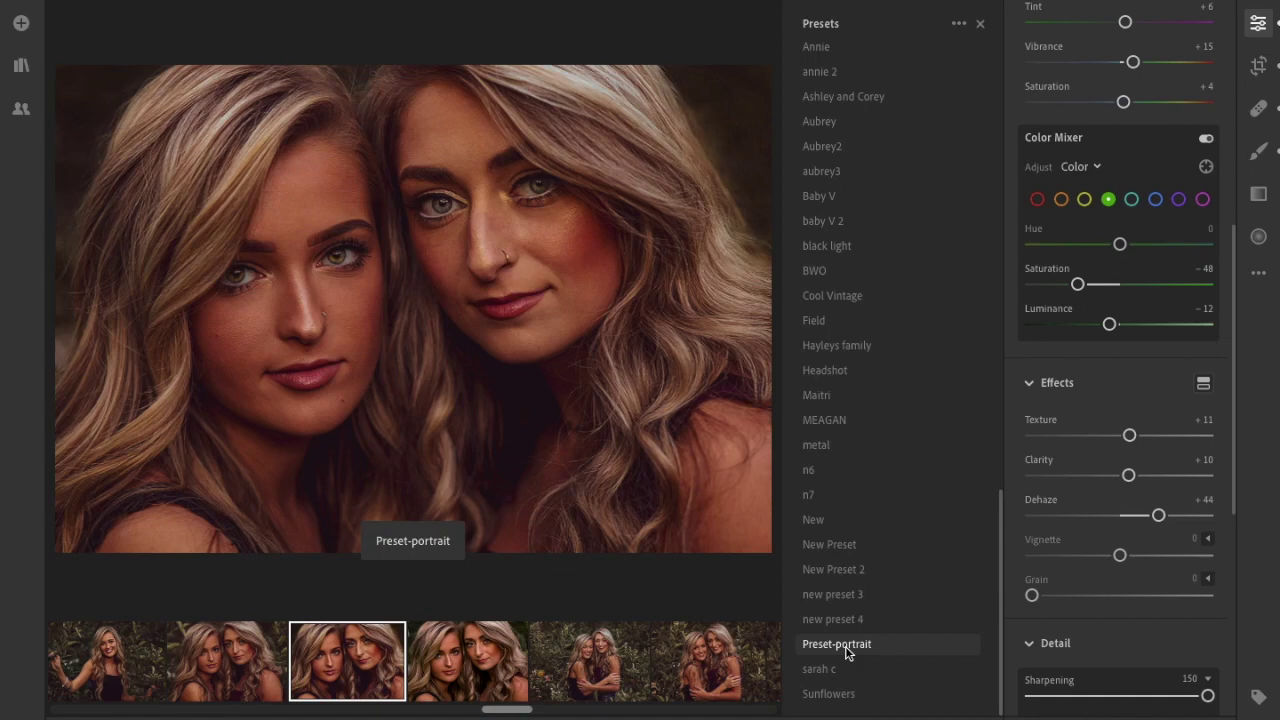
pyautogui.click(980, 24)
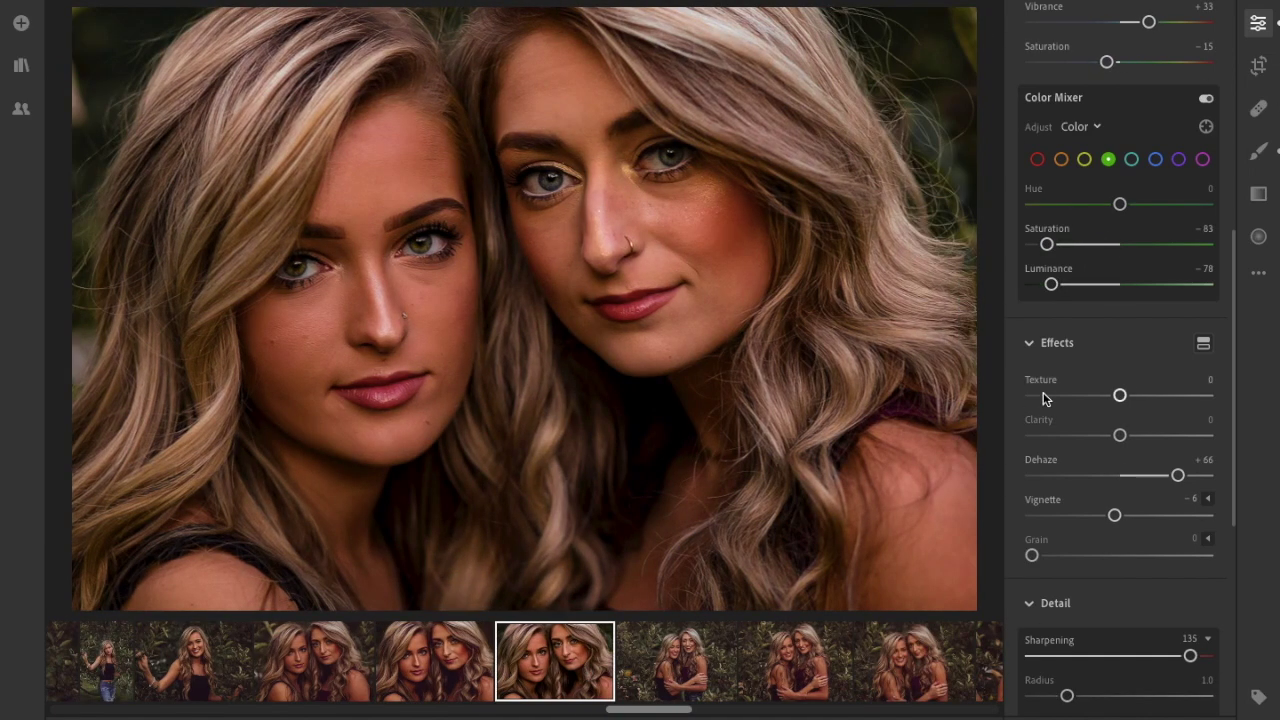
# Boost Vibrance to +33 and move on to the next photo
pyautogui.scroll(5, 1117, 371)
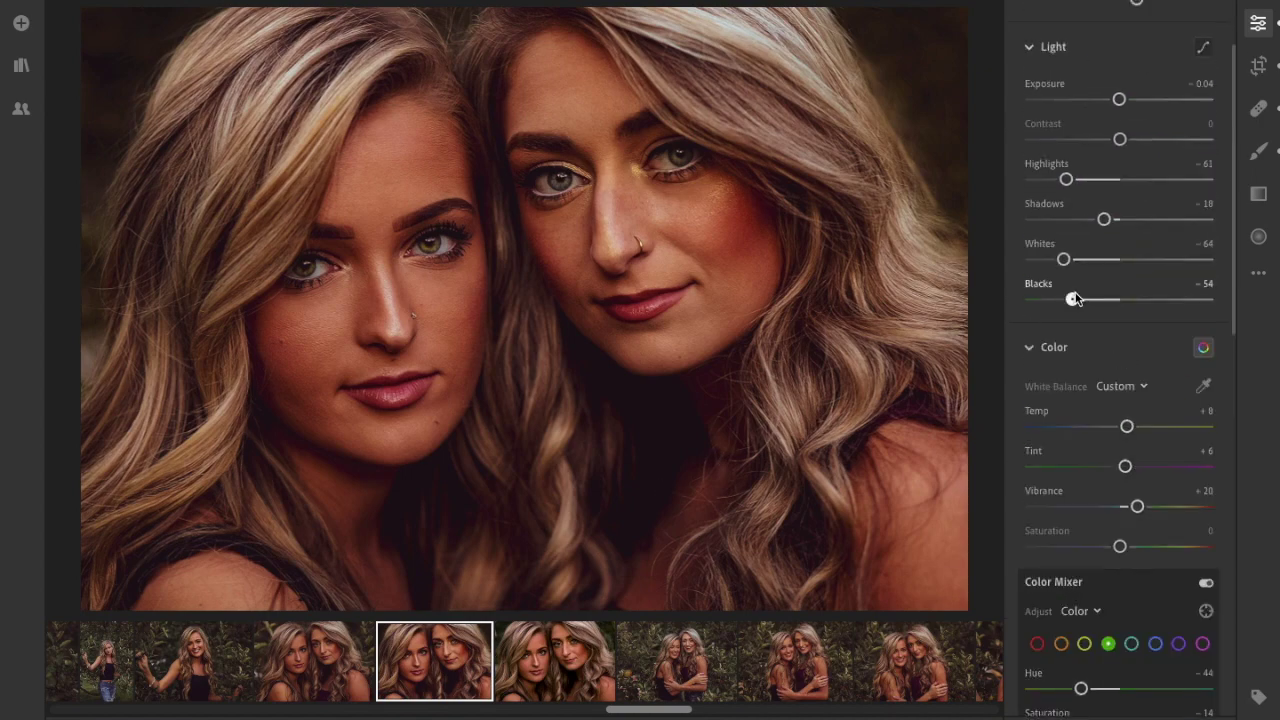
pyautogui.moveTo(1117, 219); pyautogui.dragTo(1186, 220)
pyautogui.press('Right')
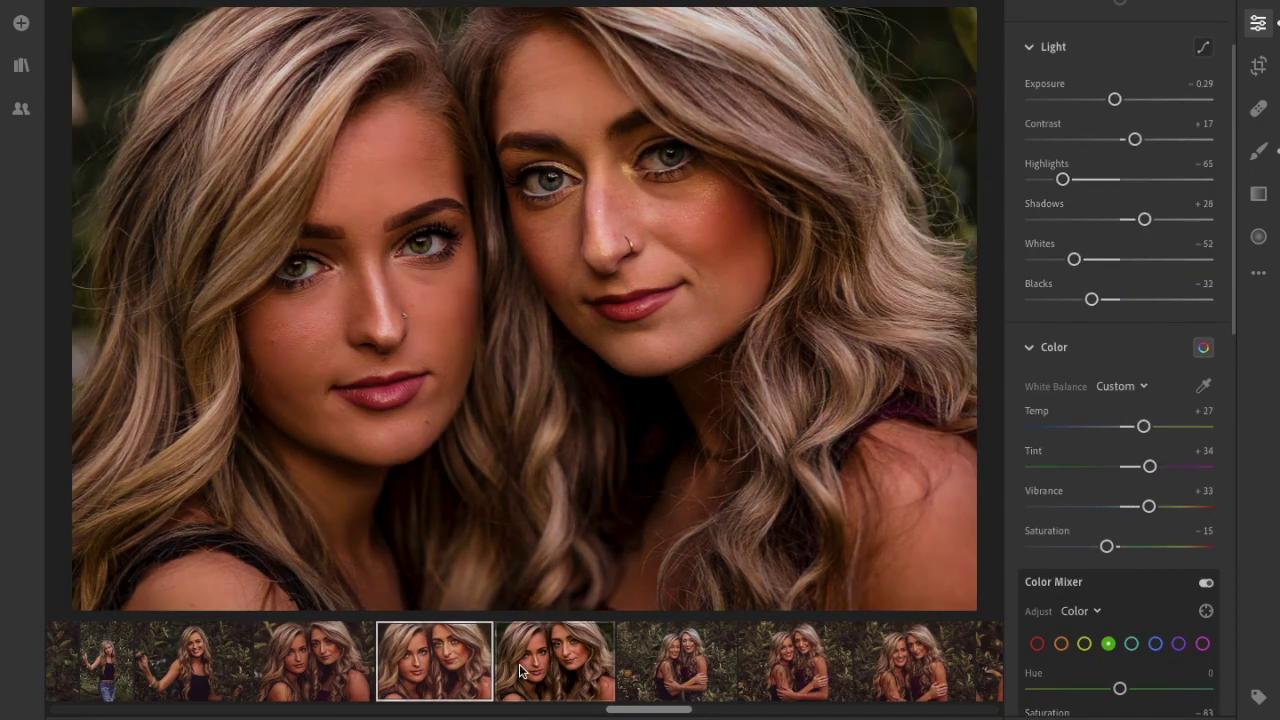
pyautogui.scroll(-1, 1123, 229)
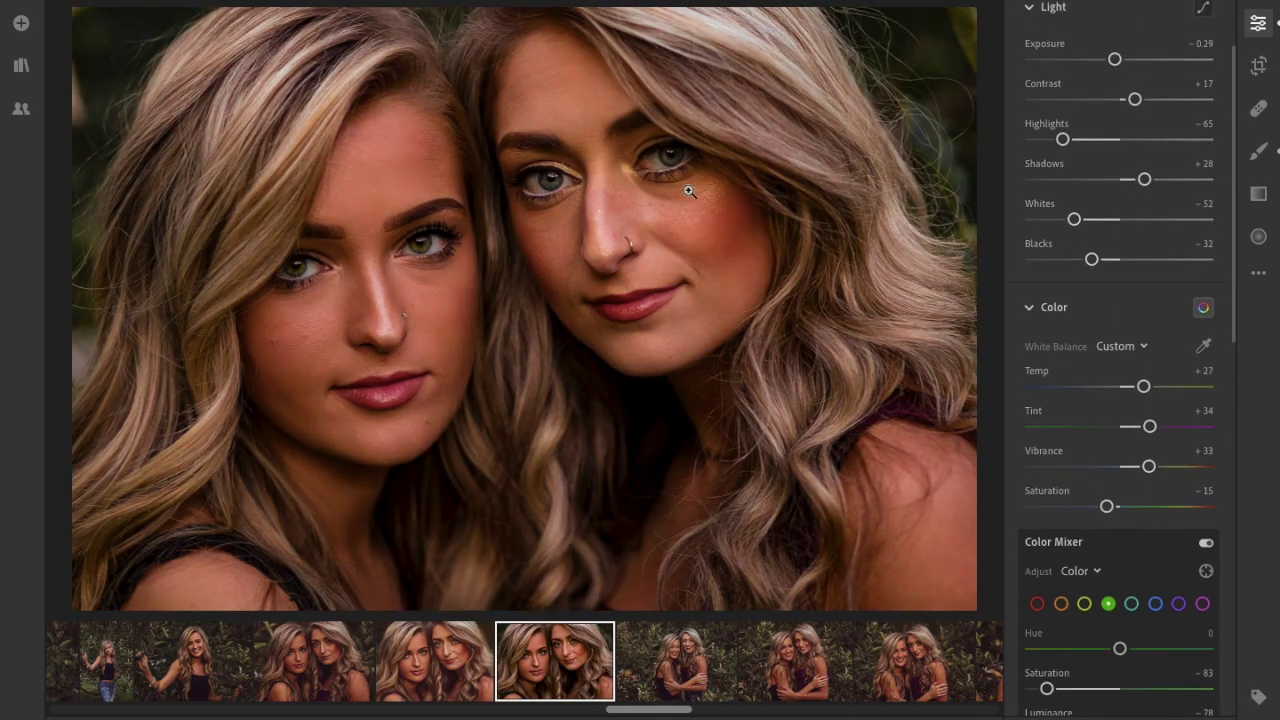
pyautogui.scroll(-5, 1171, 486)
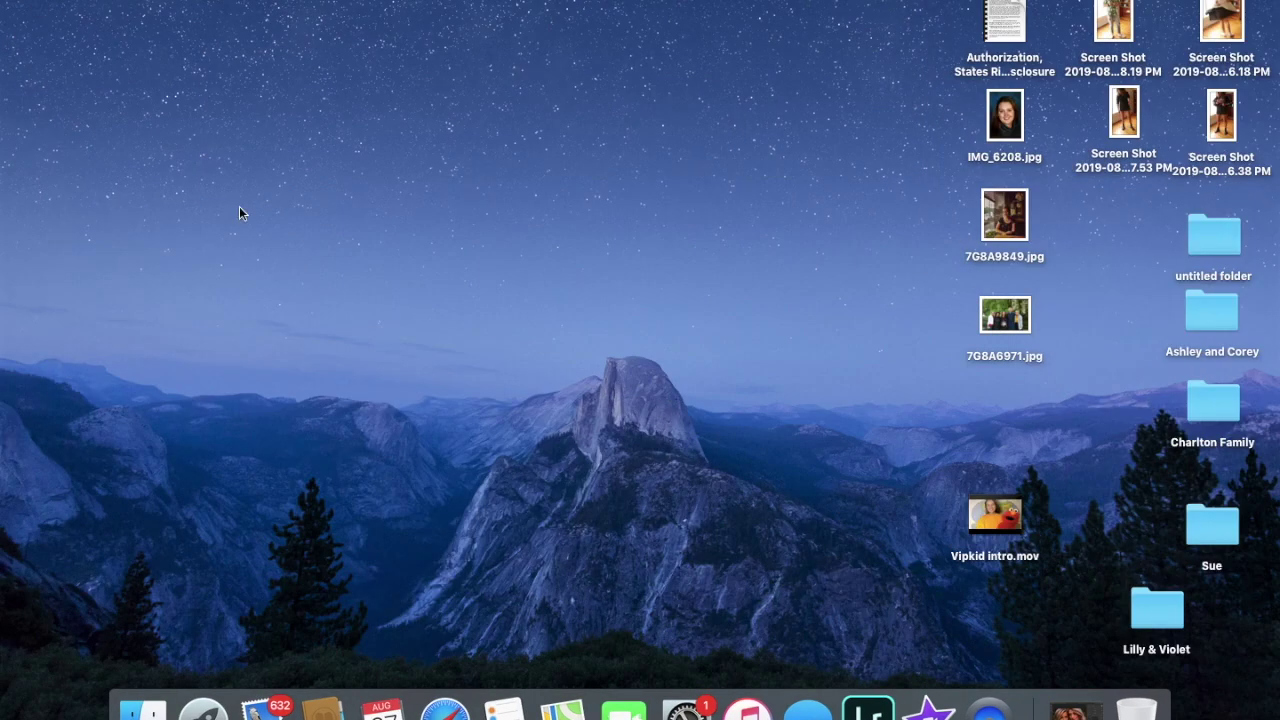
pyautogui.rightClick(990, 708)
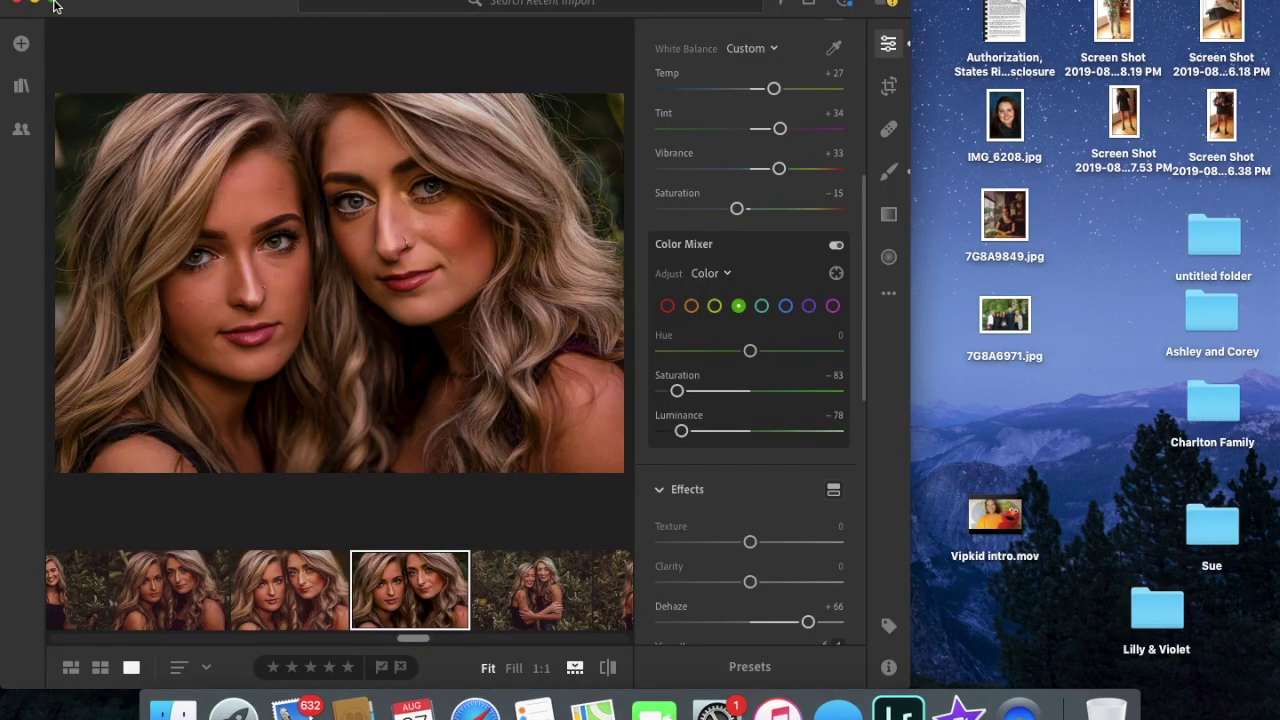
pyautogui.click(54, 5)
pyautogui.hscroll(-5, 430, 648)
pyautogui.hscroll(-5, 430, 648)
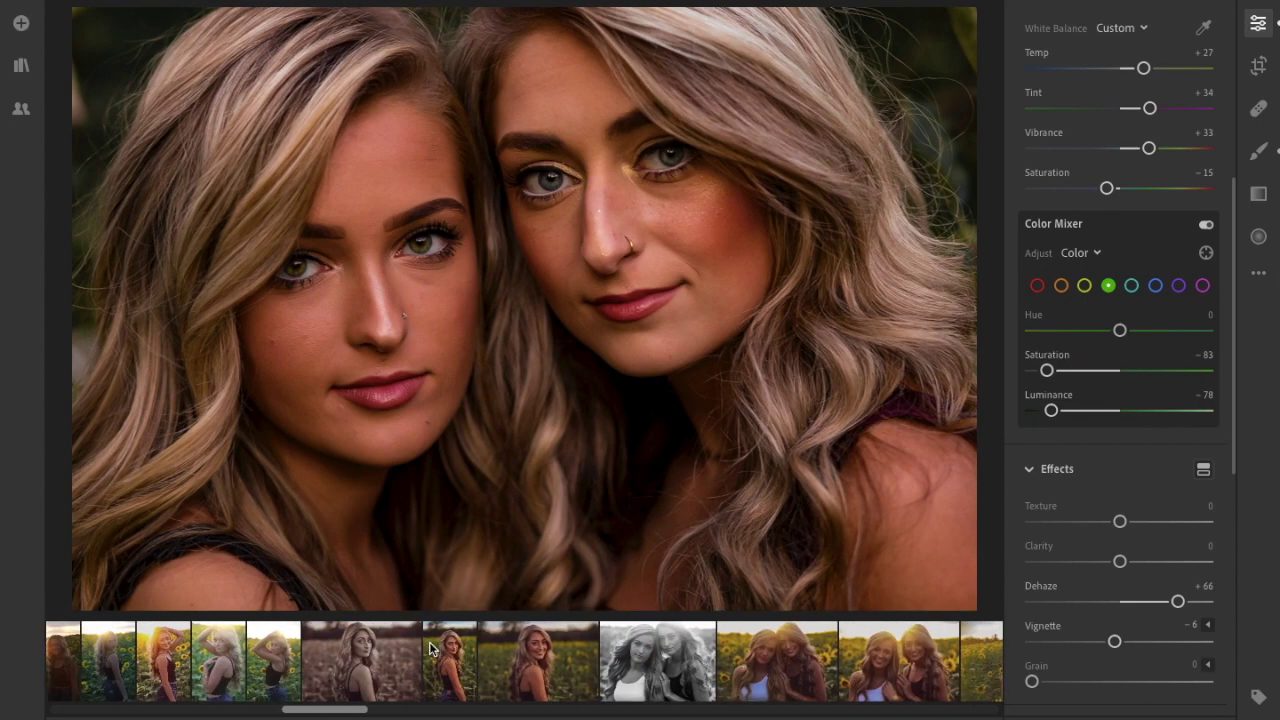
pyautogui.hscroll(-10, 430, 648)
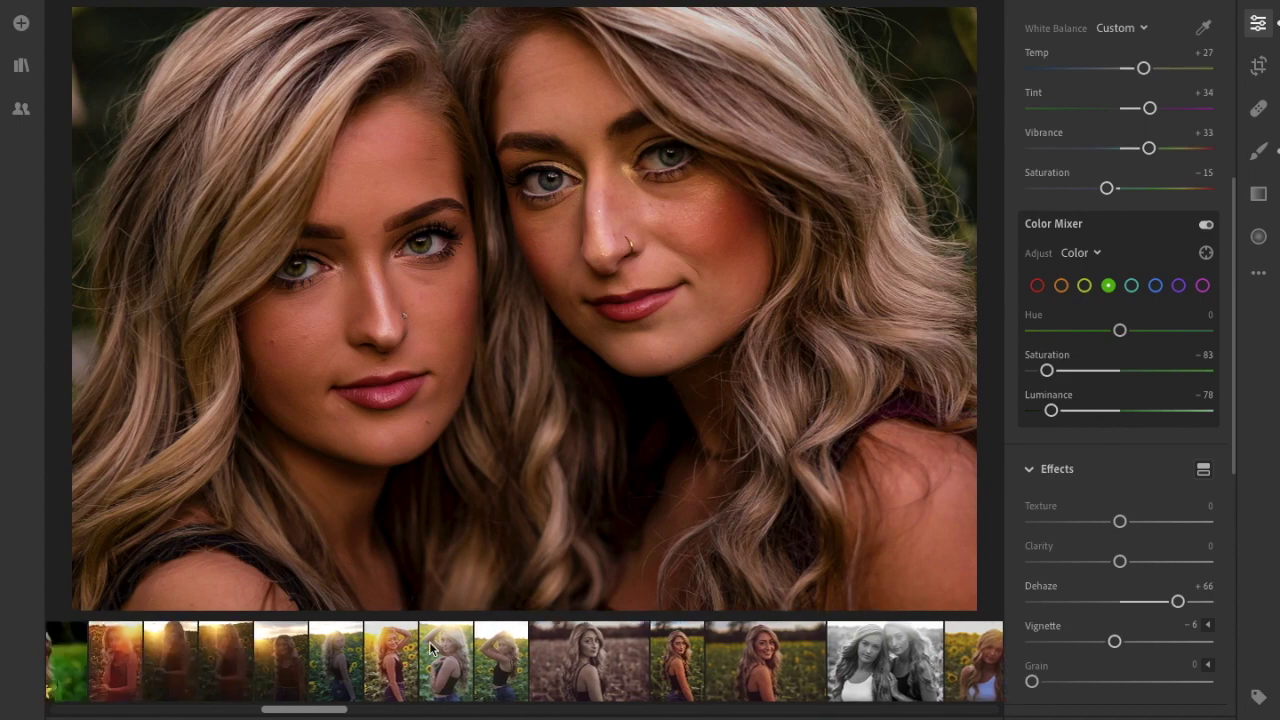
pyautogui.hscroll(10, 430, 648)
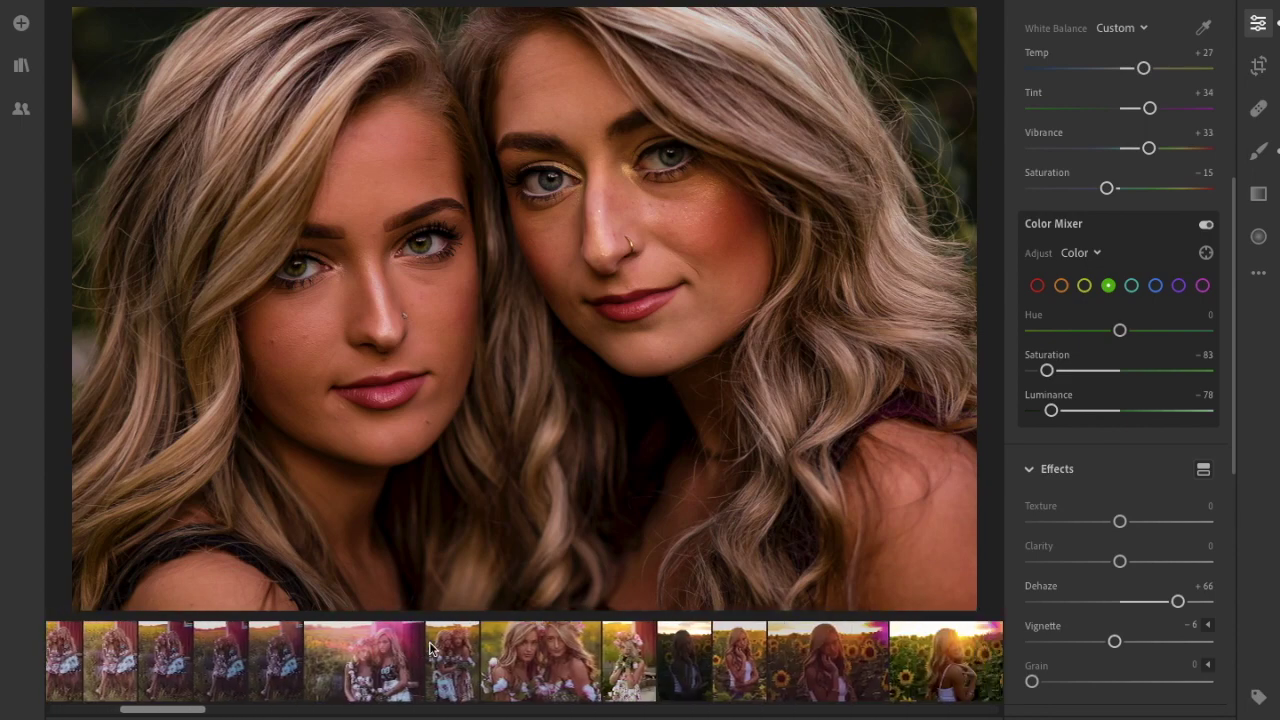
pyautogui.hscroll(7, 430, 648)
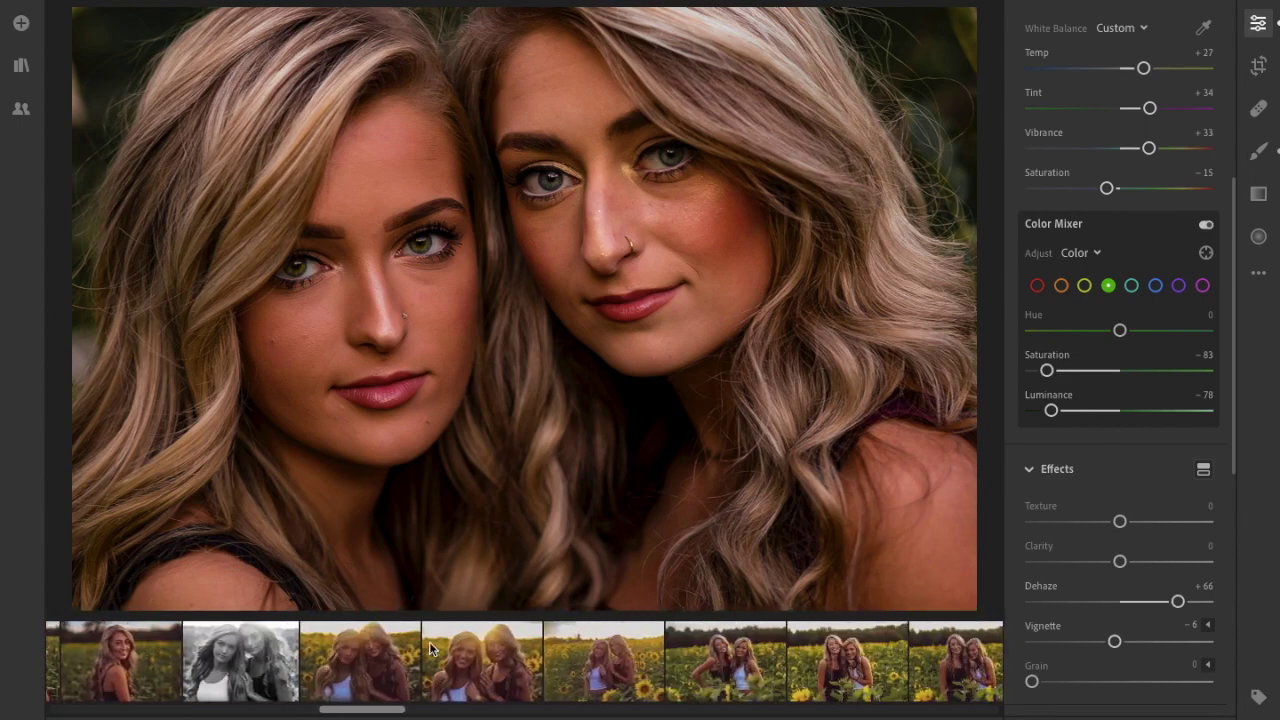
pyautogui.hscroll(7, 430, 648)
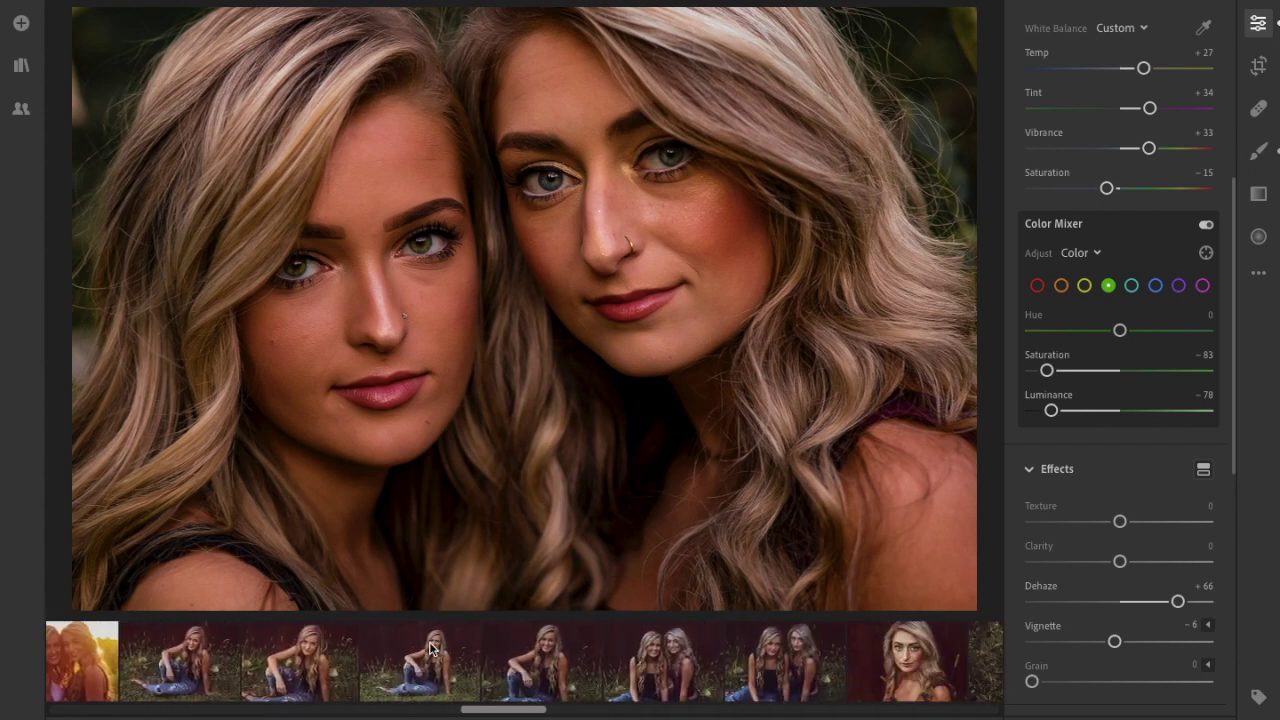
pyautogui.hscroll(7, 430, 648)
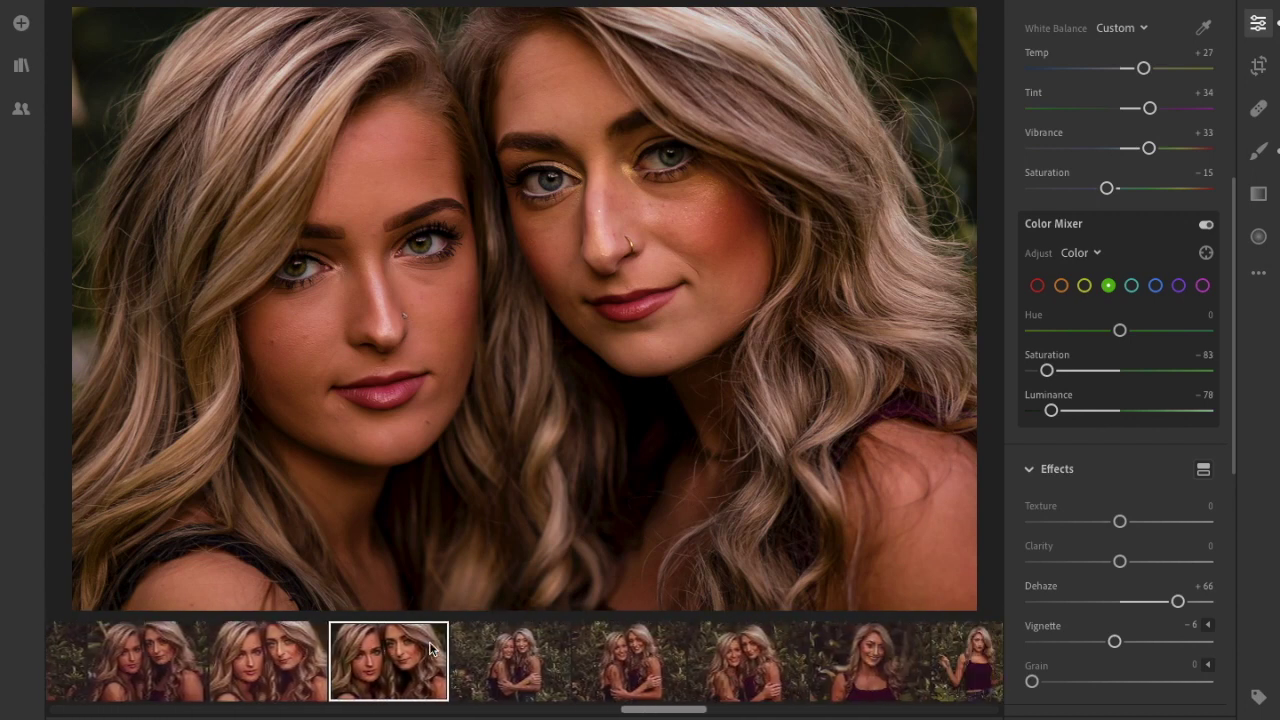
pyautogui.hscroll(4, 430, 648)
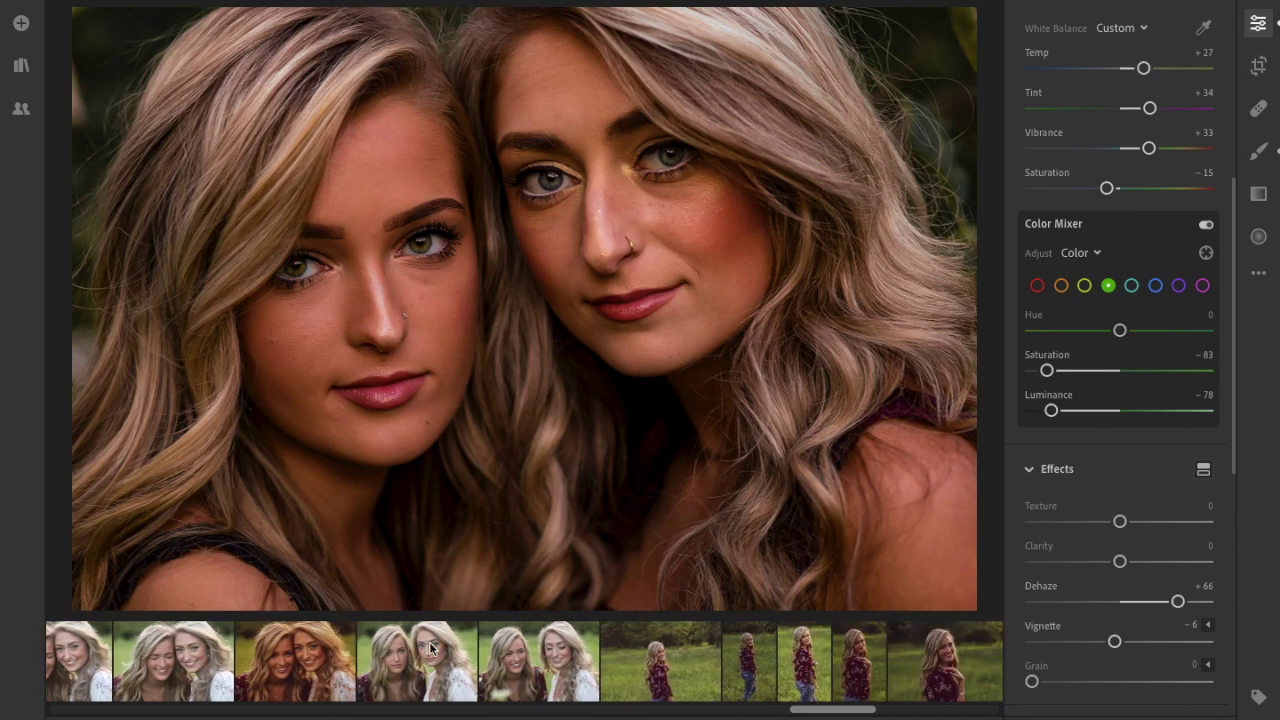
pyautogui.hscroll(-20, 430, 648)
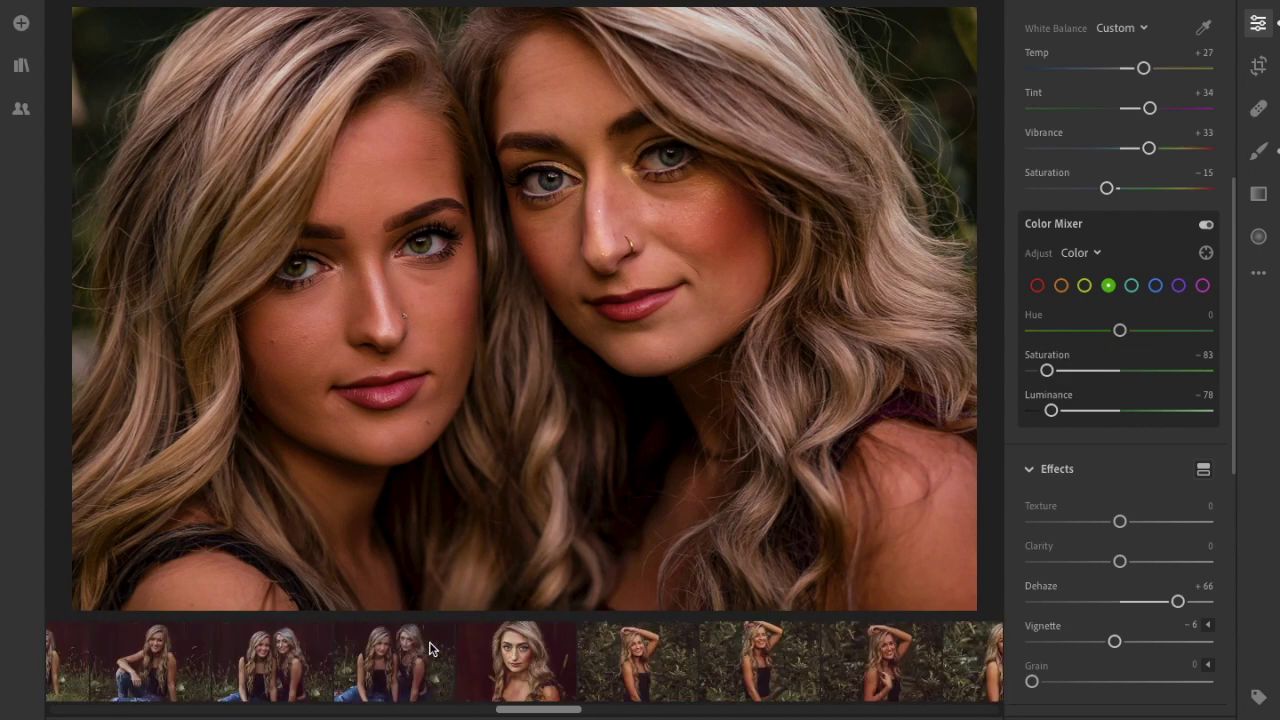
pyautogui.hscroll(-10, 430, 648)
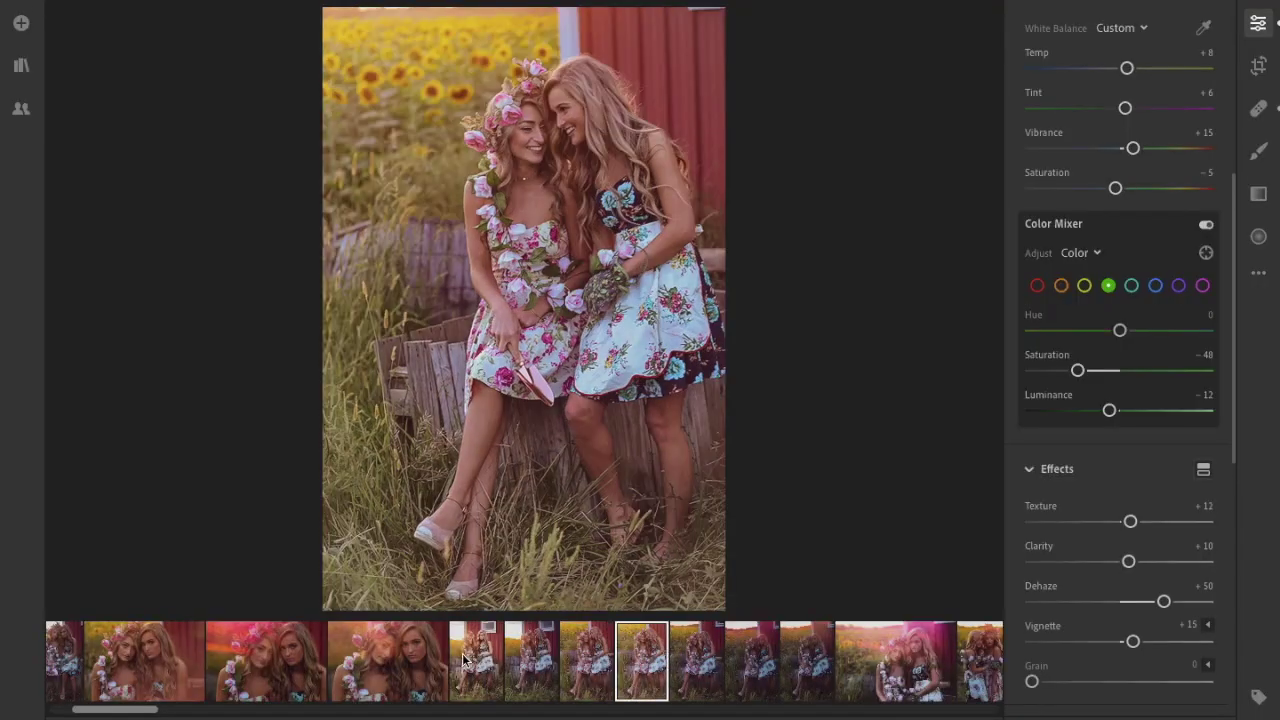
# Browse the sepia and warm edits of the barn photo, briefly checking the presets list
pyautogui.click(465, 662)
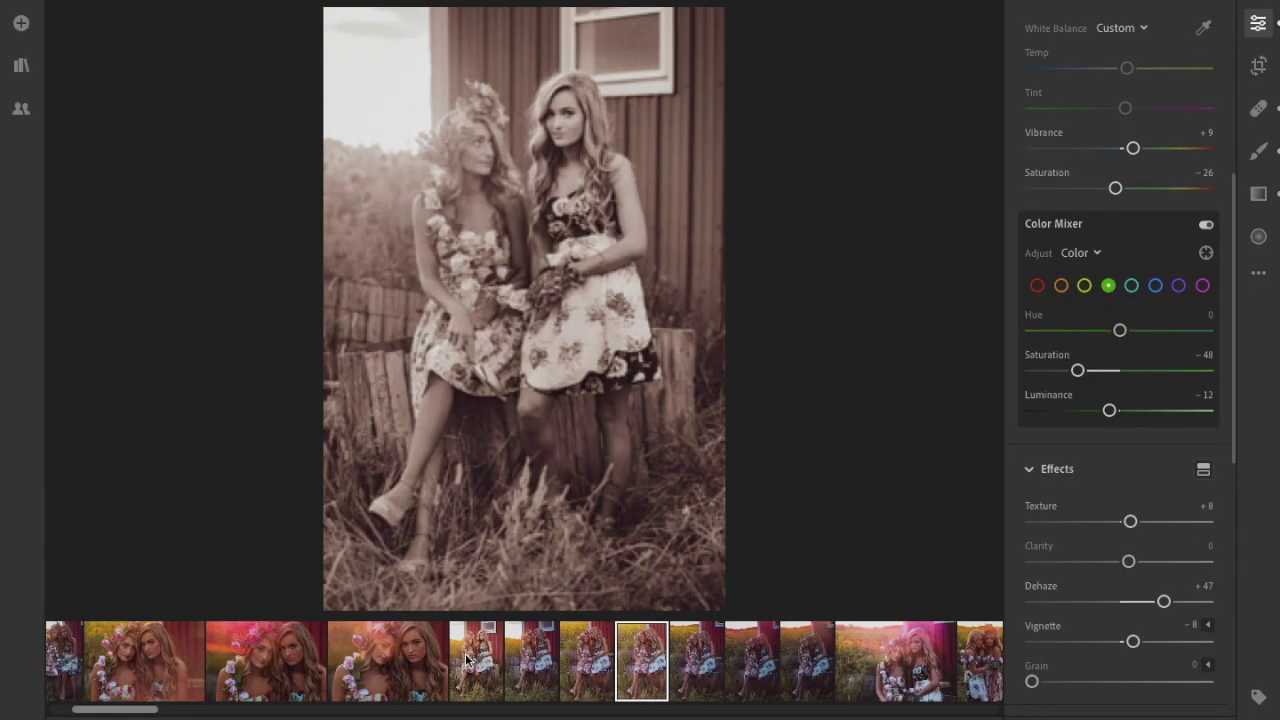
pyautogui.click(538, 670)
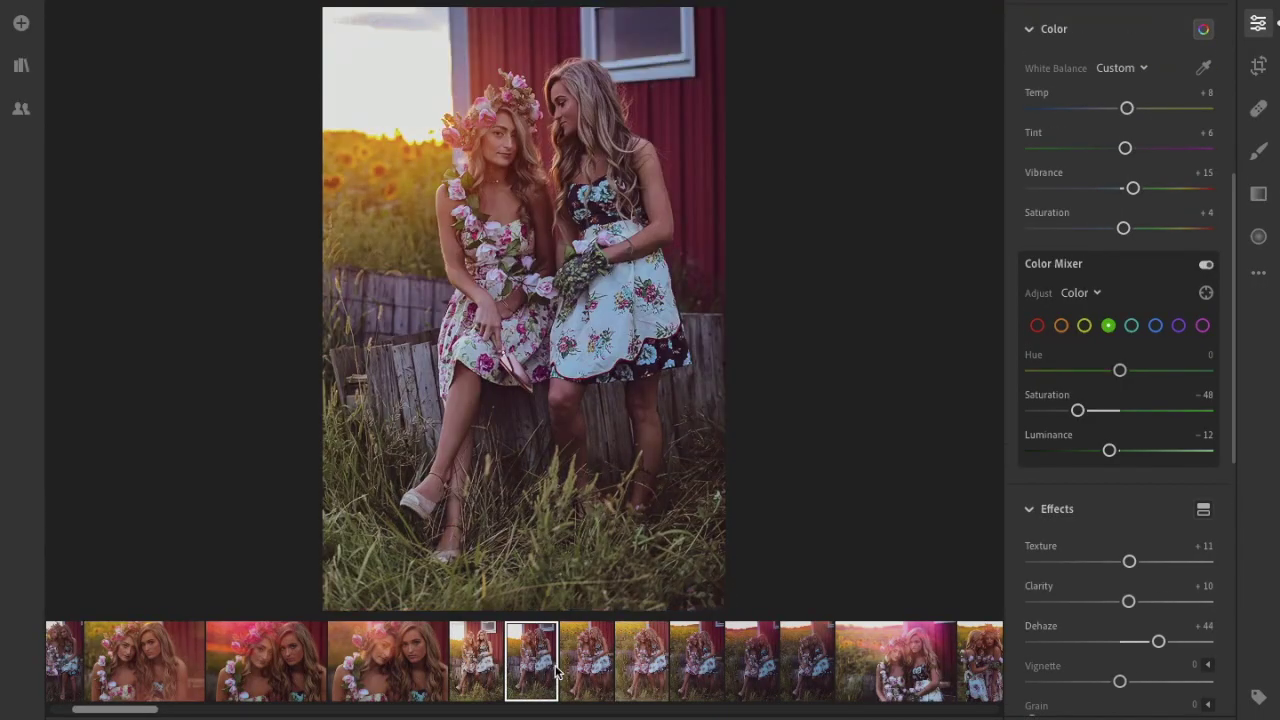
pyautogui.click(584, 670)
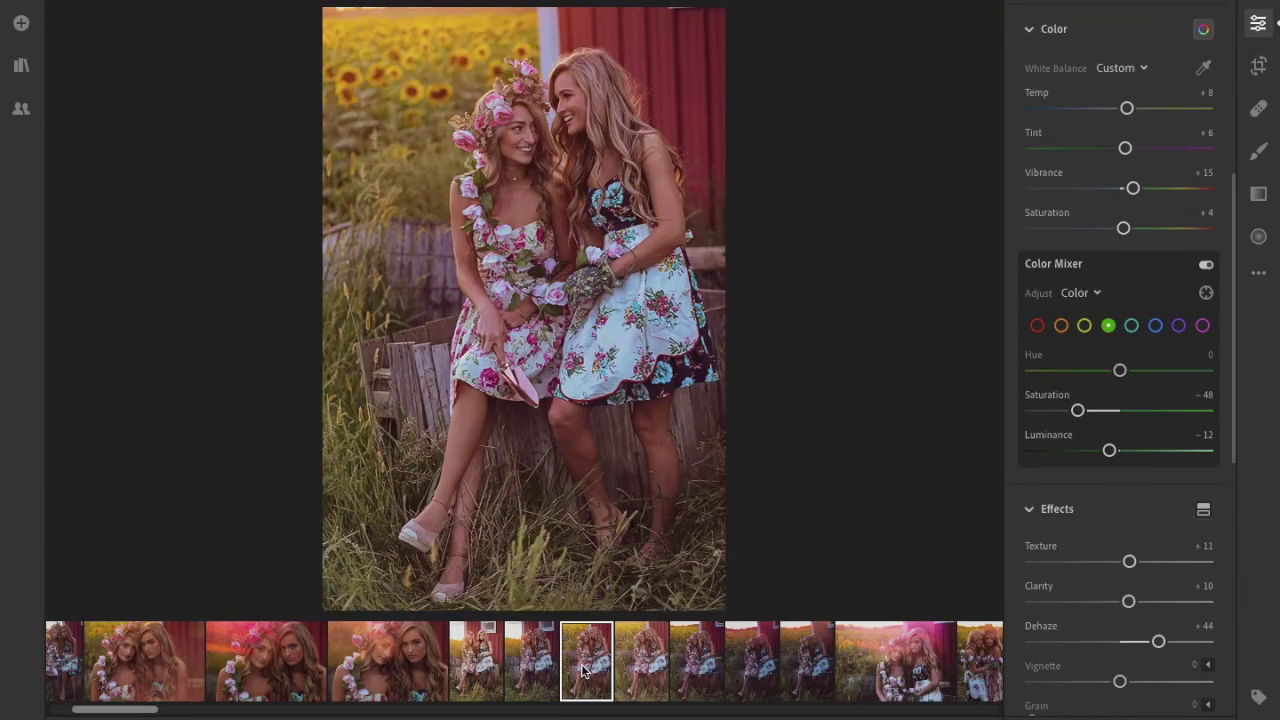
pyautogui.click(472, 666)
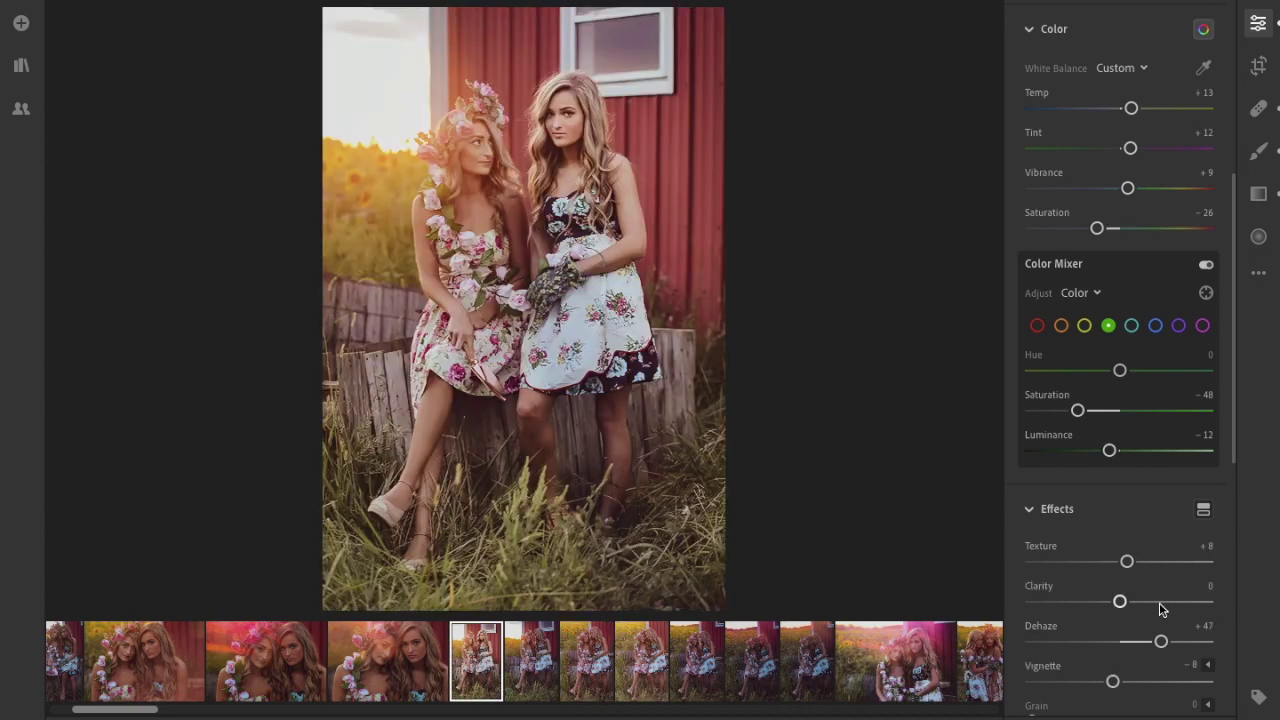
pyautogui.scroll(-5, 1160, 602)
pyautogui.hotkey('shift', 'p')
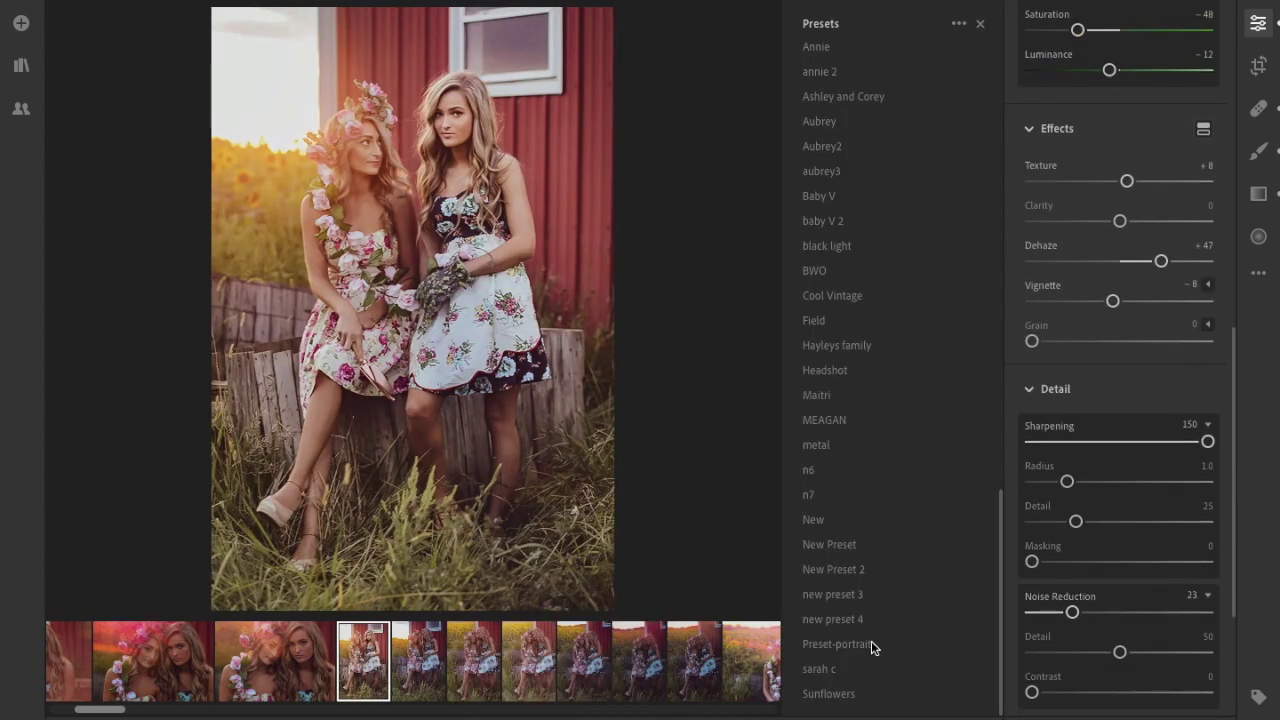
pyautogui.click(980, 25)
# Step through the shoot and select the warm edit of the women by the barn
pyautogui.press('Right')
pyautogui.press('Right')
pyautogui.press('Right')
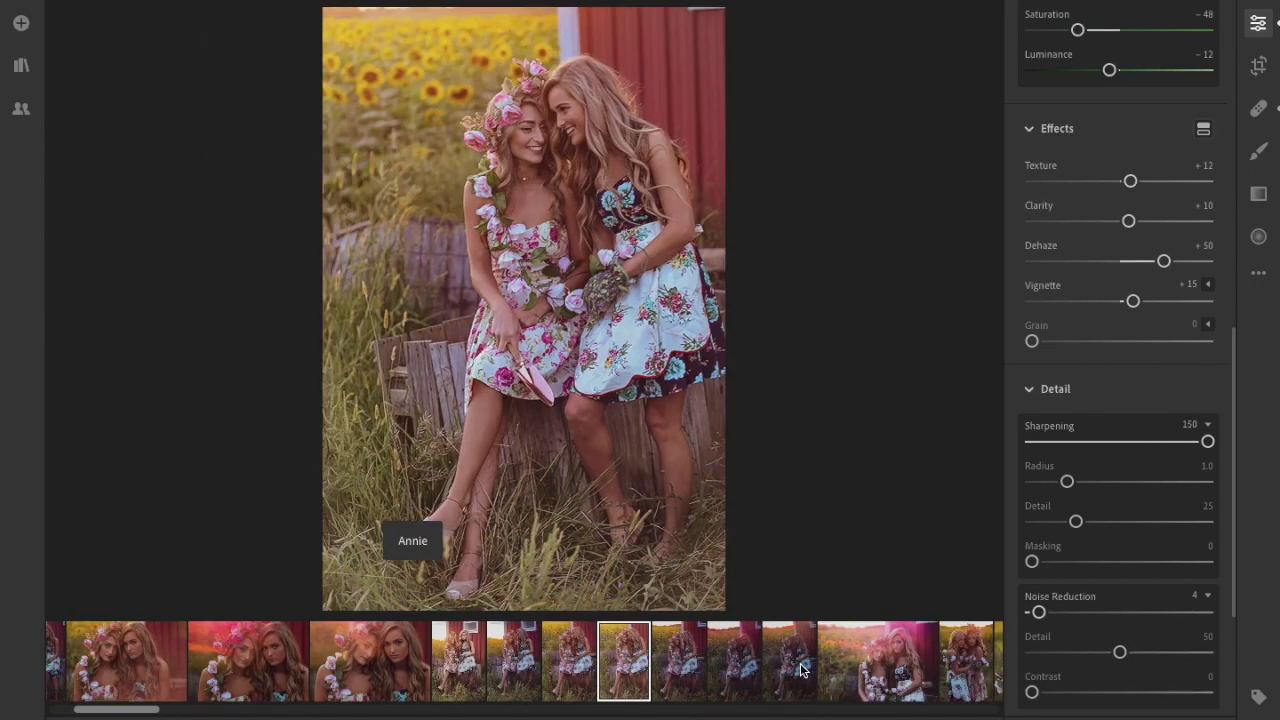
pyautogui.scroll(3, 800, 670)
pyautogui.click(700, 680)
pyautogui.scroll(5, 600, 685)
pyautogui.scroll(-3, 487, 688)
pyautogui.click(497, 670)
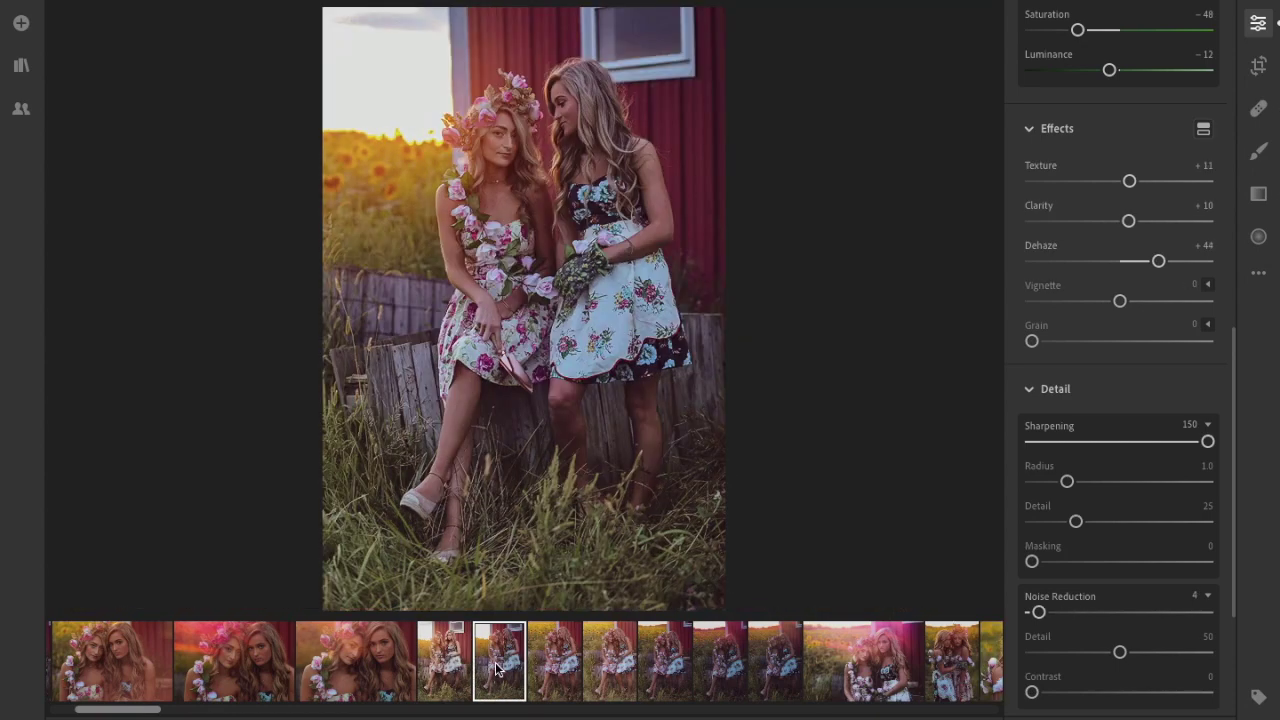
pyautogui.click(453, 668)
pyautogui.scroll(10, 1123, 286)
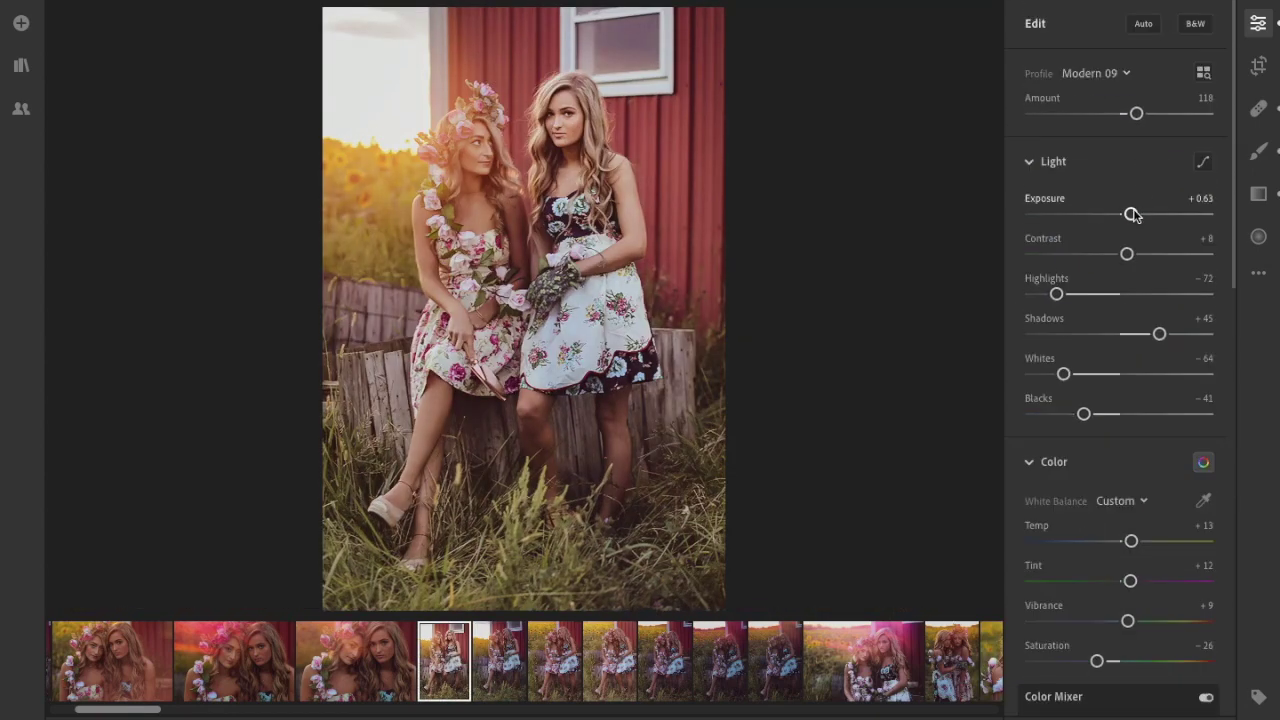
# Set Exposure to -0.03 and duplicate the warm barn photo
pyautogui.moveTo(1128, 215); pyautogui.dragTo(1120, 215)
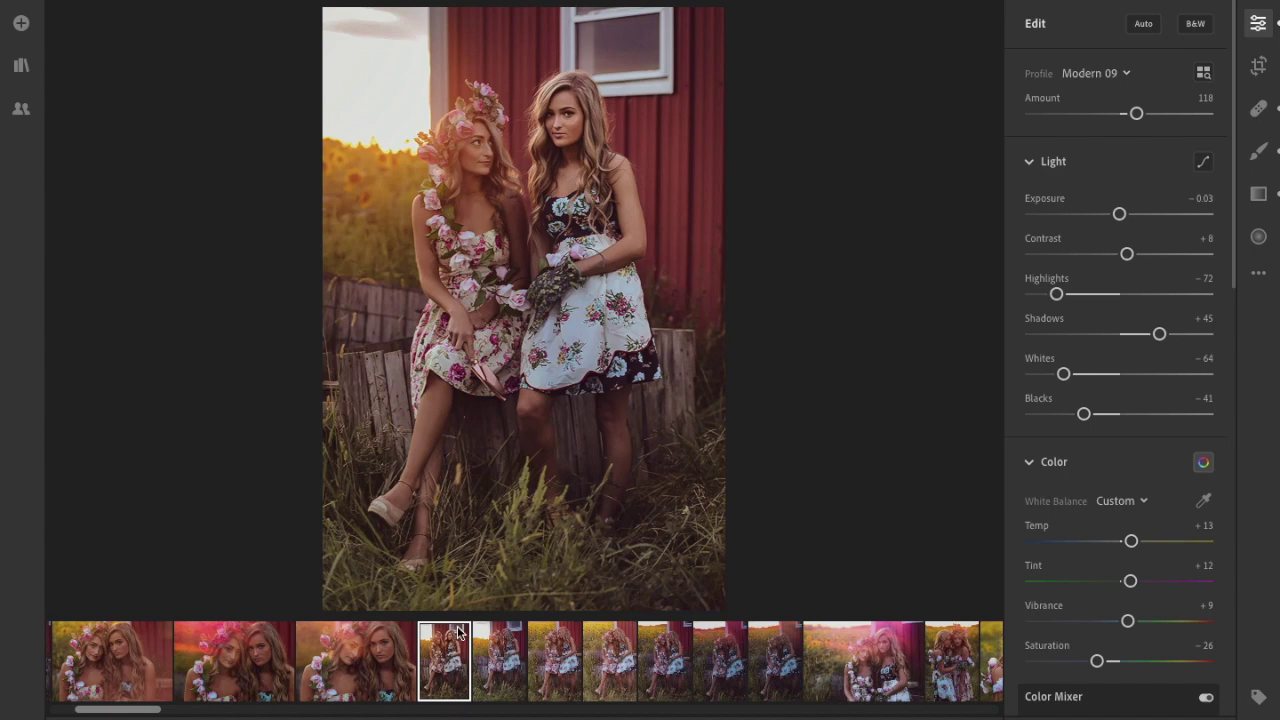
pyautogui.rightClick(447, 662)
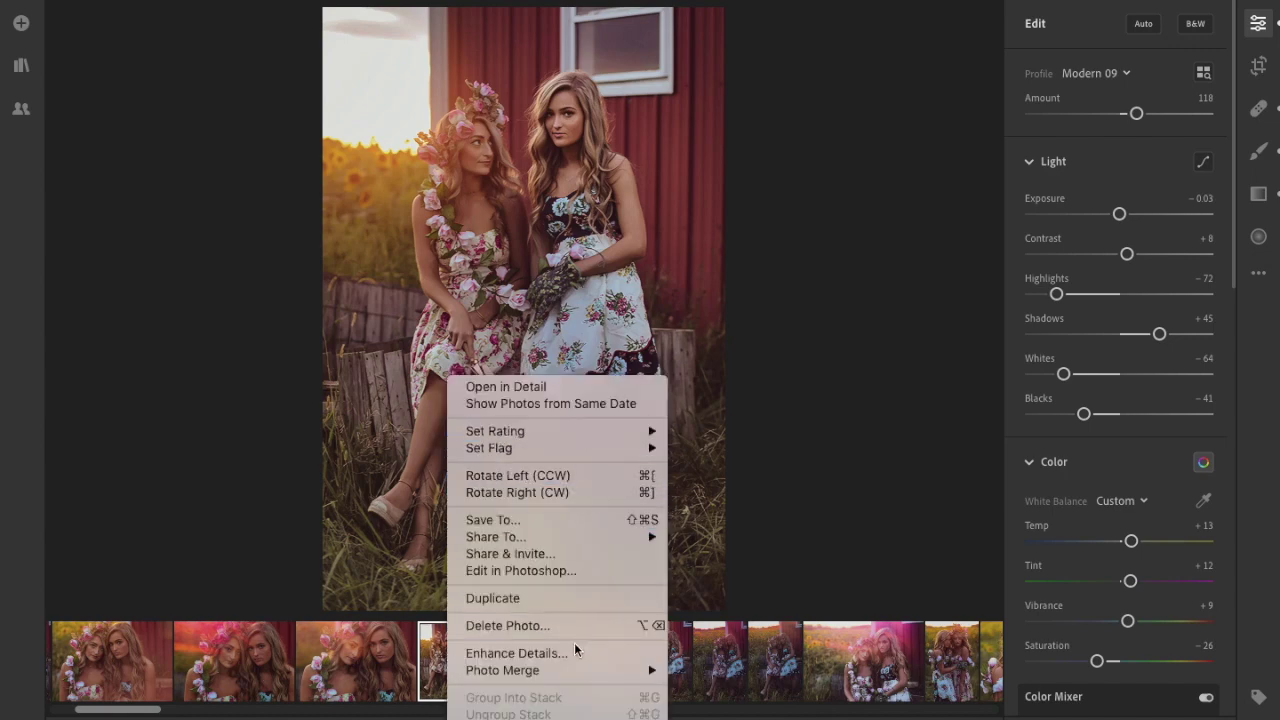
pyautogui.click(573, 599)
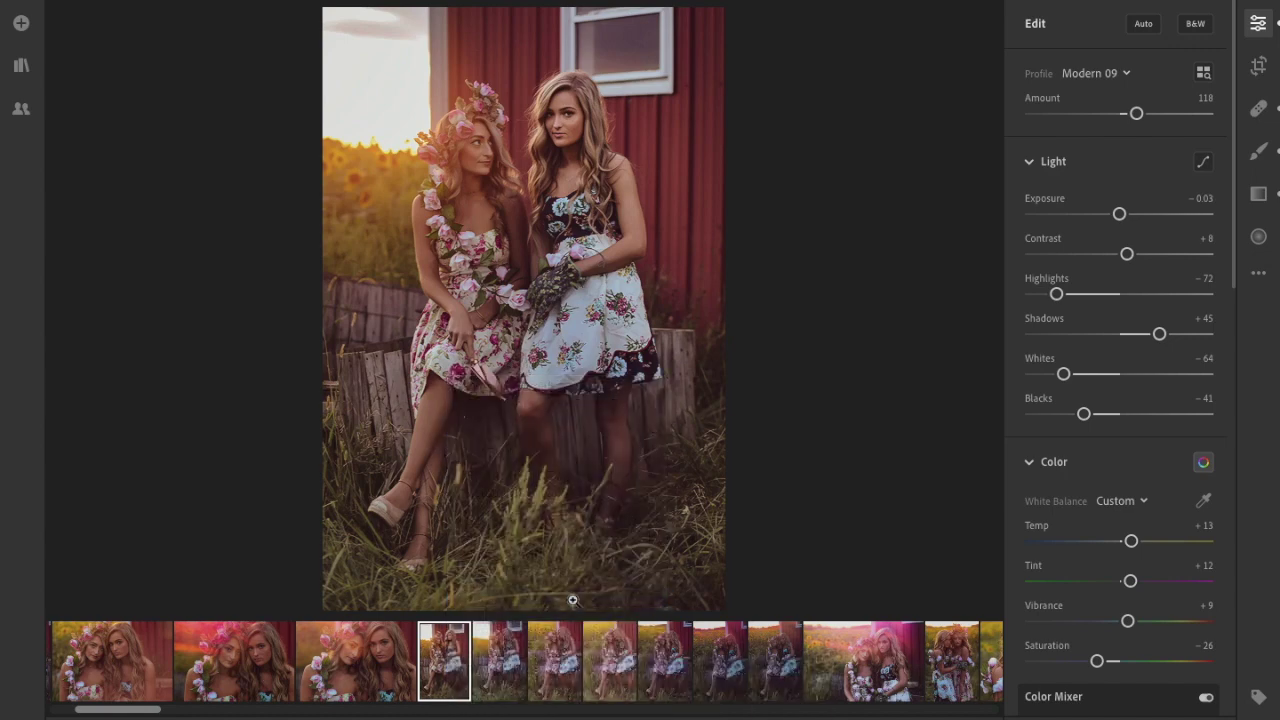
# Check the new copy's options without running anything, then hide the editing controls
pyautogui.rightClick(503, 648)
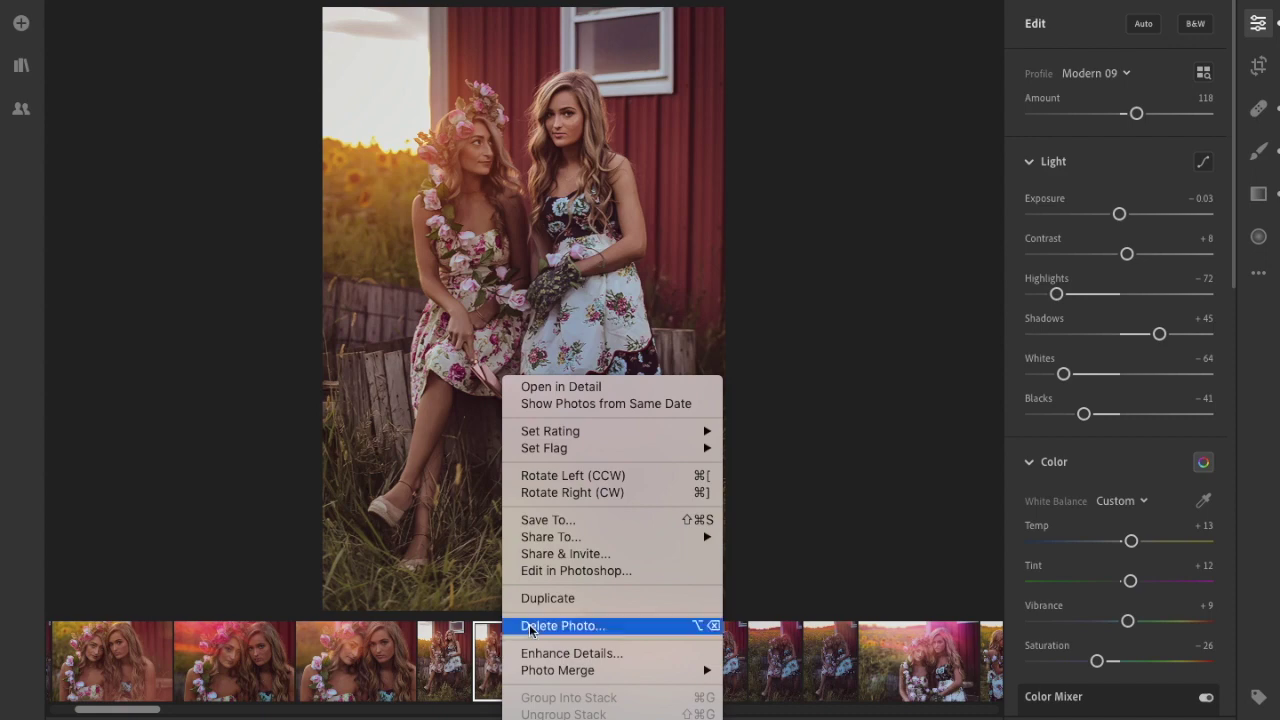
pyautogui.press('Escape')
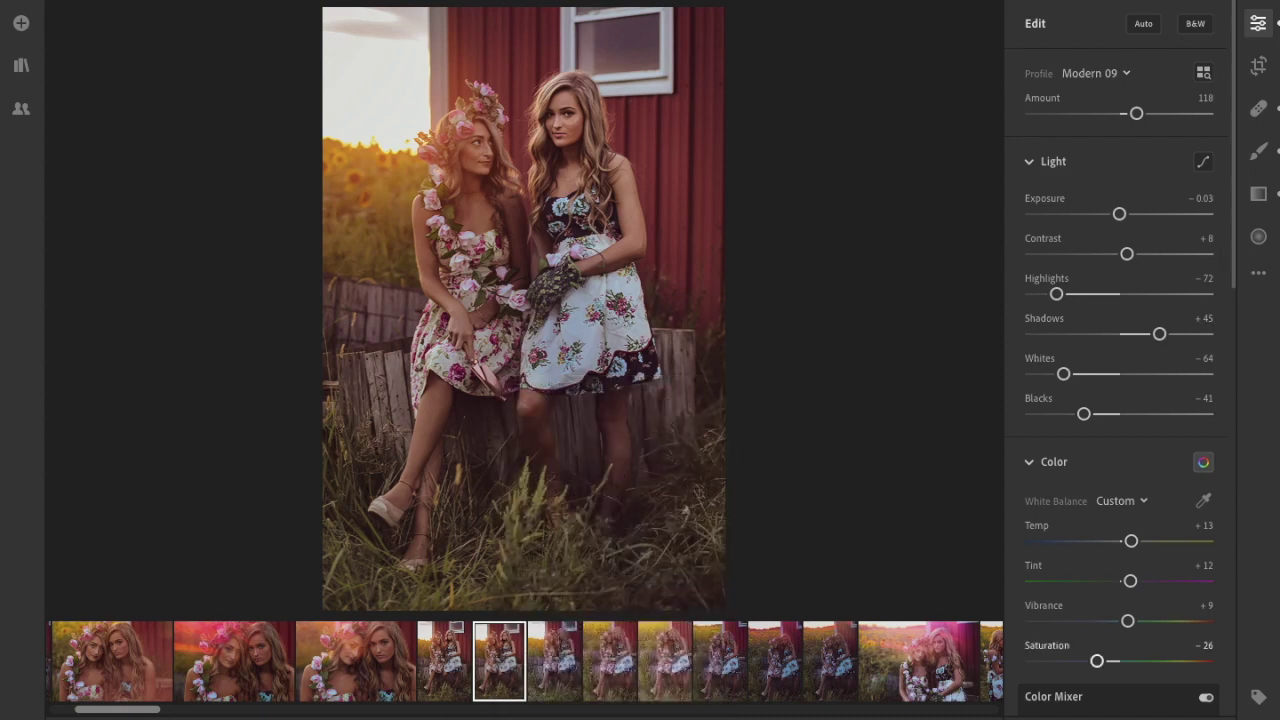
pyautogui.click(1258, 25)
pyautogui.click(1259, 274)
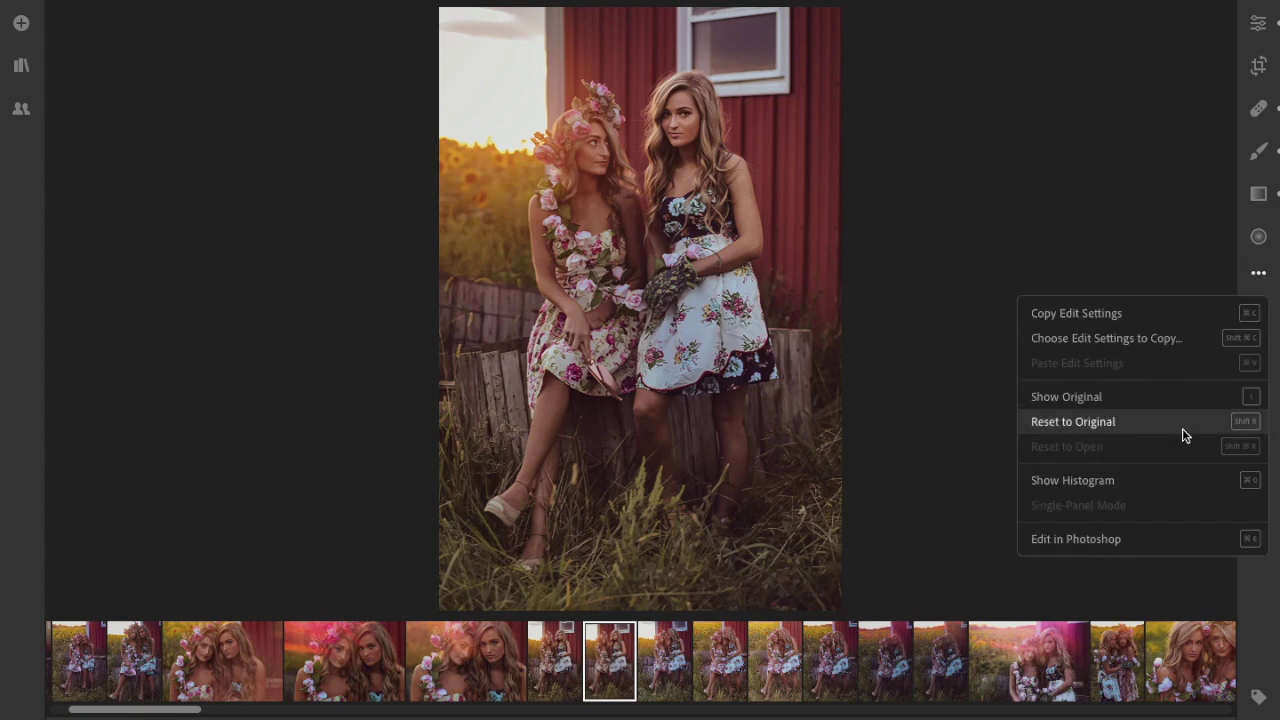
# Reset the duplicate to its original, then set Exposure +0.40, Blacks -31 and a touch of contrast
pyautogui.click(1184, 427)
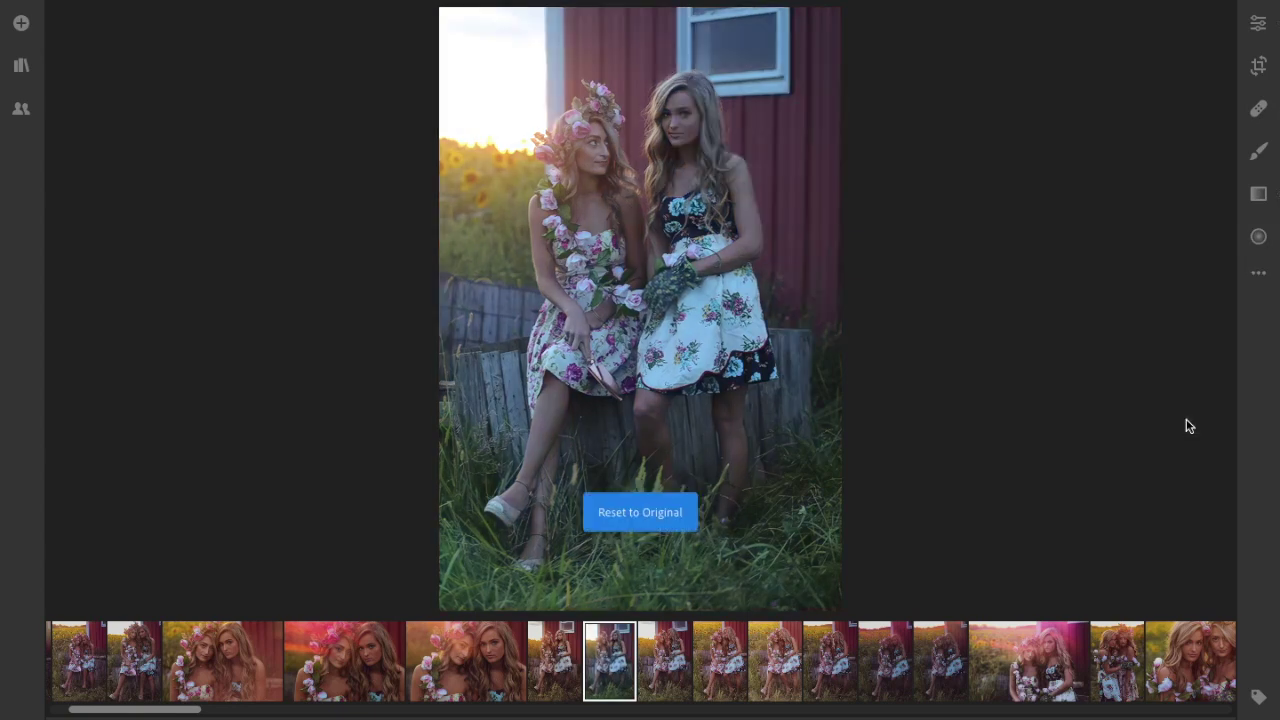
pyautogui.click(1258, 23)
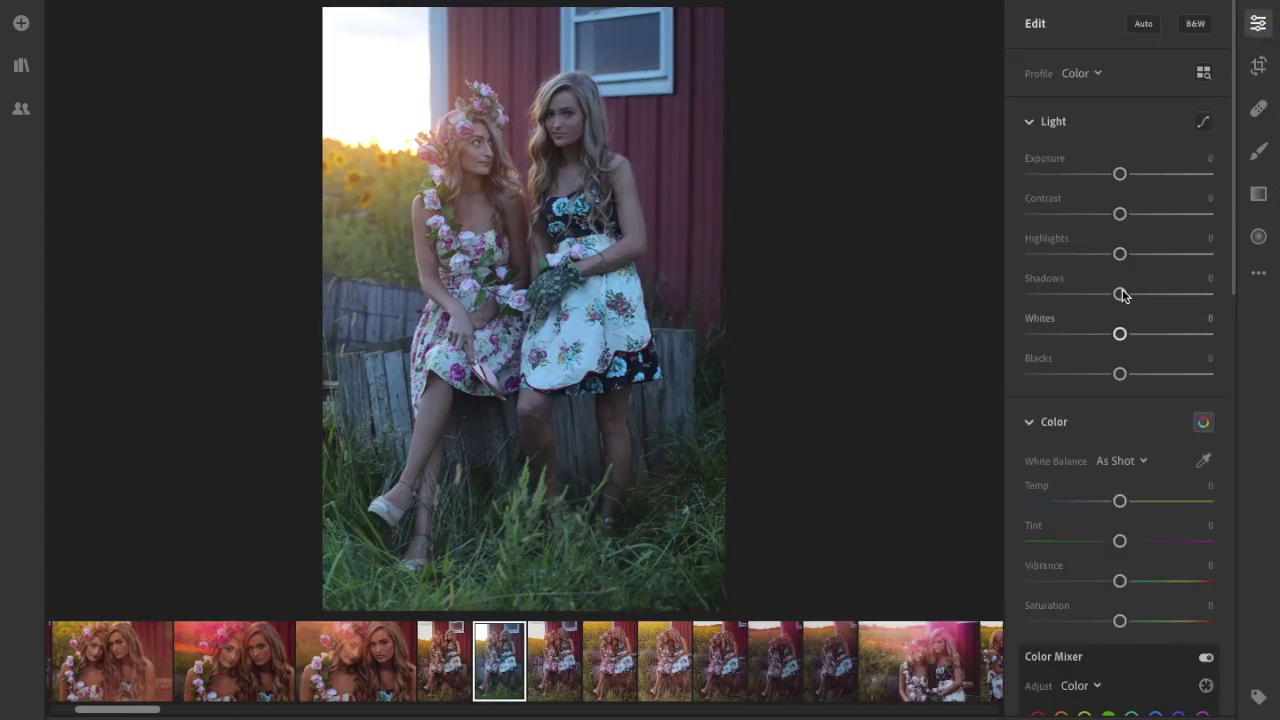
pyautogui.moveTo(1119, 174); pyautogui.dragTo(1127, 174)
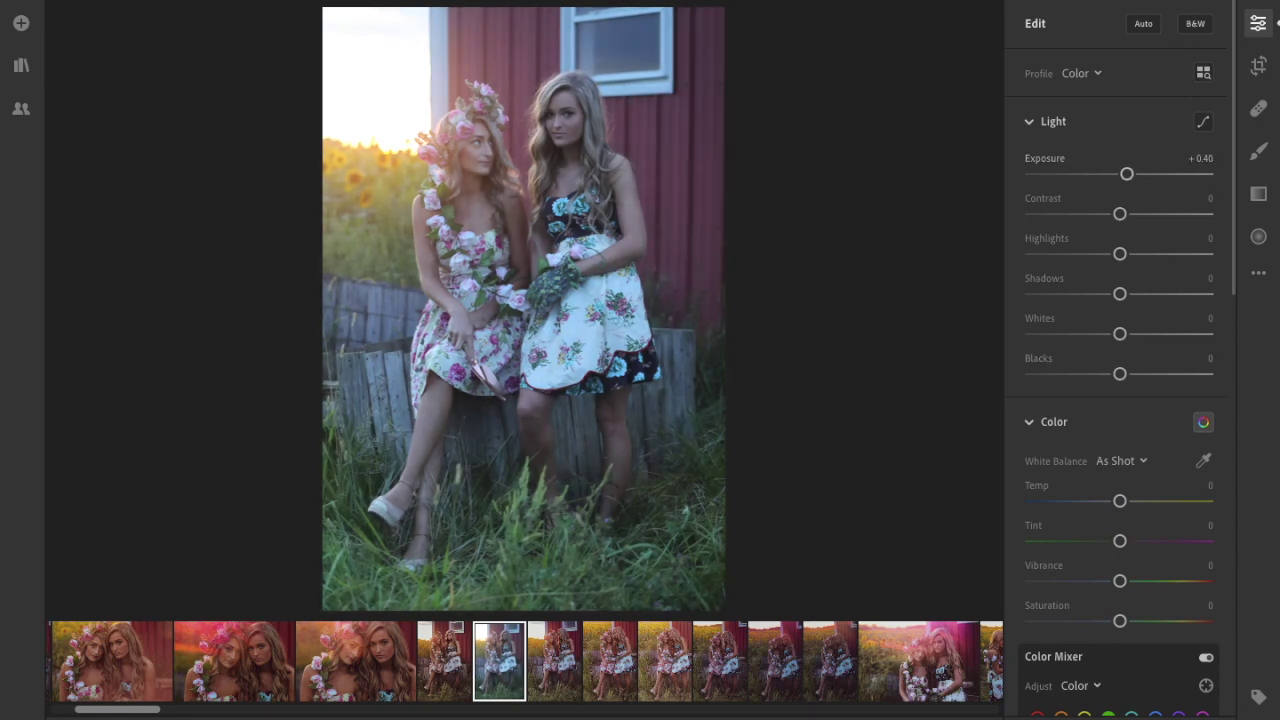
pyautogui.press('/')
pyautogui.moveTo(1119, 374); pyautogui.dragTo(1092, 374)
pyautogui.moveTo(1119, 220); pyautogui.dragTo(1128, 219)
# Add dehaze for punch and raise Sharpening to 139
pyautogui.scroll(-5, 1114, 357)
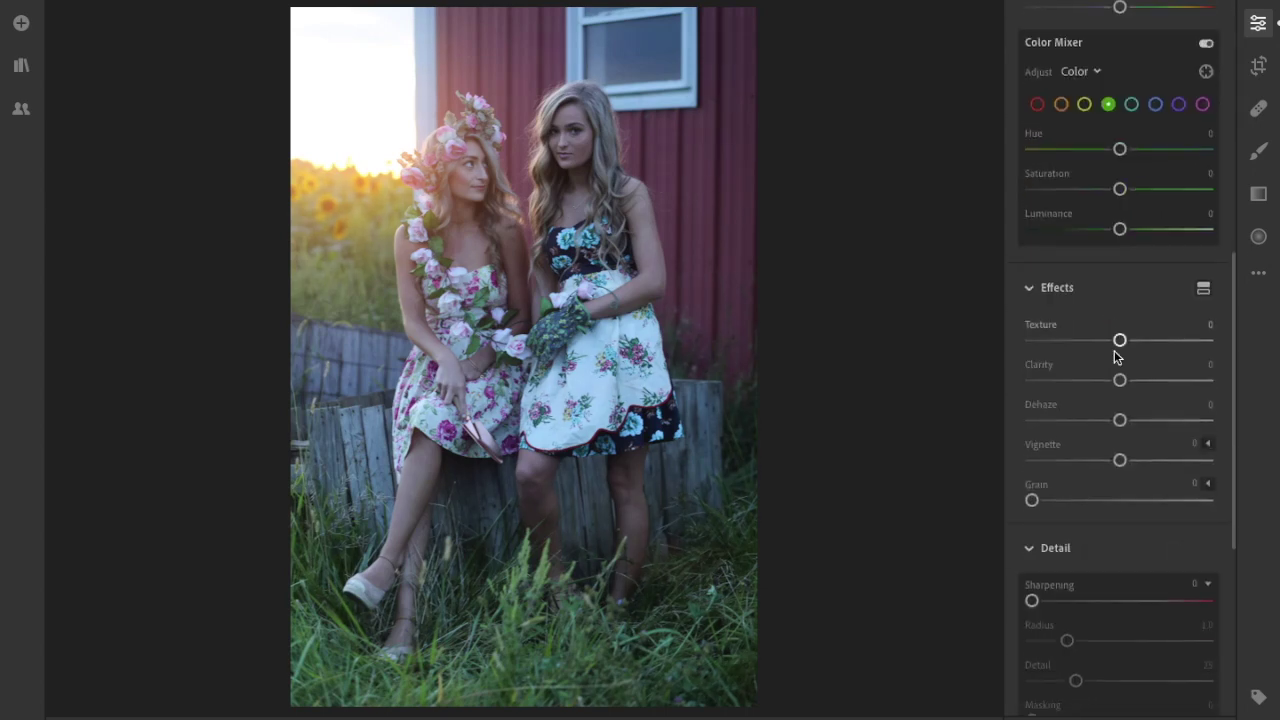
pyautogui.scroll(-2, 1117, 357)
pyautogui.moveTo(1119, 334); pyautogui.dragTo(1137, 334)
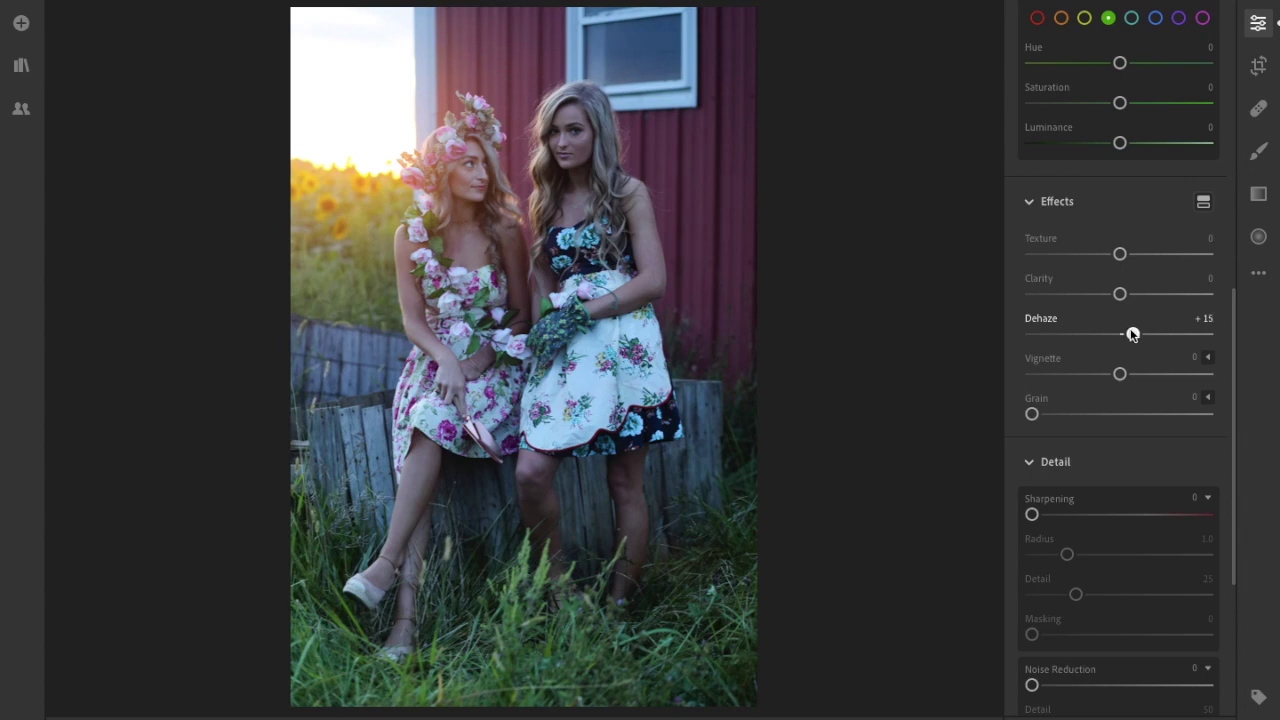
pyautogui.moveTo(1032, 514); pyautogui.dragTo(1197, 518)
# Shift Tint to +13, warm Temp to +12 and deepen Shadows to -31
pyautogui.scroll(-5, 1108, 584)
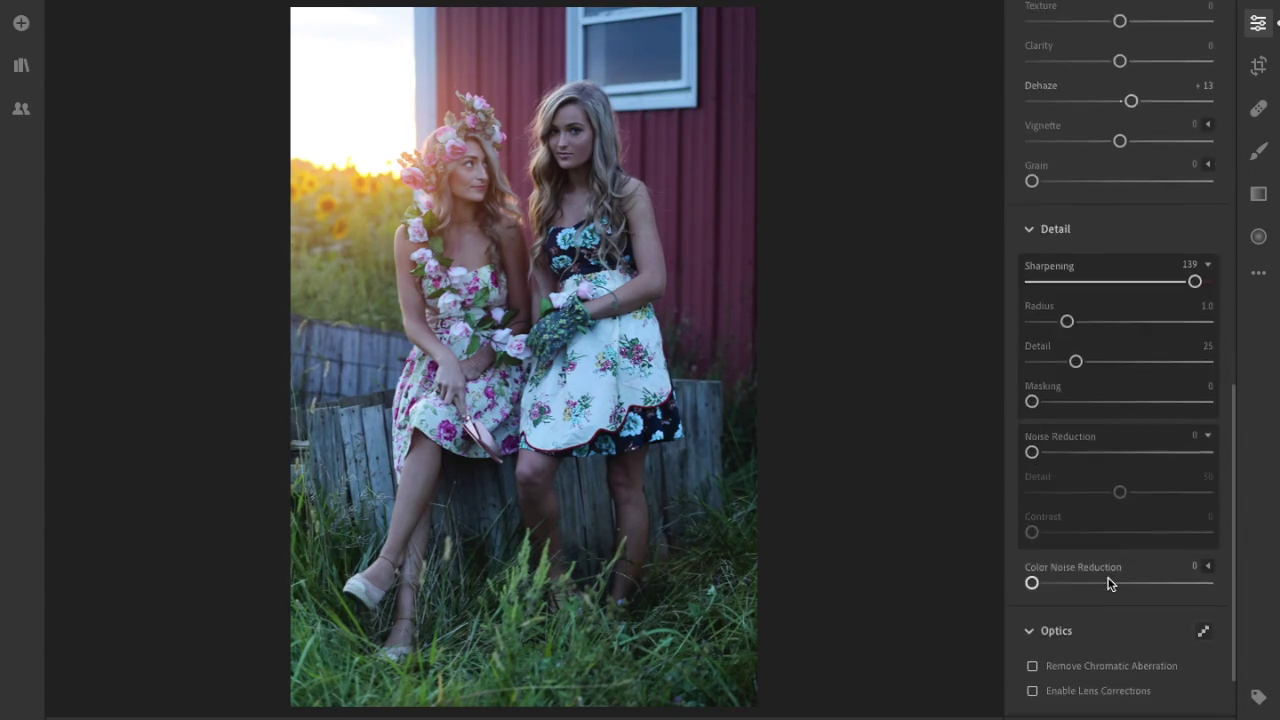
pyautogui.scroll(15, 1120, 343)
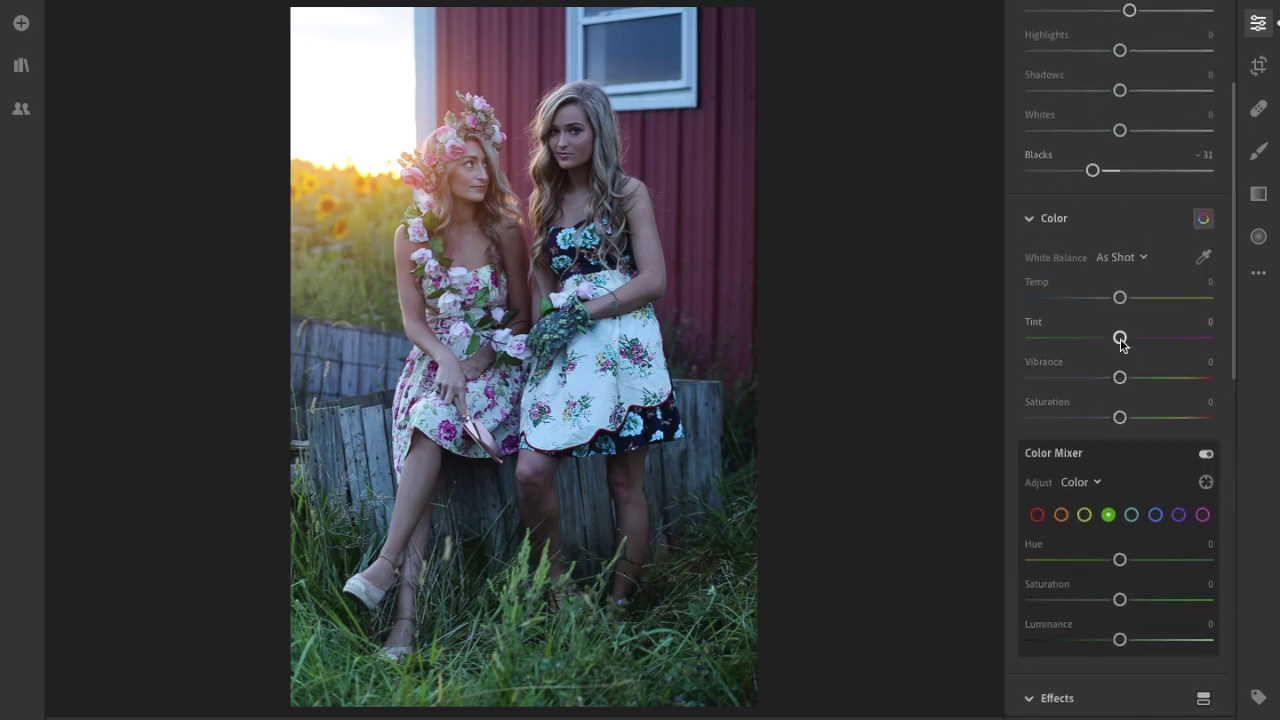
pyautogui.moveTo(1120, 341); pyautogui.dragTo(1131, 340)
pyautogui.moveTo(1121, 299); pyautogui.dragTo(1128, 301)
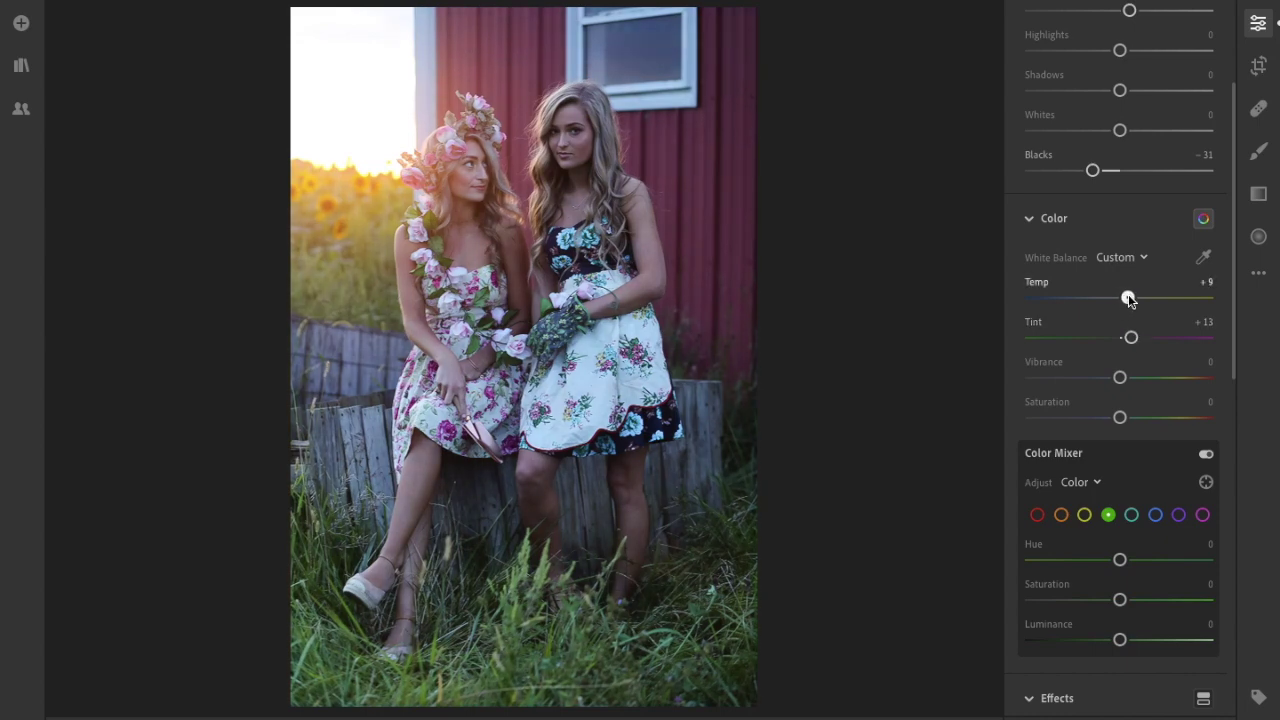
pyautogui.moveTo(1128, 301); pyautogui.dragTo(1131, 302)
pyautogui.scroll(5, 1131, 301)
pyautogui.moveTo(1119, 294); pyautogui.dragTo(1129, 258)
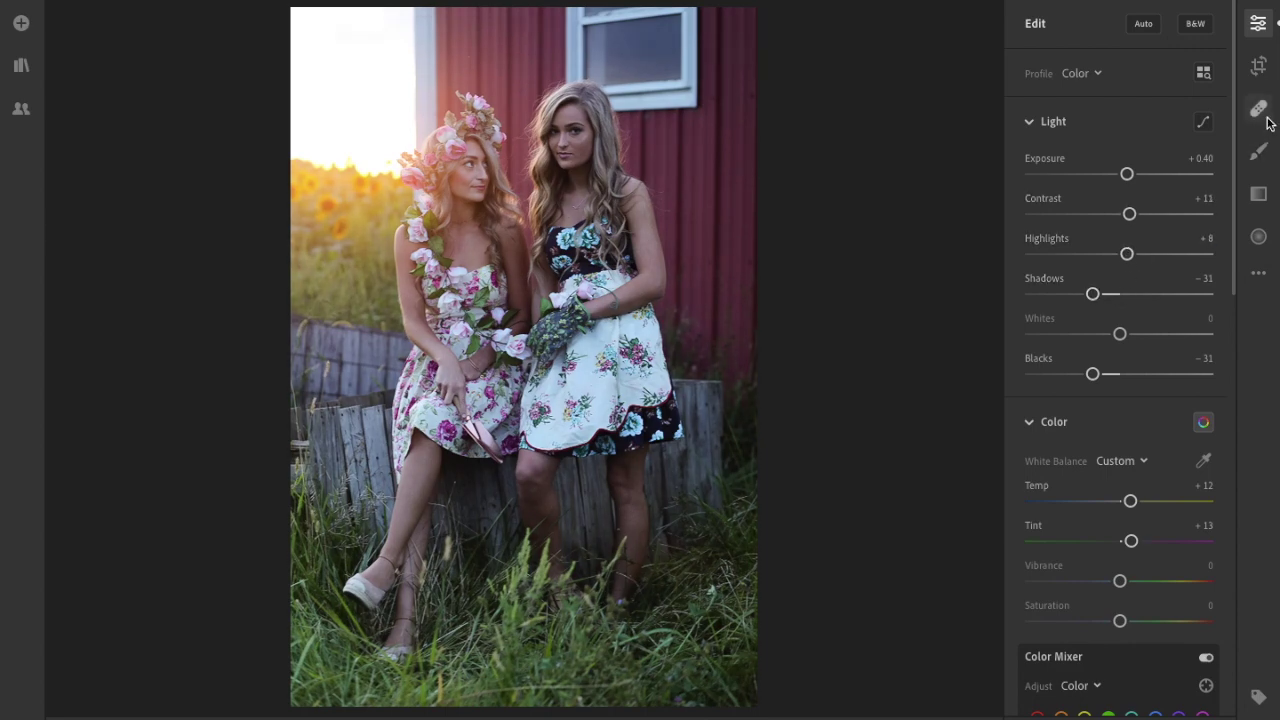
# Brush over the right woman's eyes and forehead, setting Highlights +29 and Exposure +1.40
pyautogui.click(1258, 150)
pyautogui.moveTo(563, 137)
pyautogui.mouseDown()
pyautogui.moveTo(575, 126)
pyautogui.moveTo(566, 110)
pyautogui.moveTo(553, 133)
pyautogui.moveTo(562, 195)
pyautogui.moveTo(554, 120)
pyautogui.moveTo(578, 100)
pyautogui.mouseUp()
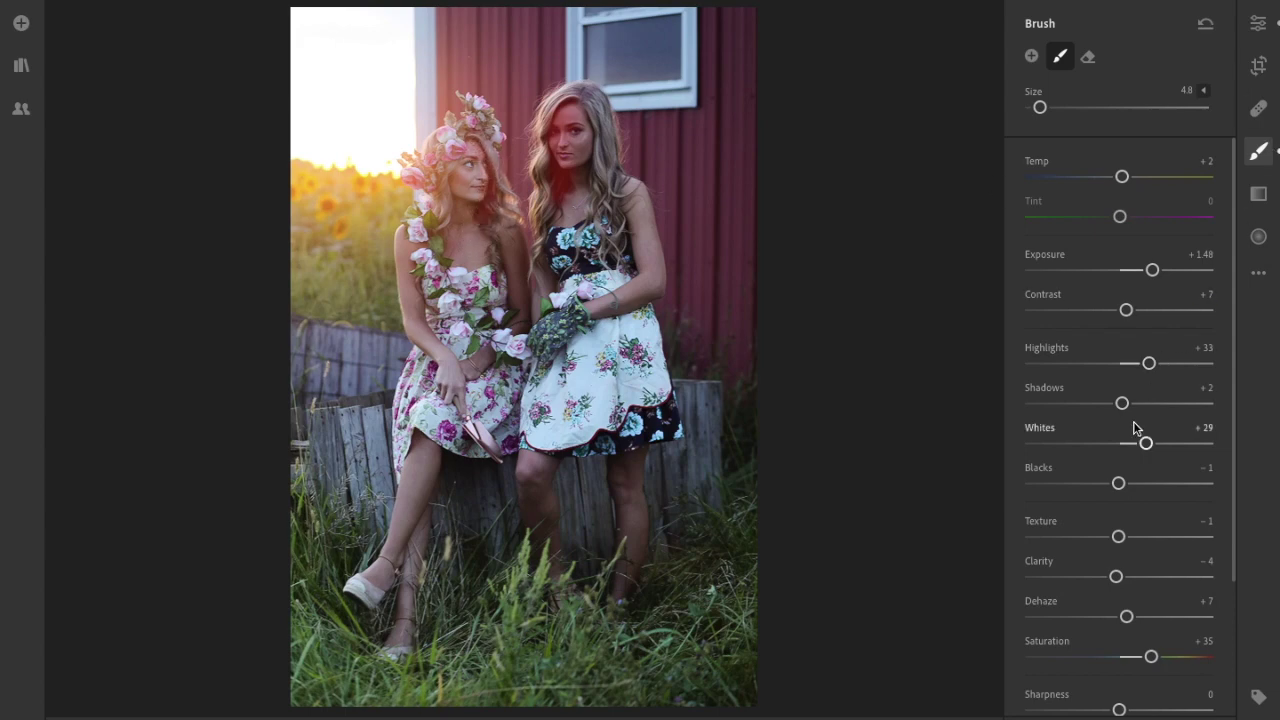
pyautogui.moveTo(1149, 364); pyautogui.dragTo(1145, 364)
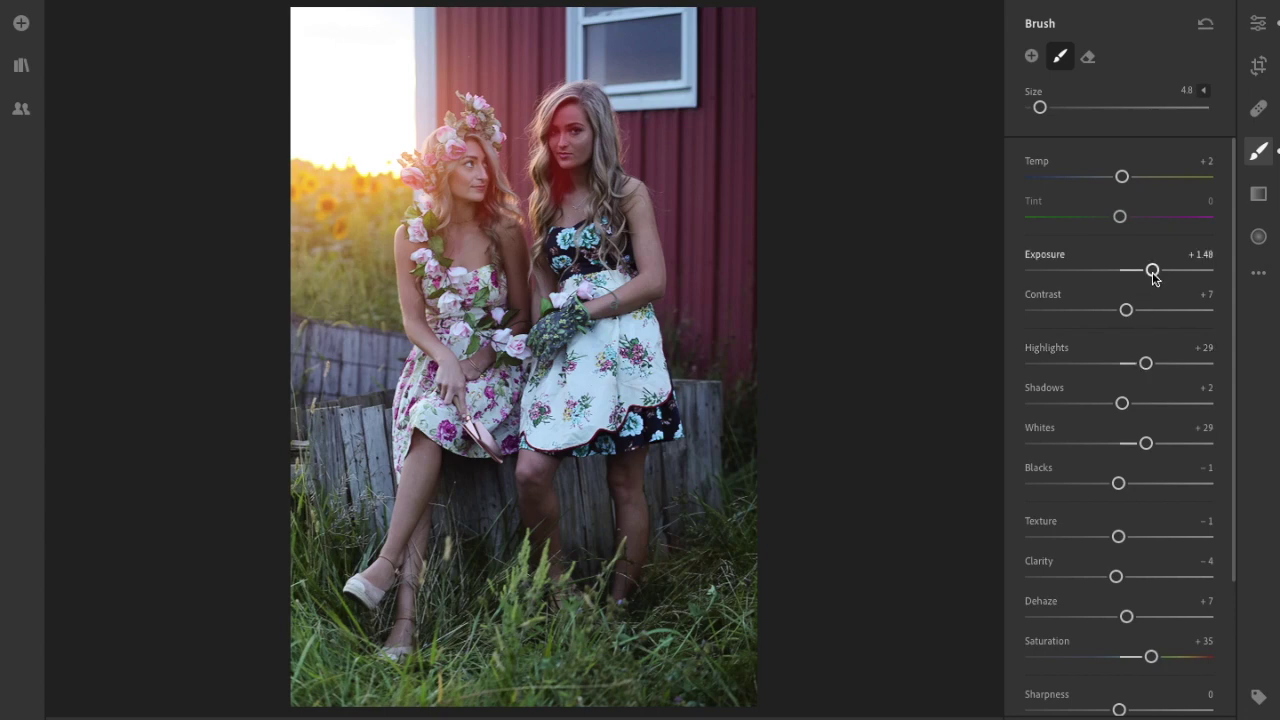
pyautogui.moveTo(1155, 272); pyautogui.dragTo(1151, 271)
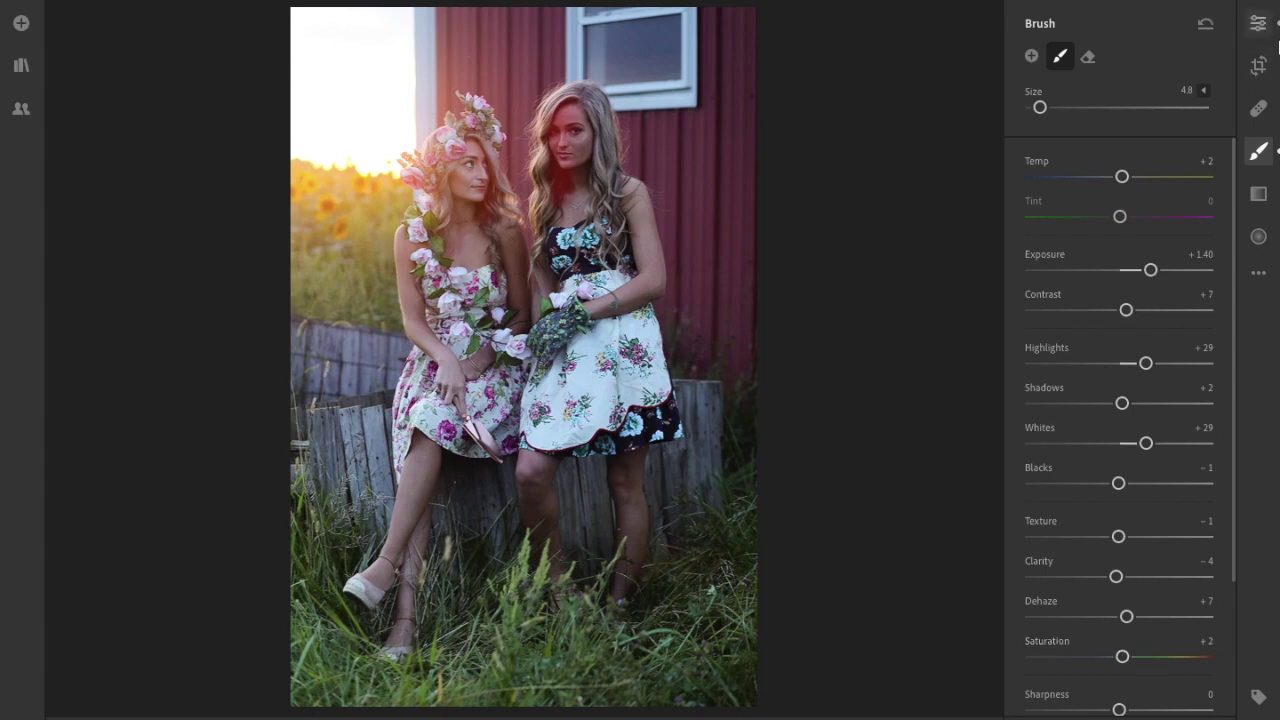
# Undo the brush's last saturation change and raise the photo's Whites to +15
pyautogui.click(1259, 23)
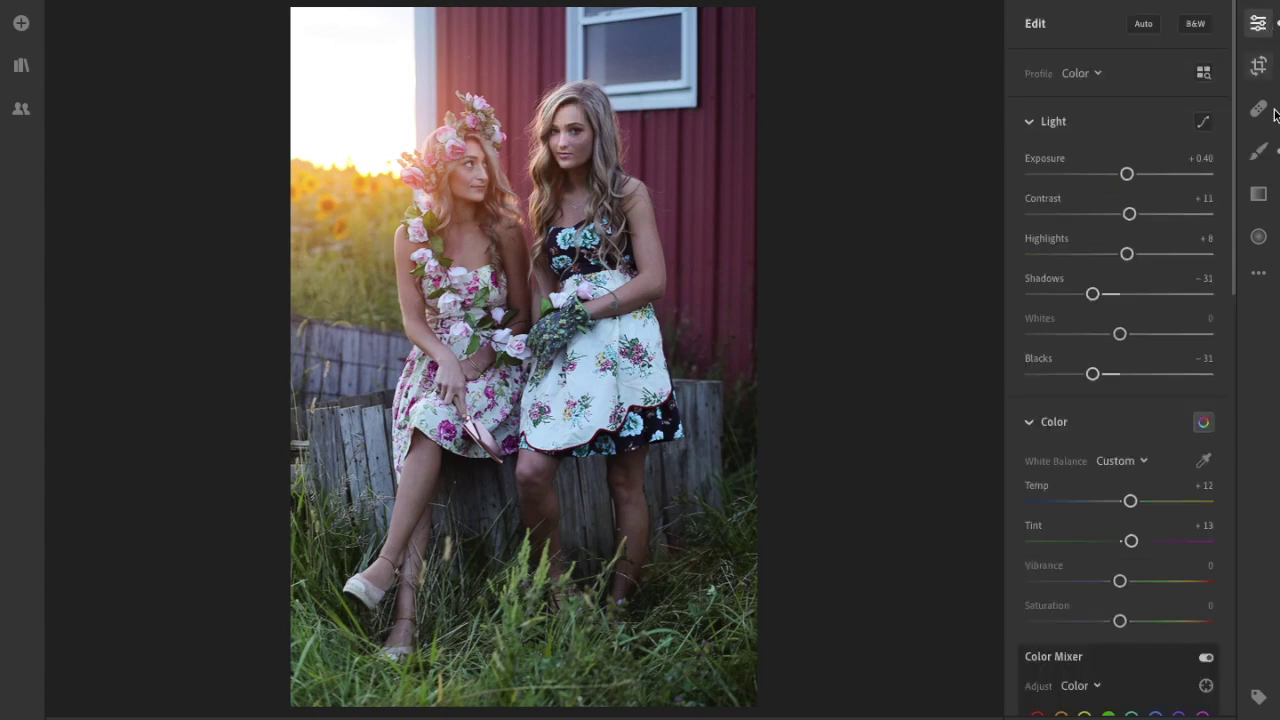
pyautogui.click(1259, 150)
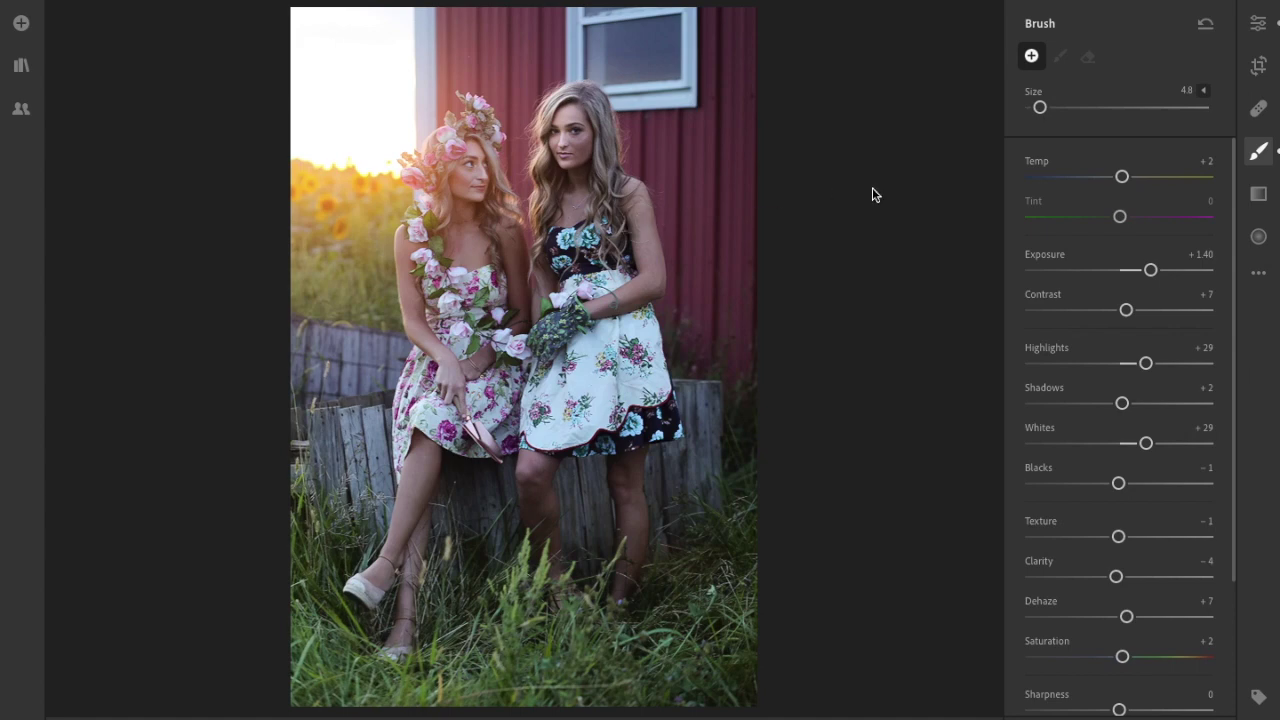
pyautogui.hotkey('ctrl', 'z')
pyautogui.hotkey('ctrl', 'z')
pyautogui.hotkey('ctrl', 'z')
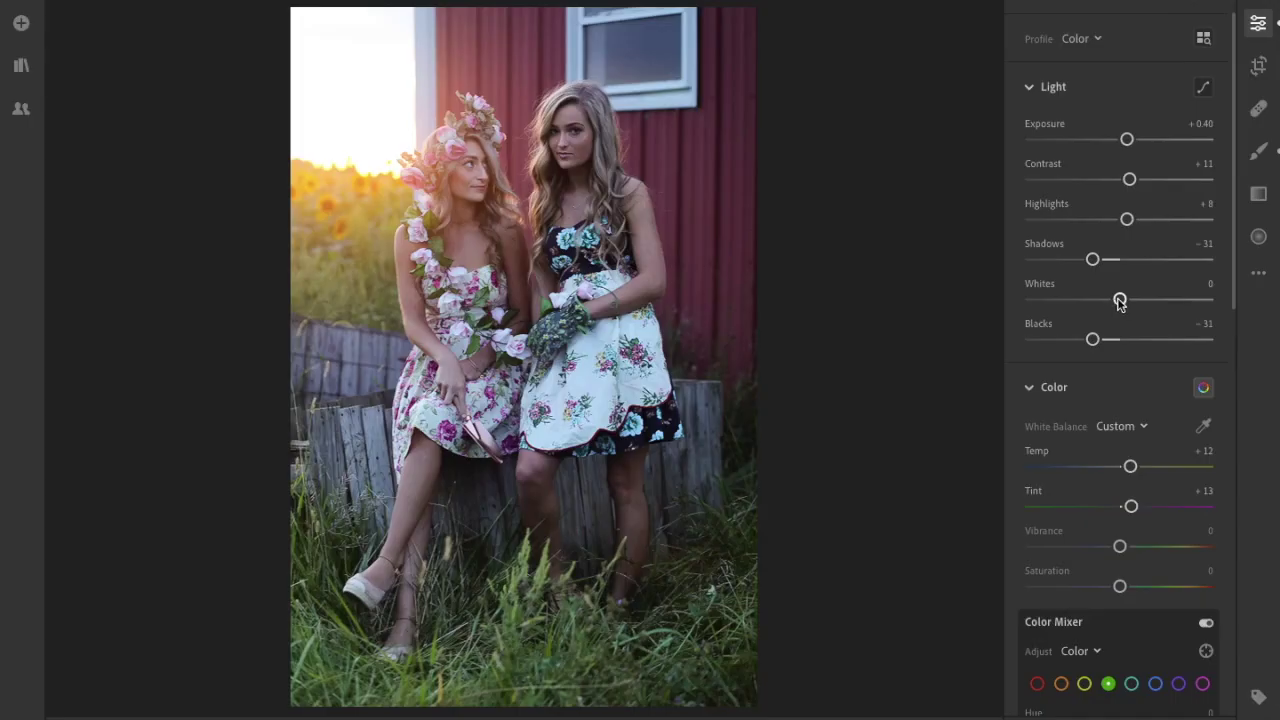
pyautogui.moveTo(1119, 299); pyautogui.dragTo(1133, 299)
# Raise Whites to +26 and warm the photo with Temp +26 and Tint +32
pyautogui.scroll(-5, 1143, 424)
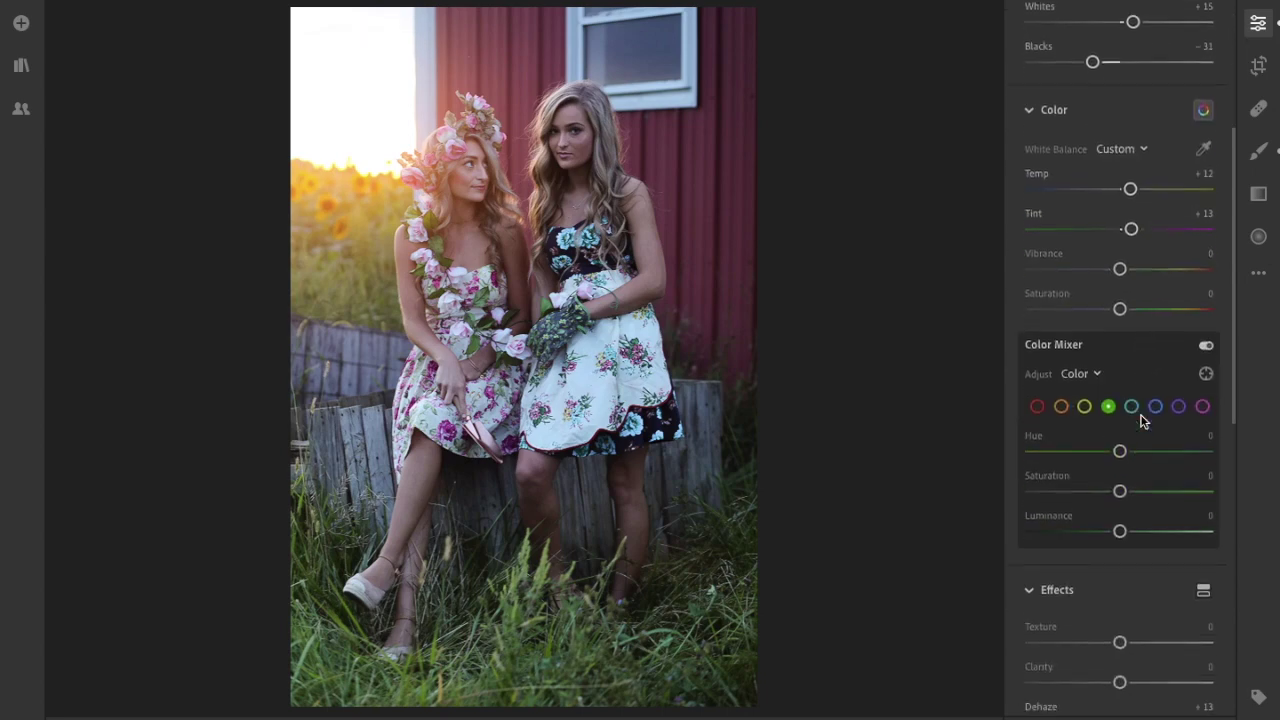
pyautogui.moveTo(1131, 189); pyautogui.dragTo(1151, 192)
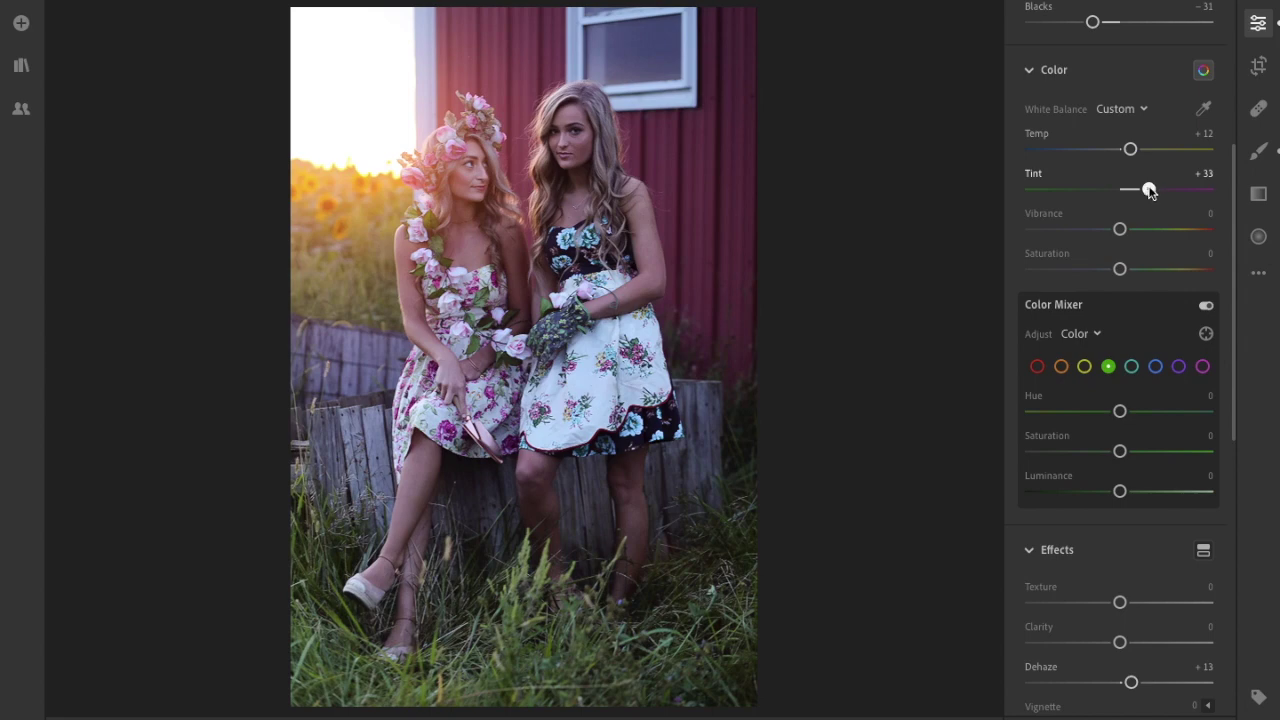
pyautogui.moveTo(1131, 150); pyautogui.dragTo(1145, 150)
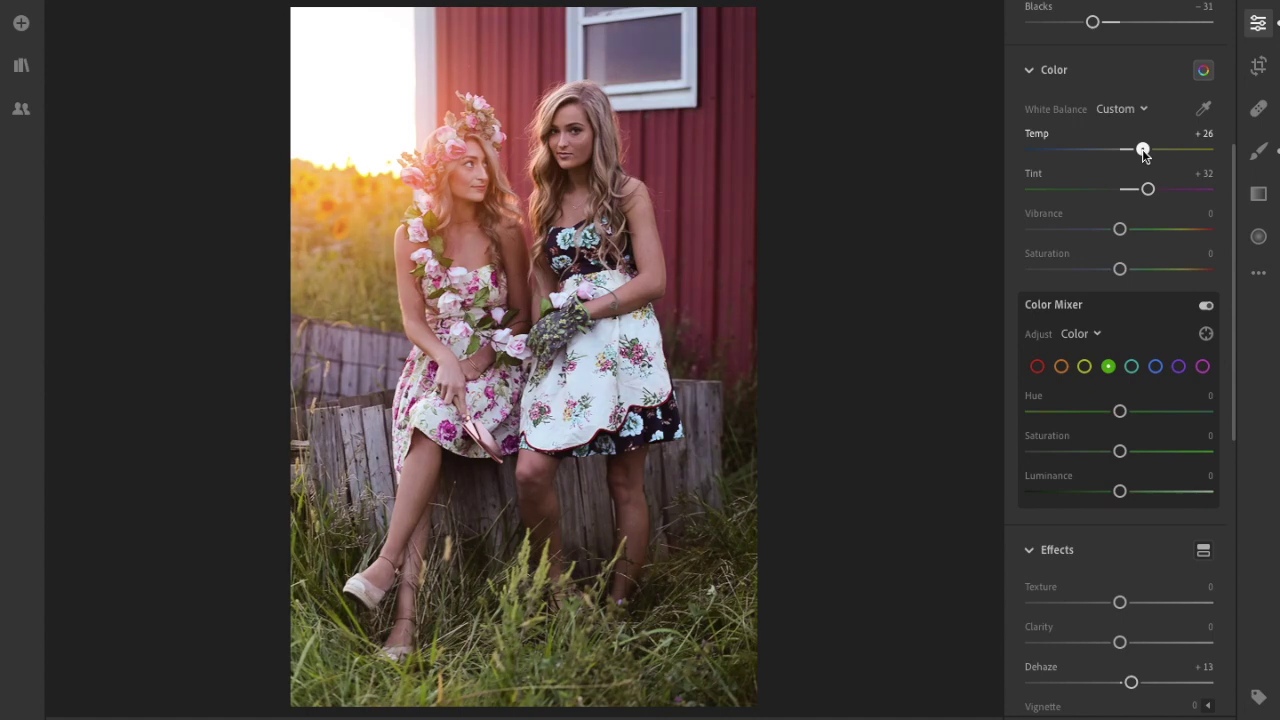
pyautogui.scroll(5, 1143, 152)
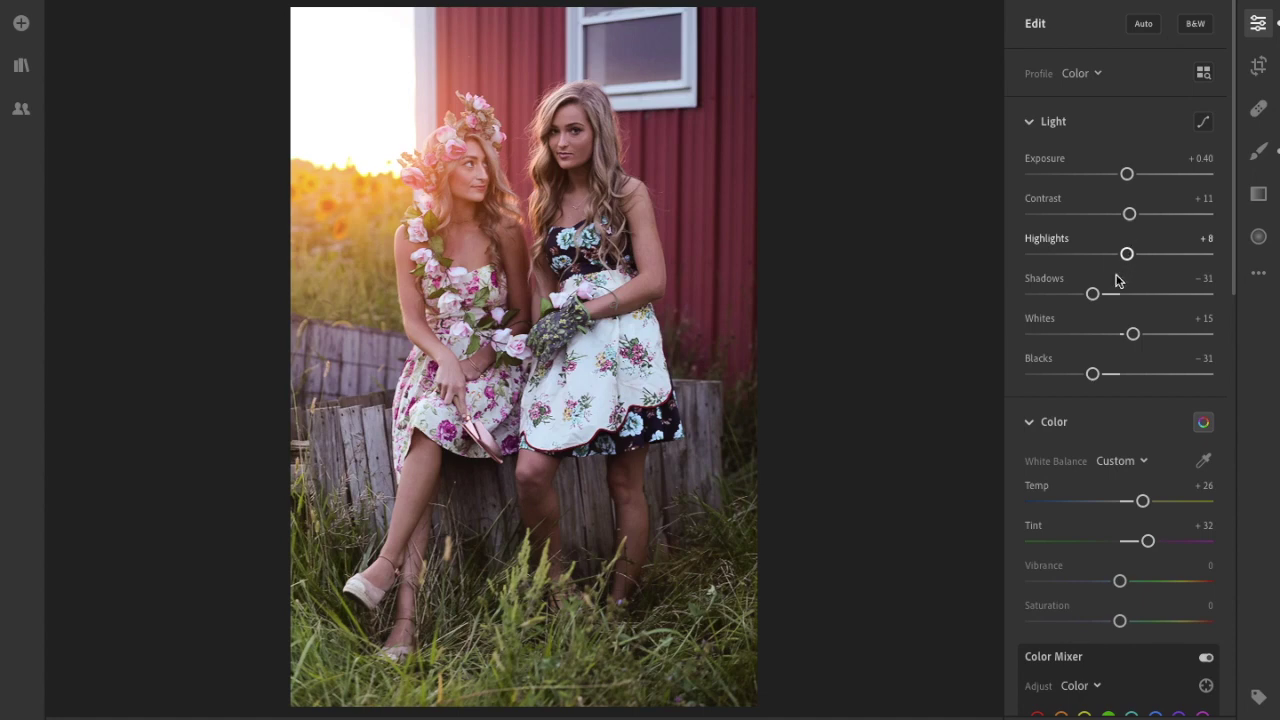
pyautogui.moveTo(1133, 340); pyautogui.dragTo(1145, 340)
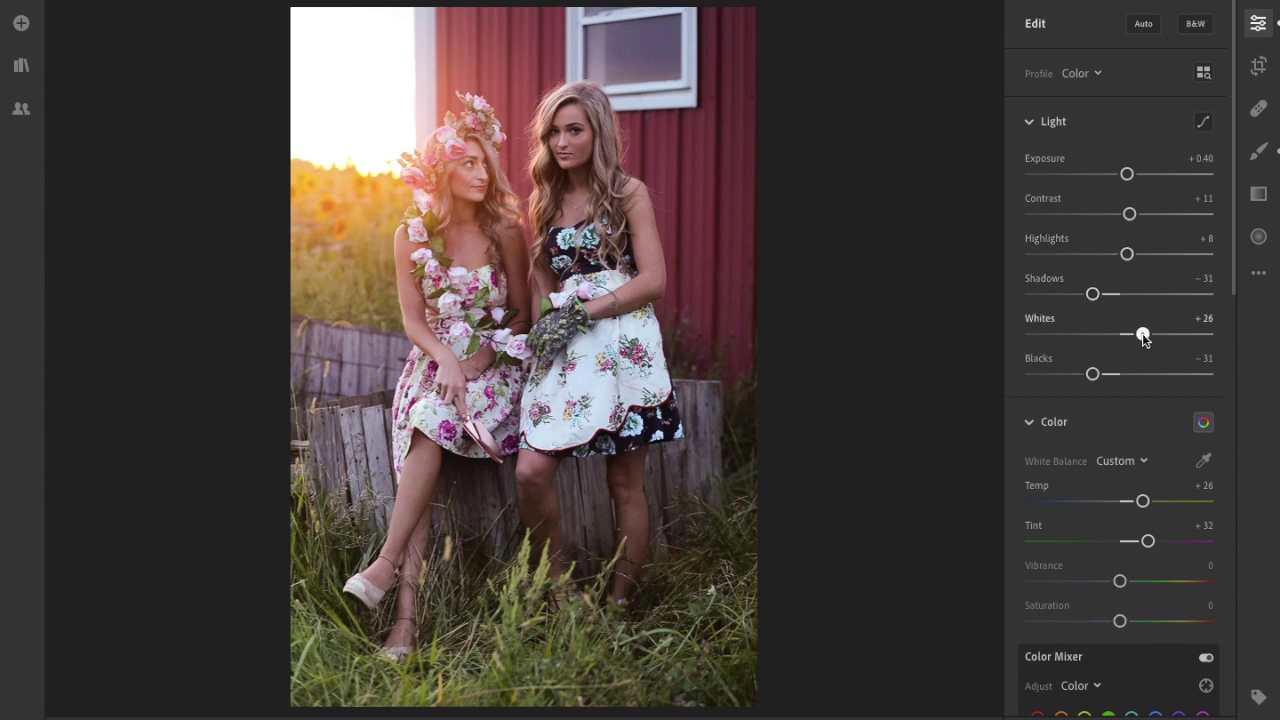
pyautogui.scroll(-10, 1148, 406)
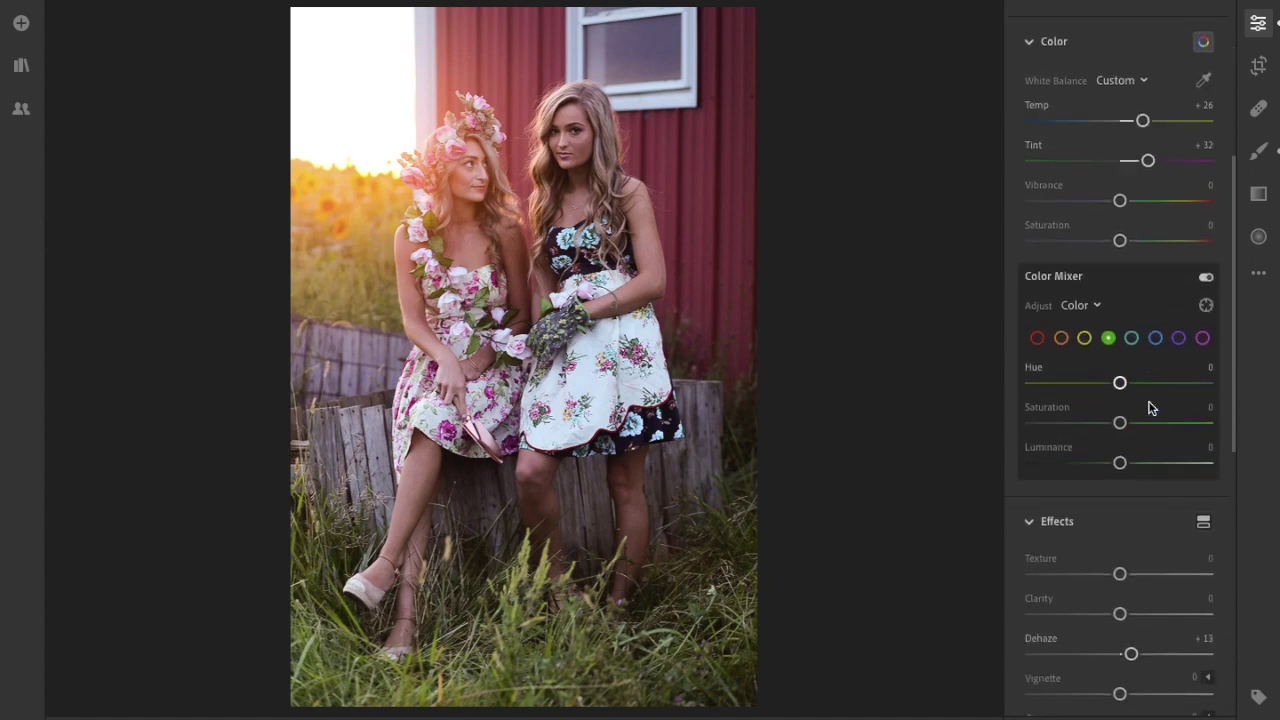
pyautogui.click(1037, 184)
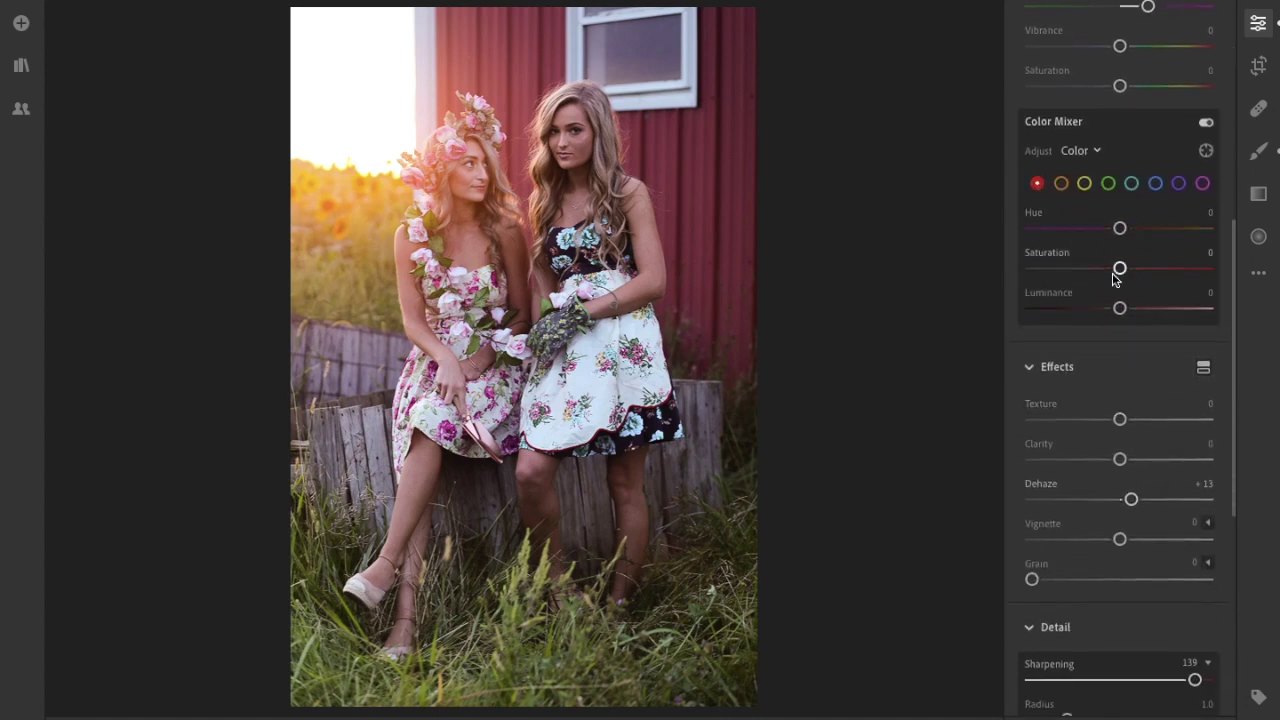
# In Color Mixer, boost red, yellow (+46) and aqua (+37) saturation and mute the greens
pyautogui.moveTo(1120, 270); pyautogui.dragTo(1160, 271)
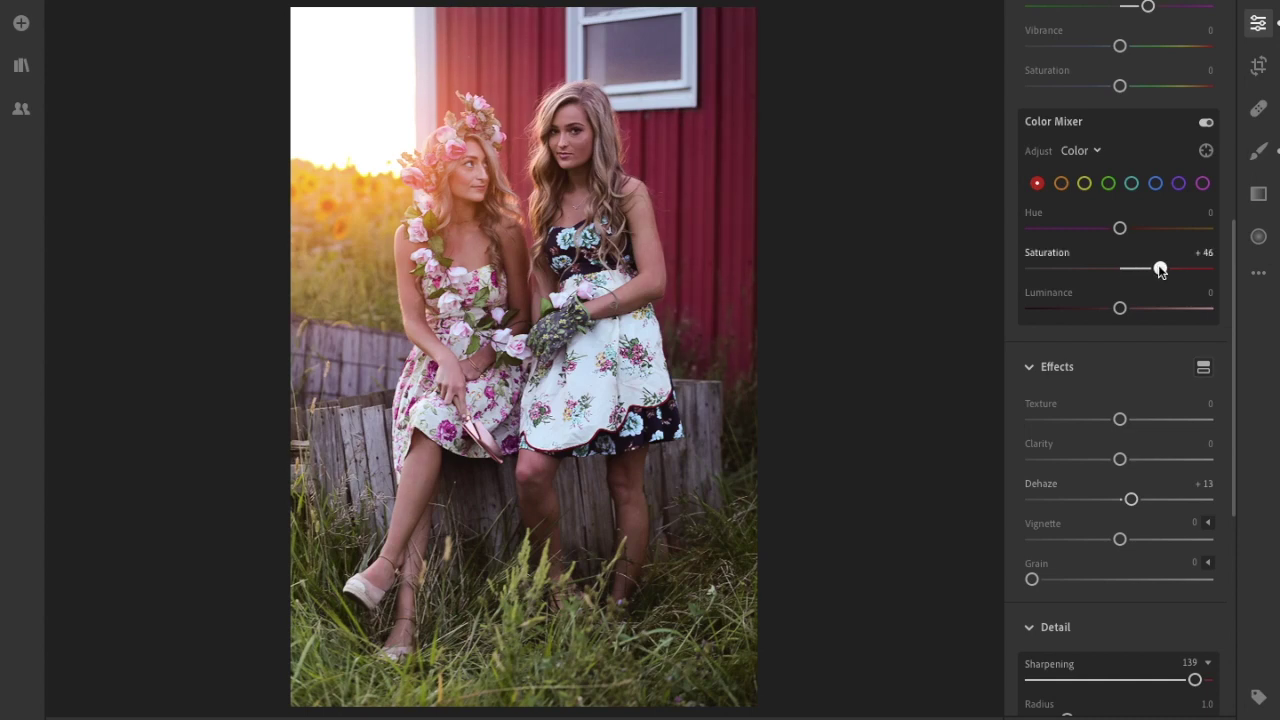
pyautogui.click(1109, 185)
pyautogui.moveTo(1119, 270); pyautogui.dragTo(1093, 269)
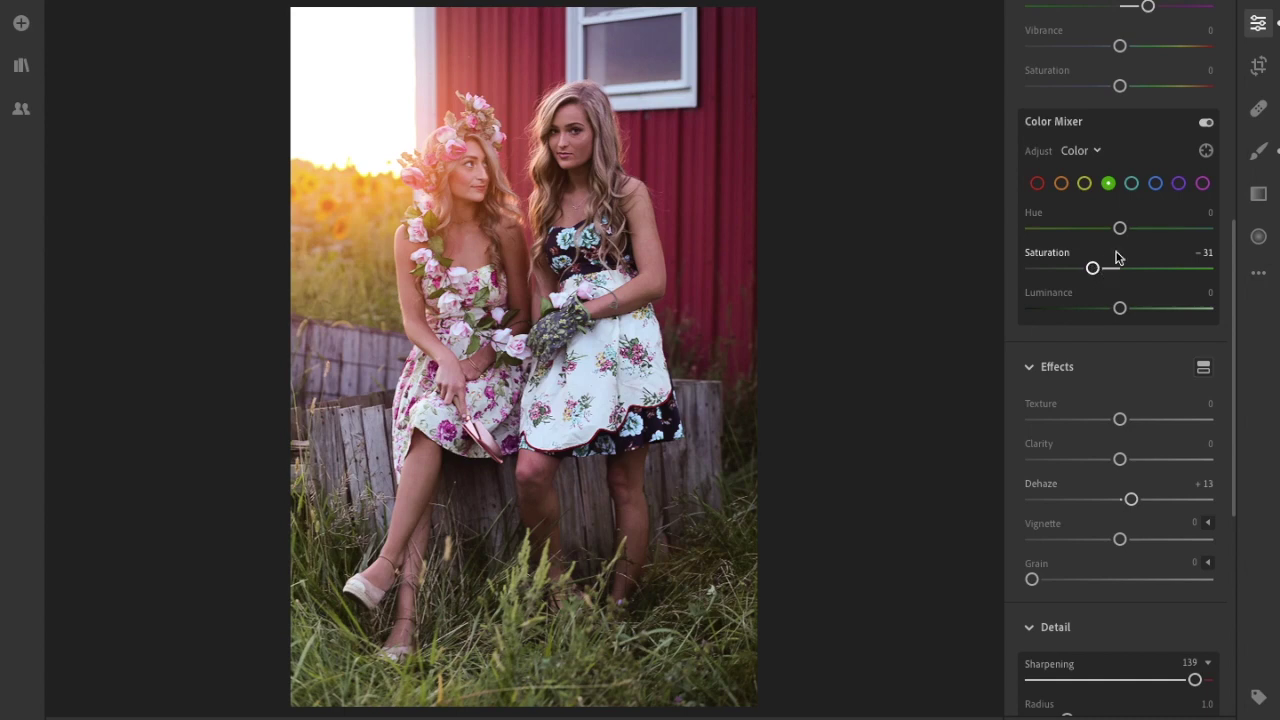
pyautogui.click(1084, 184)
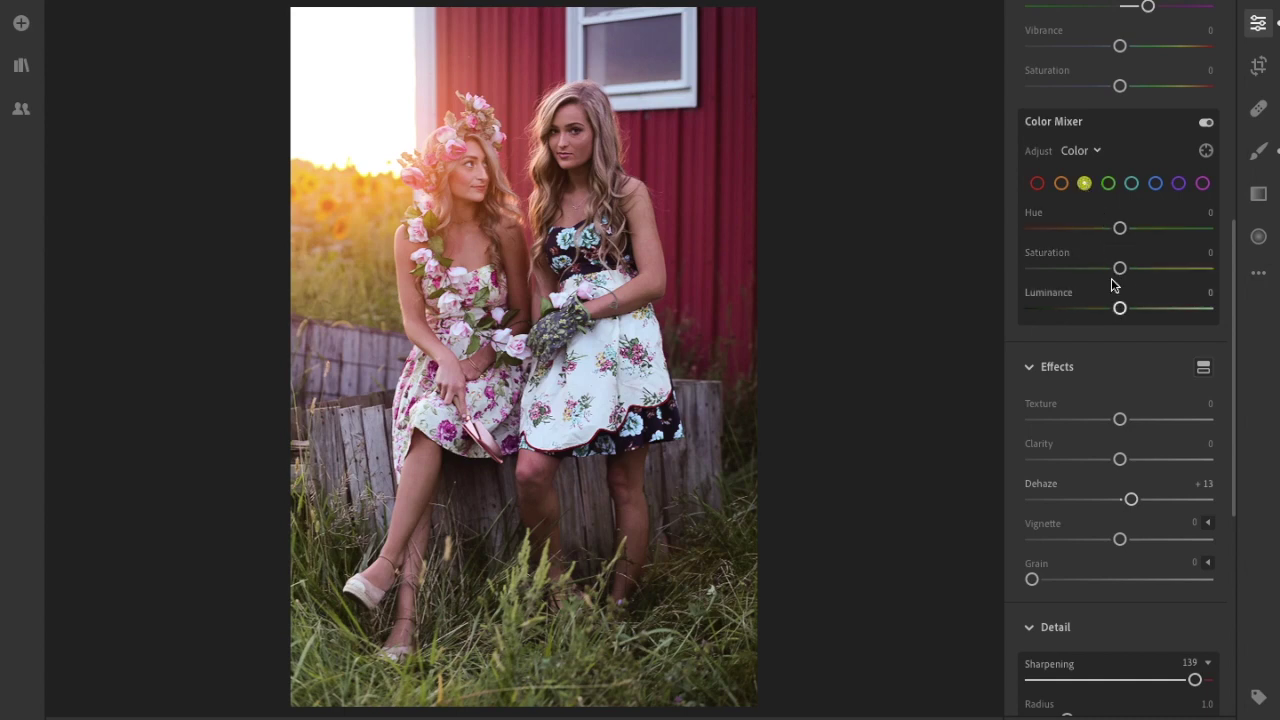
pyautogui.moveTo(1120, 273); pyautogui.dragTo(1160, 271)
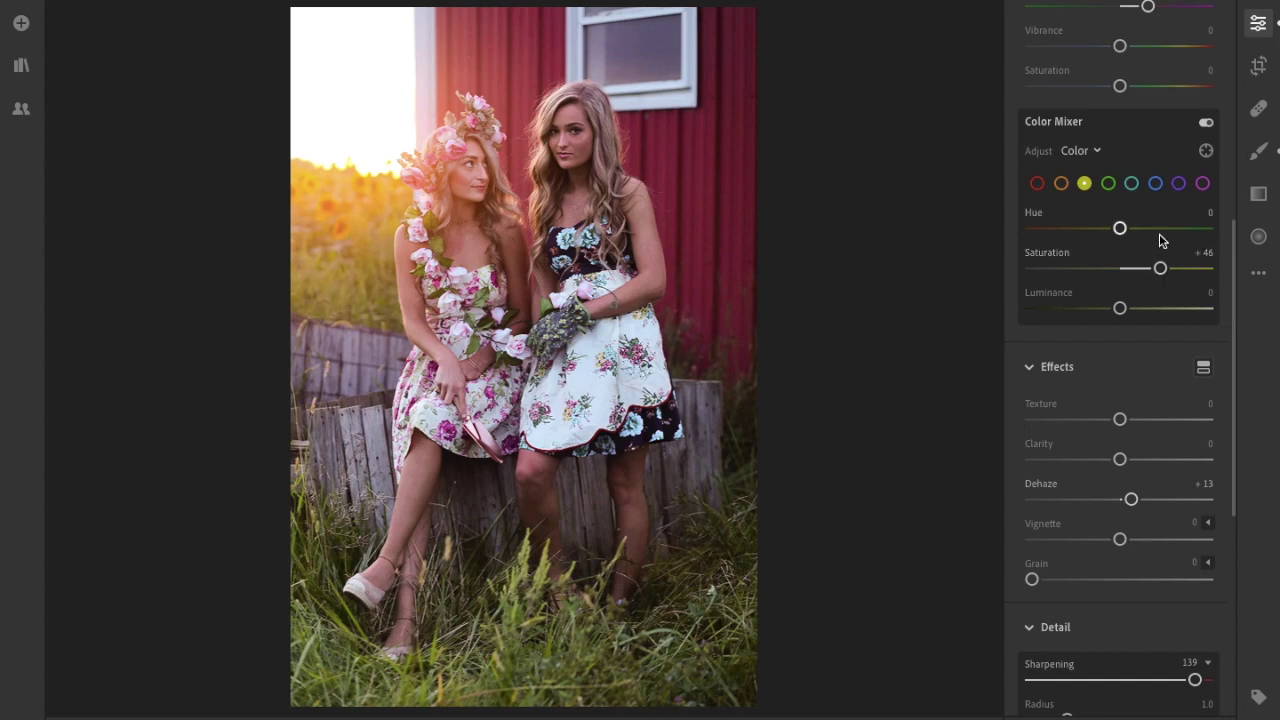
pyautogui.click(1131, 184)
pyautogui.moveTo(1119, 270); pyautogui.dragTo(1151, 270)
# Lower overall Saturation to -8 and raise Vibrance to +17
pyautogui.scroll(2, 1153, 275)
pyautogui.scroll(1, 1153, 275)
pyautogui.moveTo(1120, 340); pyautogui.dragTo(1114, 340)
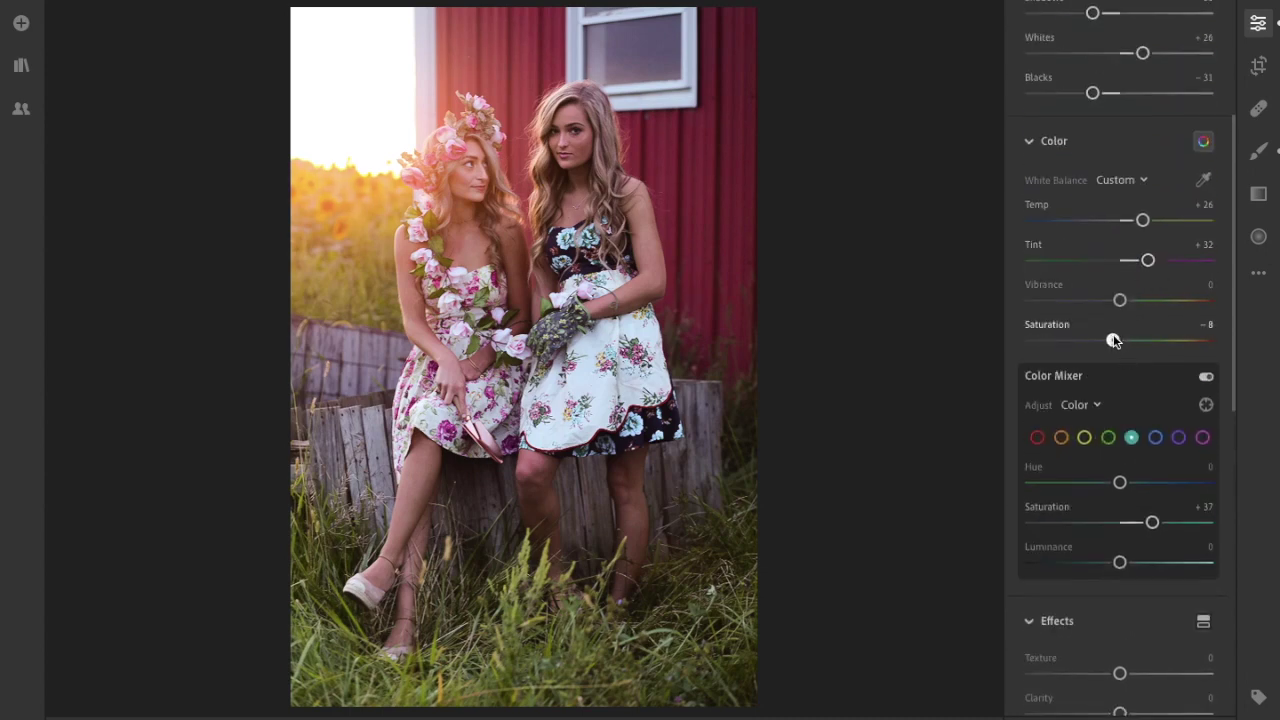
pyautogui.moveTo(1122, 301); pyautogui.dragTo(1151, 302)
# Set Noise Reduction to 37 and toggle before/after to show the unedited original
pyautogui.scroll(-7, 1131, 449)
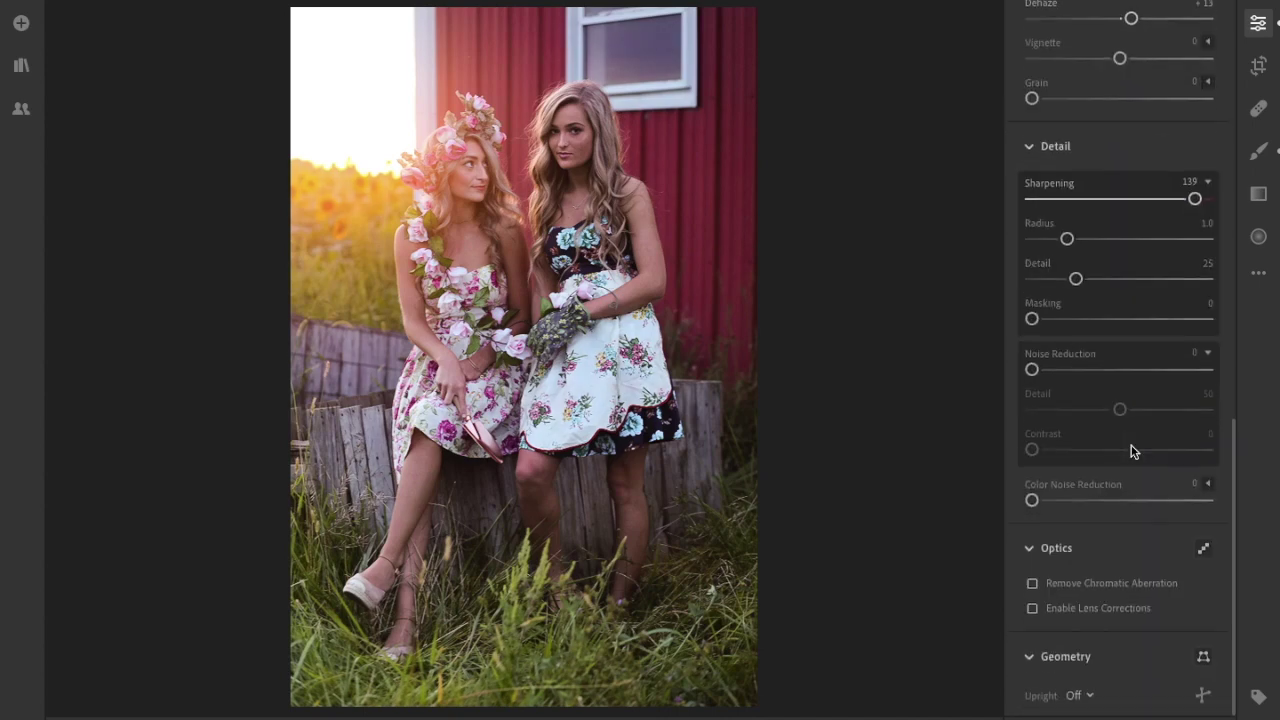
pyautogui.moveTo(1032, 371); pyautogui.dragTo(1097, 369)
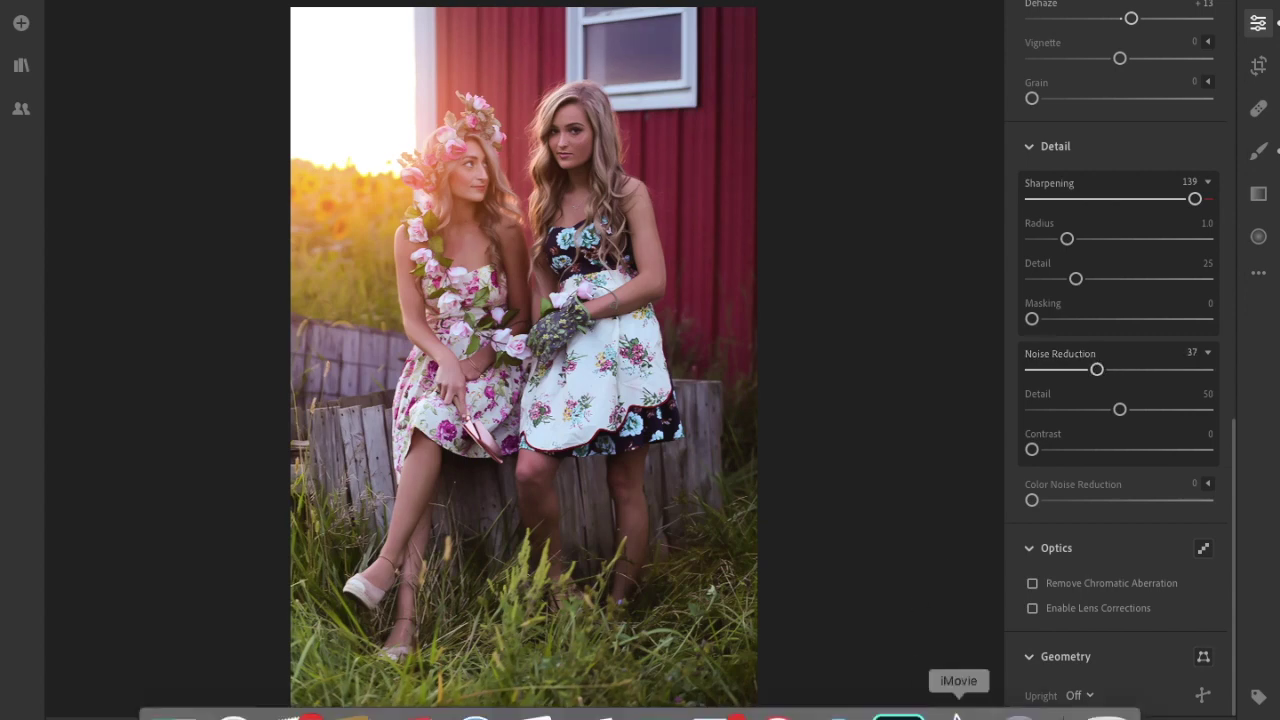
pyautogui.press('\\')
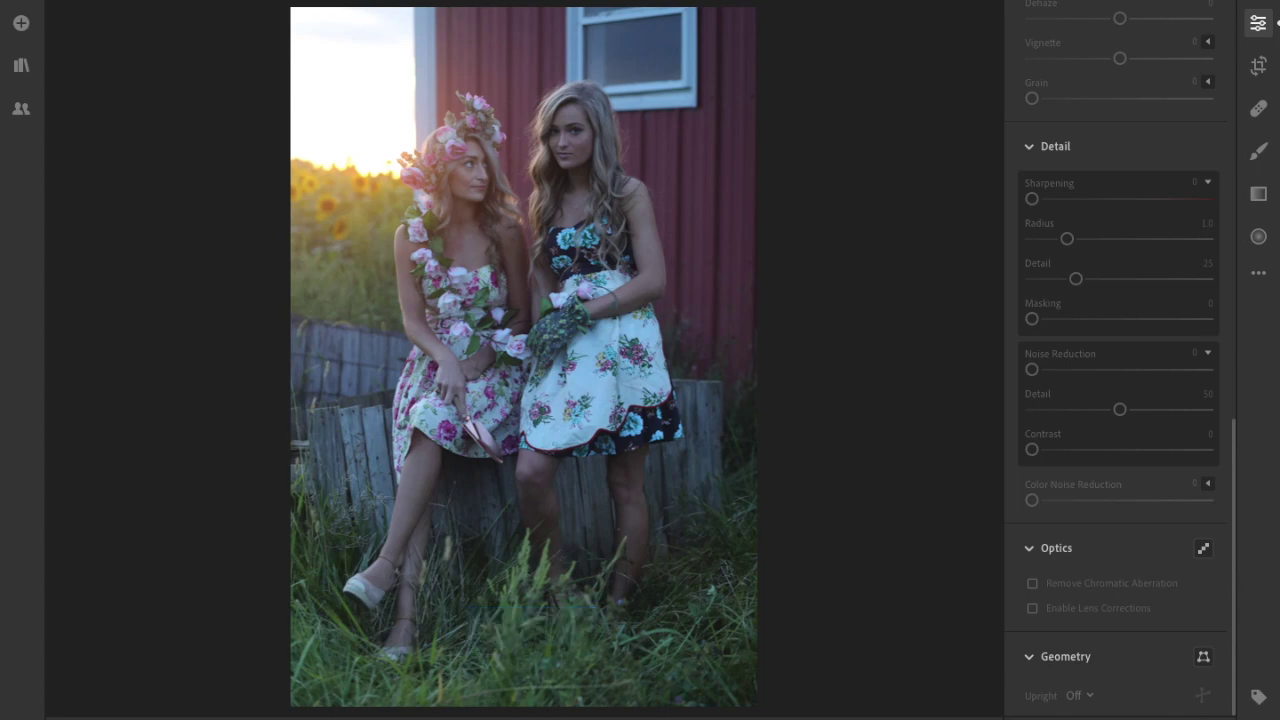
pyautogui.press('\\')
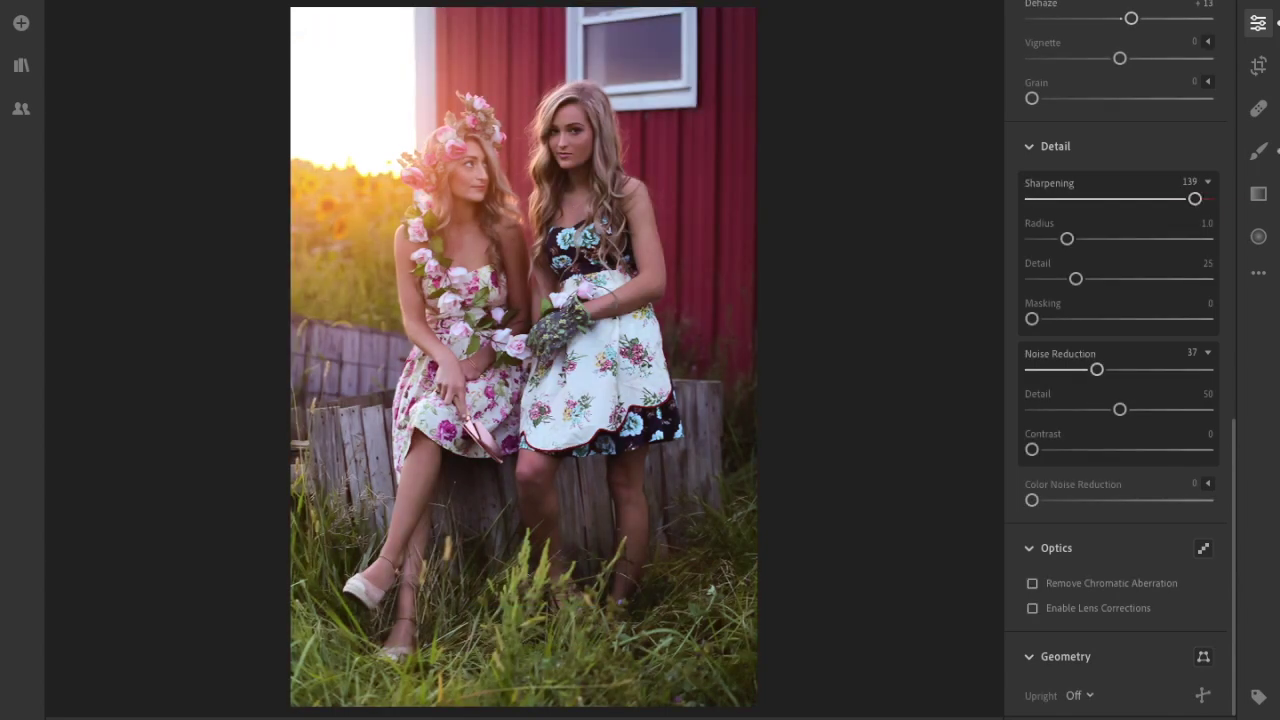
pyautogui.press('\\')
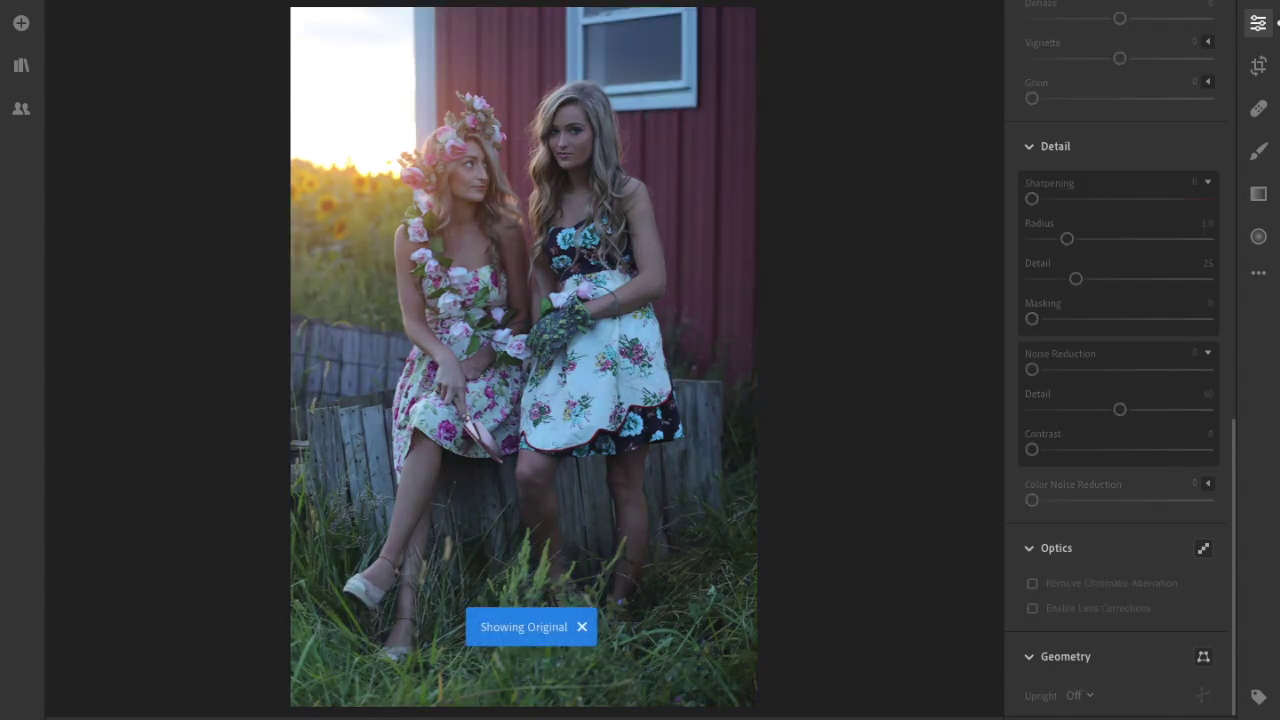
# Switch to the darker, warmer Modern 09 version of the barn photo from the filmstrip
pyautogui.hotkey('shift', '/')
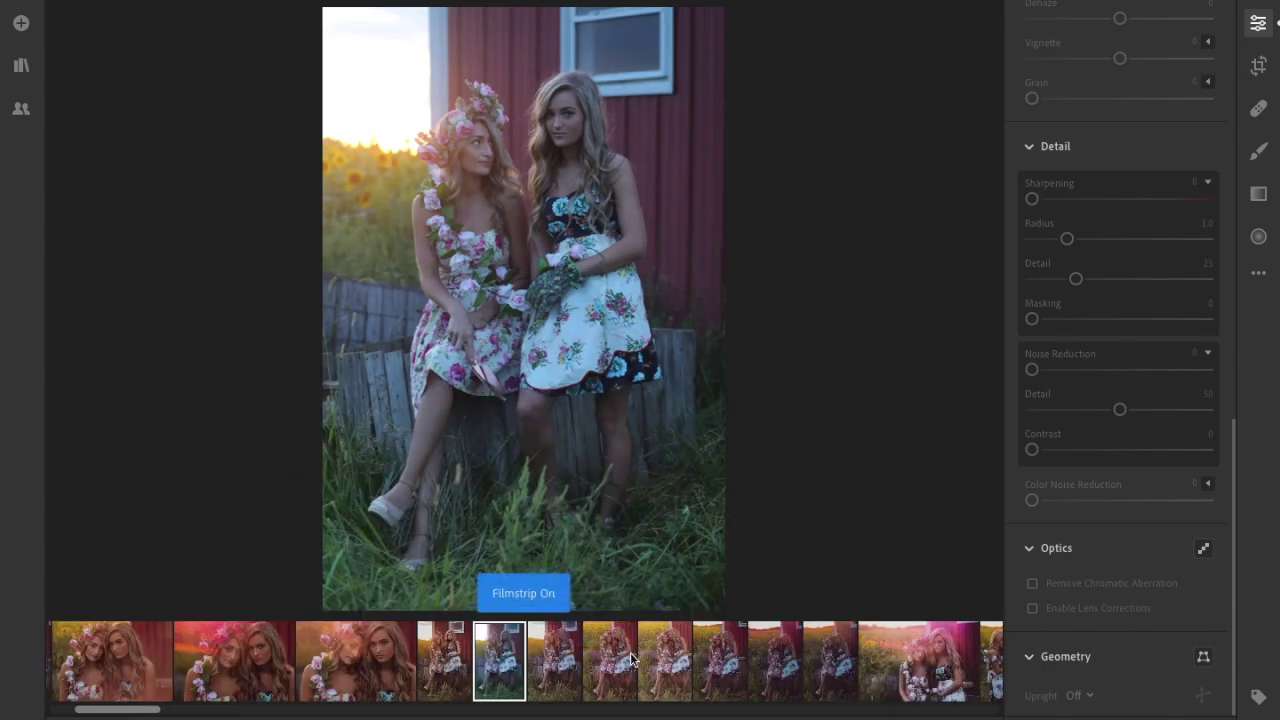
pyautogui.click(552, 665)
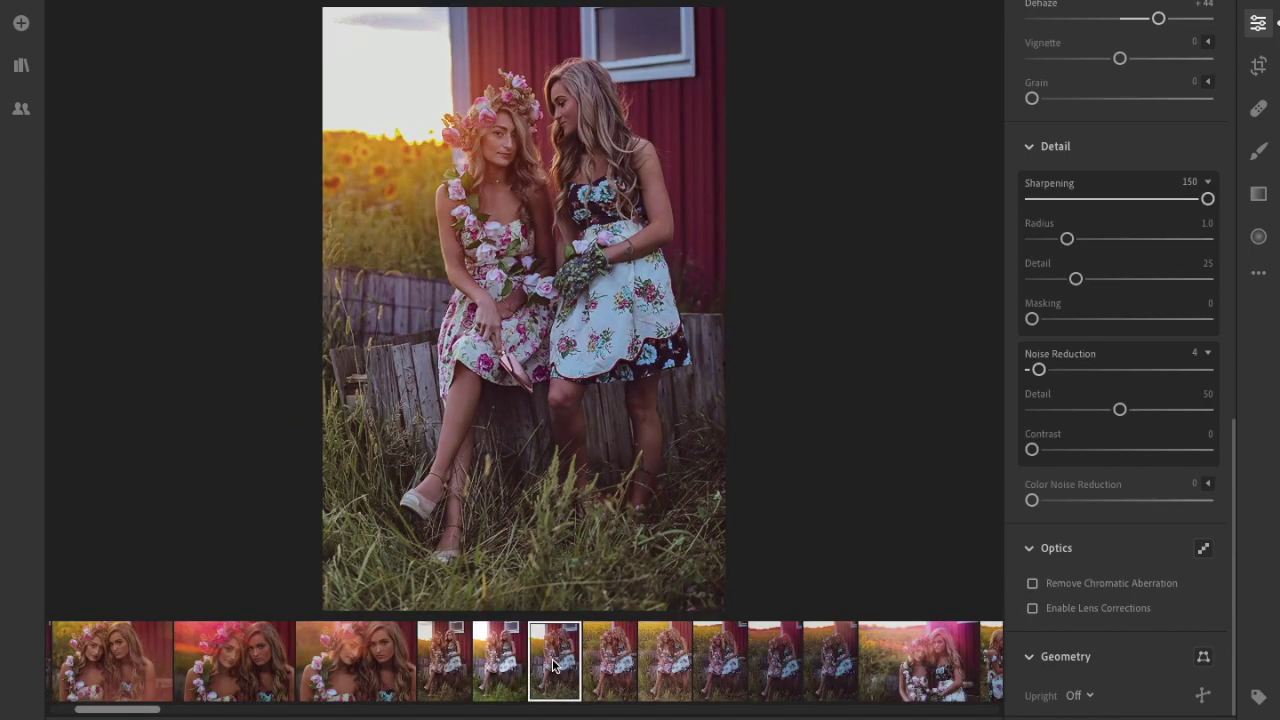
pyautogui.click(452, 660)
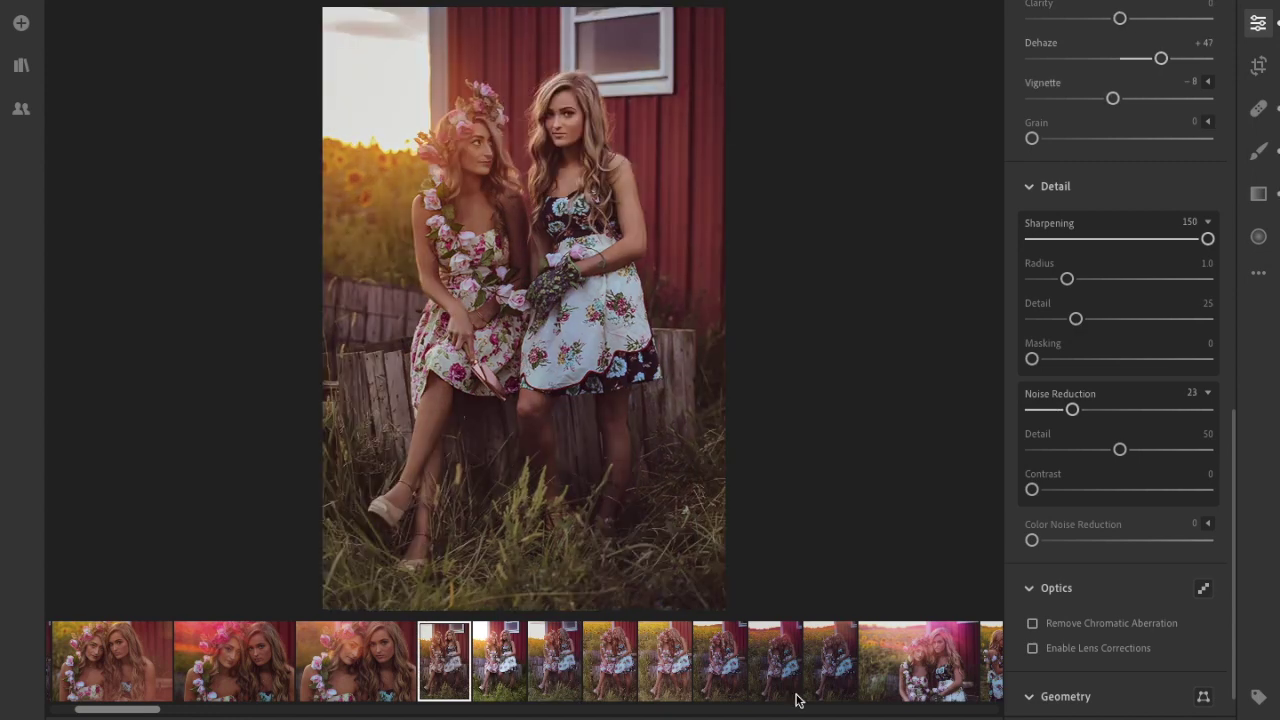
pyautogui.press('/')
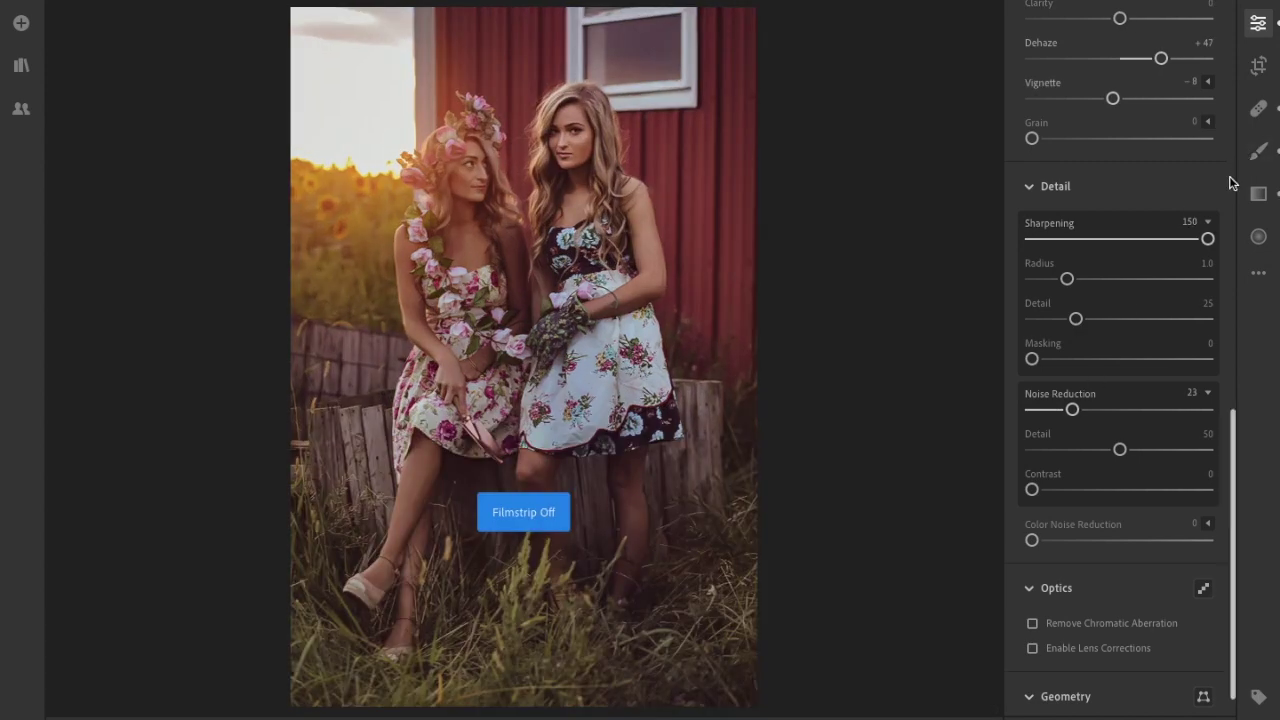
pyautogui.scroll(5, 1157, 209)
pyautogui.scroll(4, 1118, 134)
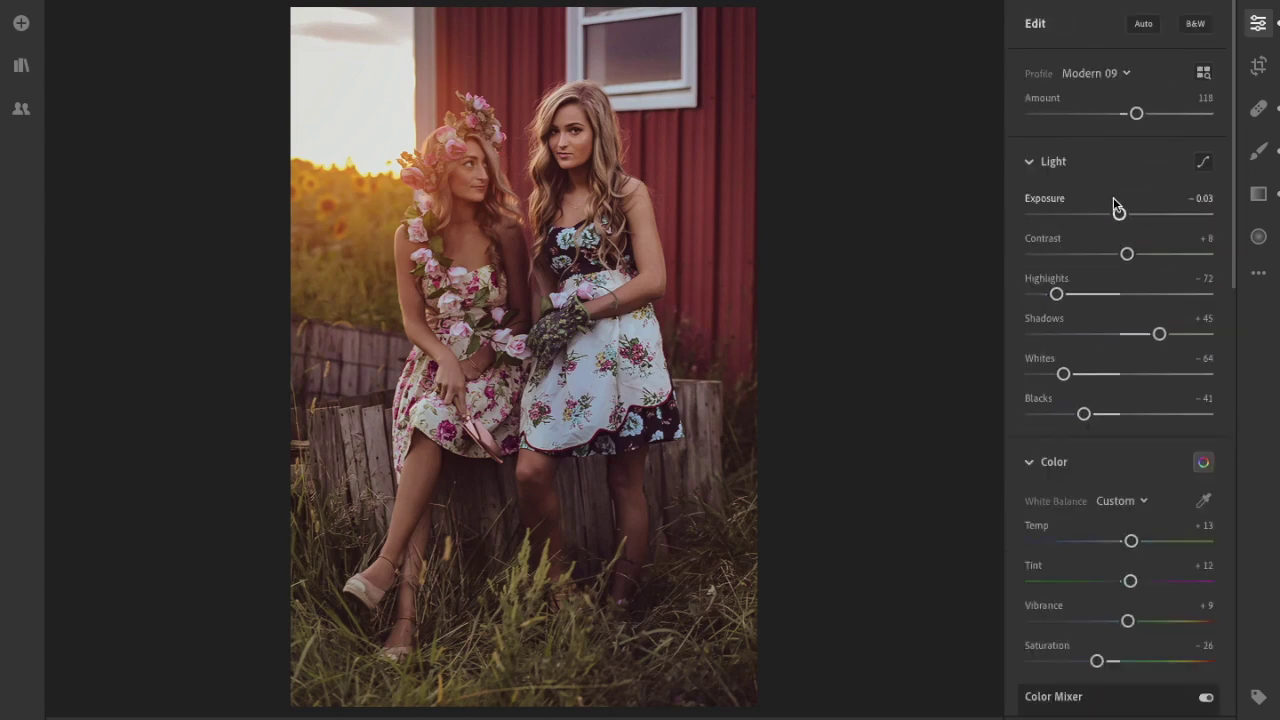
# Nudge exposure up, then apply the Sunflowers preset after previewing sarah c and Preset-portrait
pyautogui.moveTo(1119, 216); pyautogui.dragTo(1124, 220)
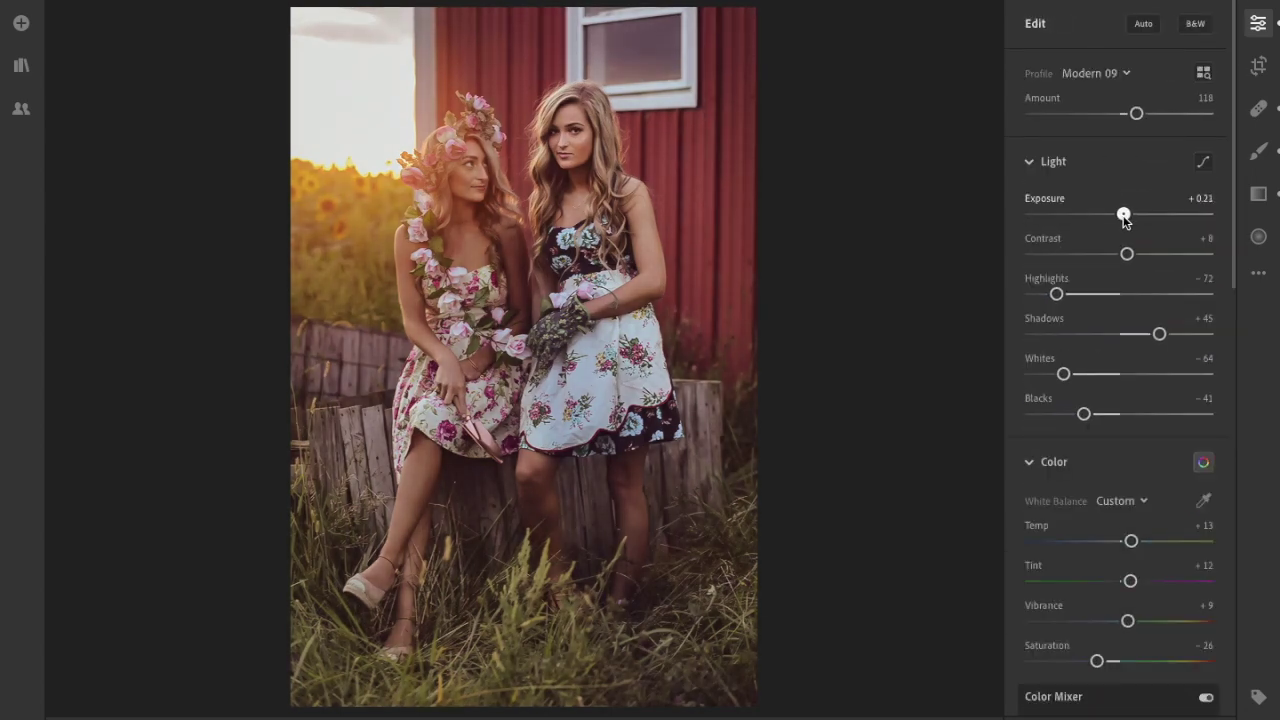
pyautogui.hotkey('shift', 'p')
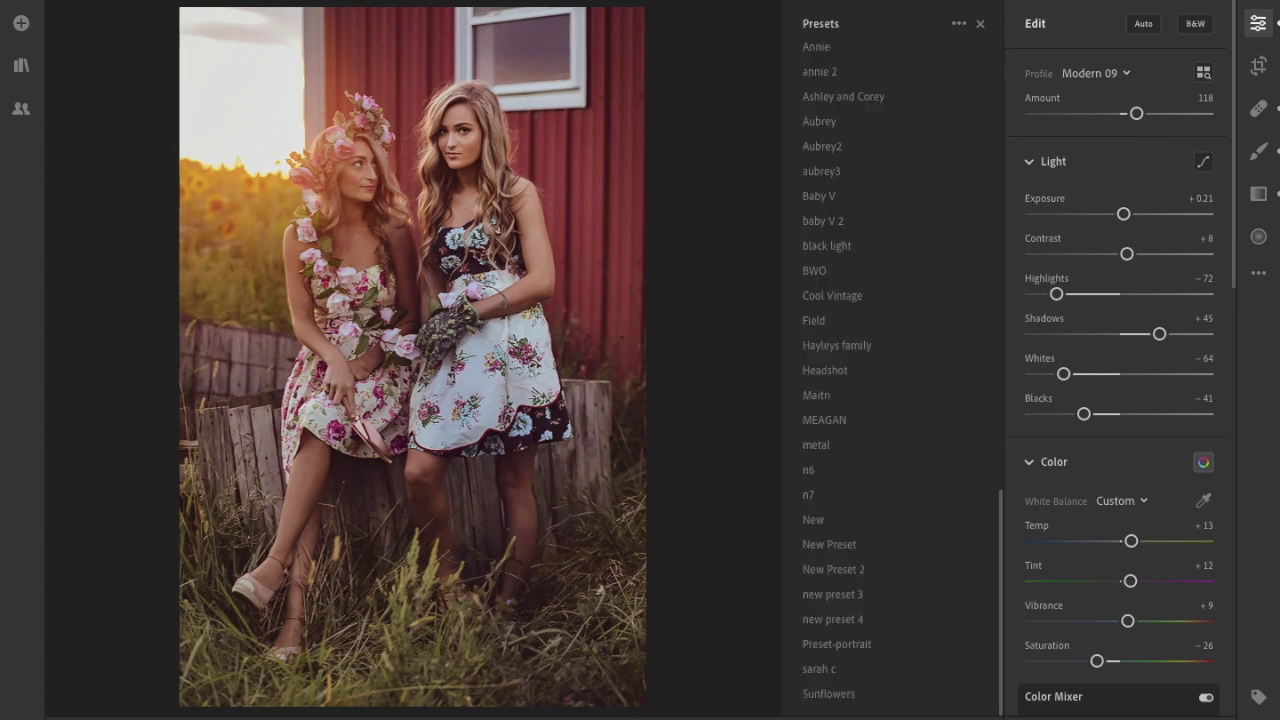
pyautogui.click(846, 643)
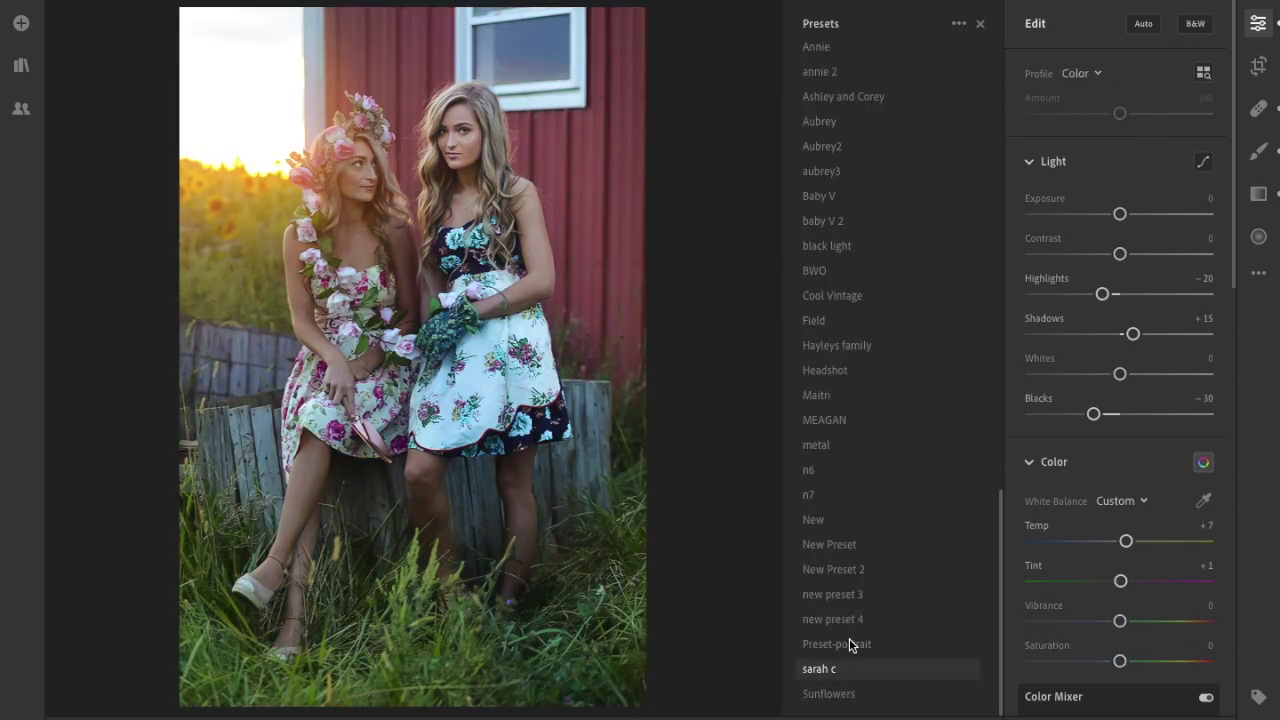
pyautogui.click(849, 642)
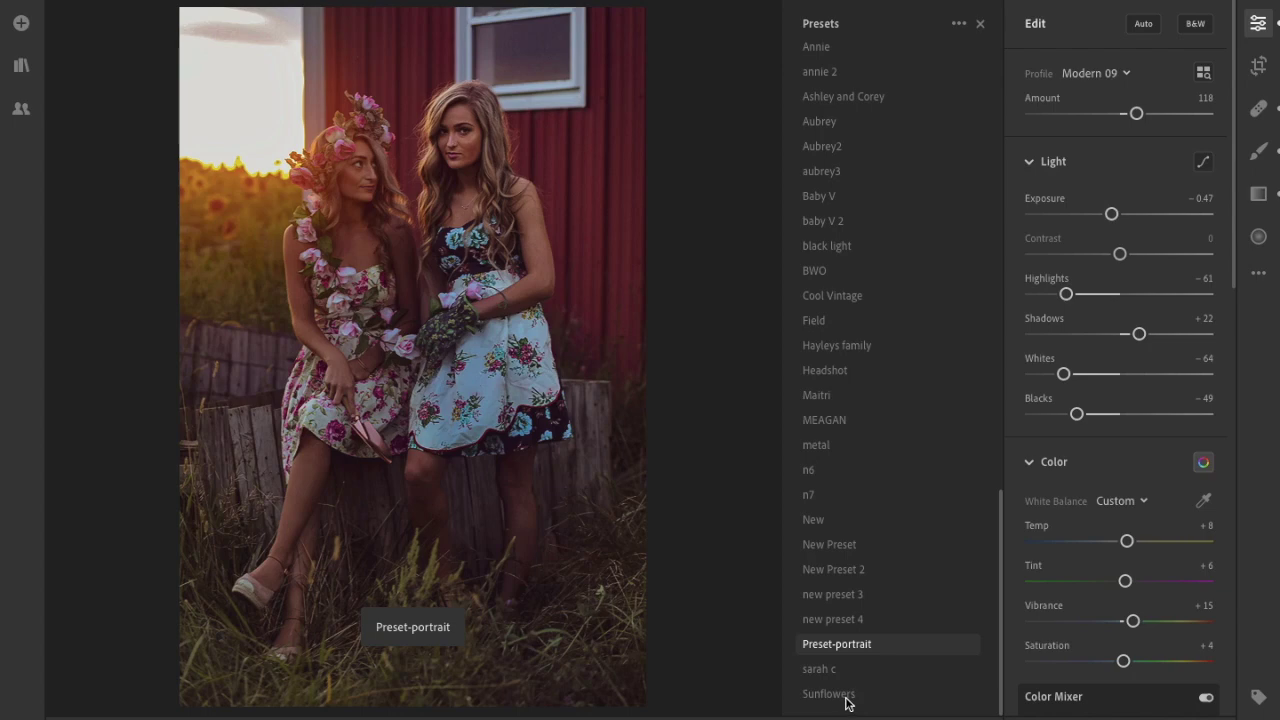
pyautogui.press('Down')
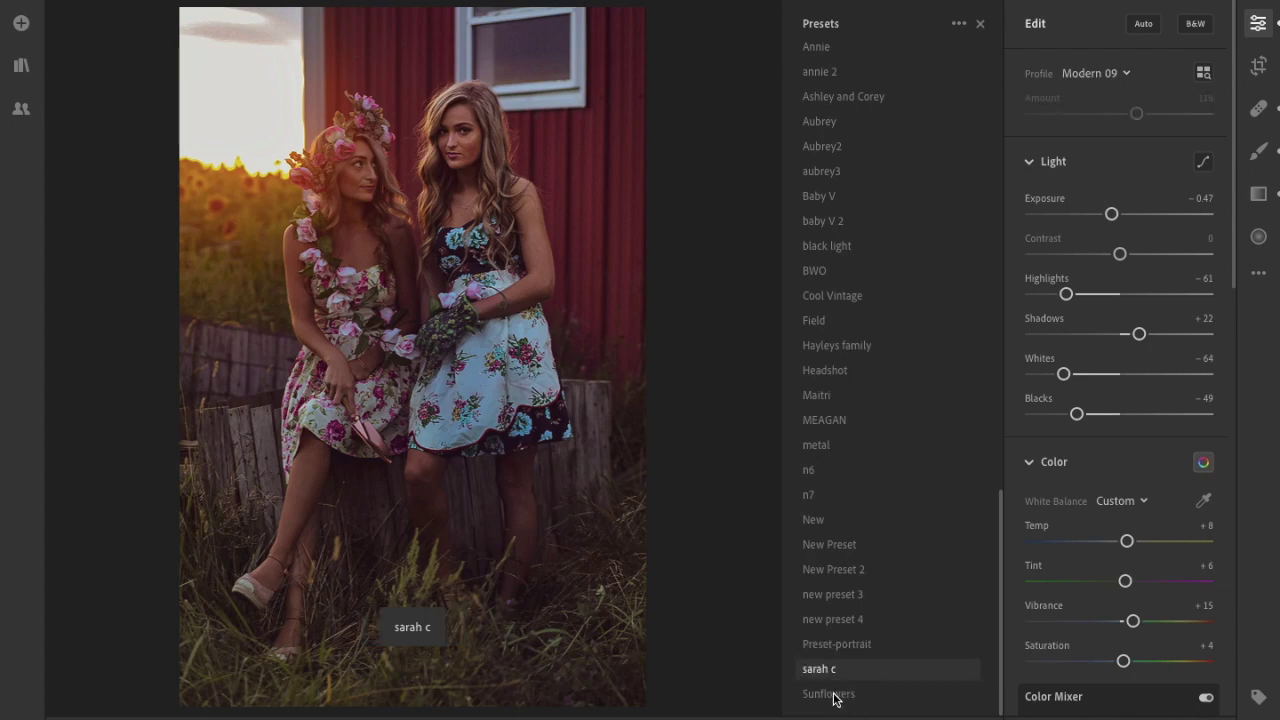
pyautogui.click(828, 695)
pyautogui.click(837, 696)
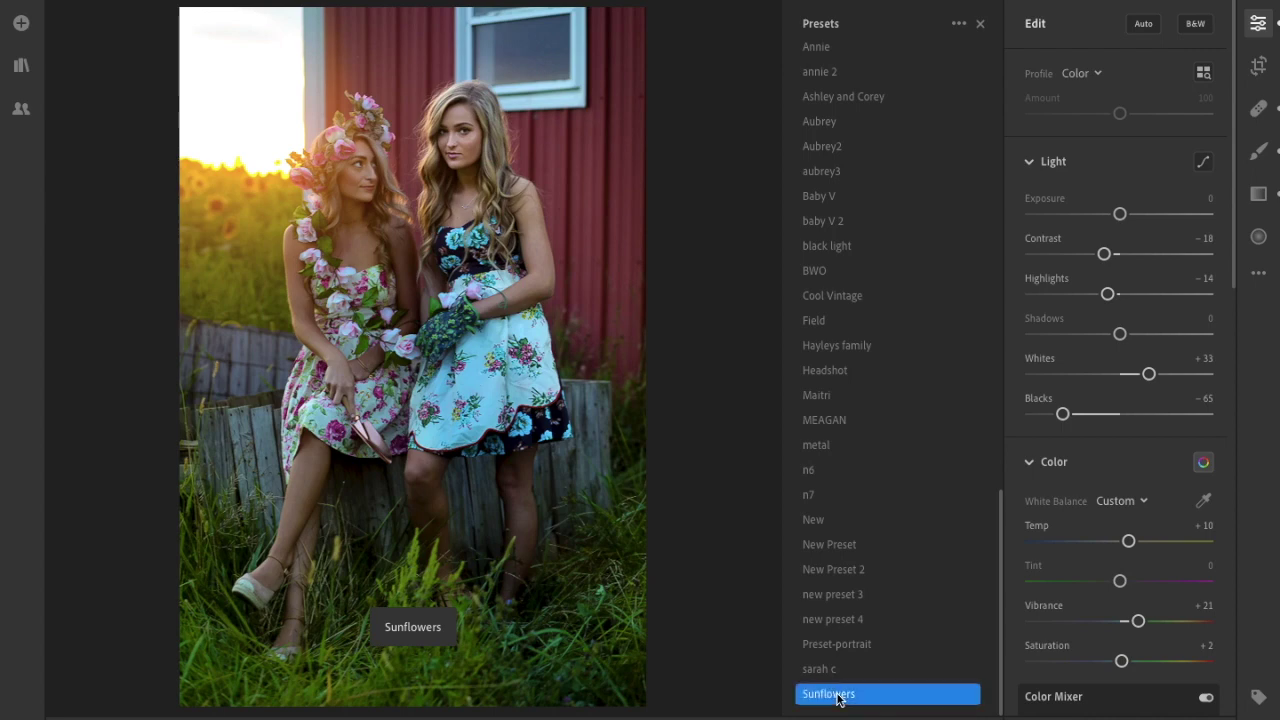
pyautogui.click(980, 27)
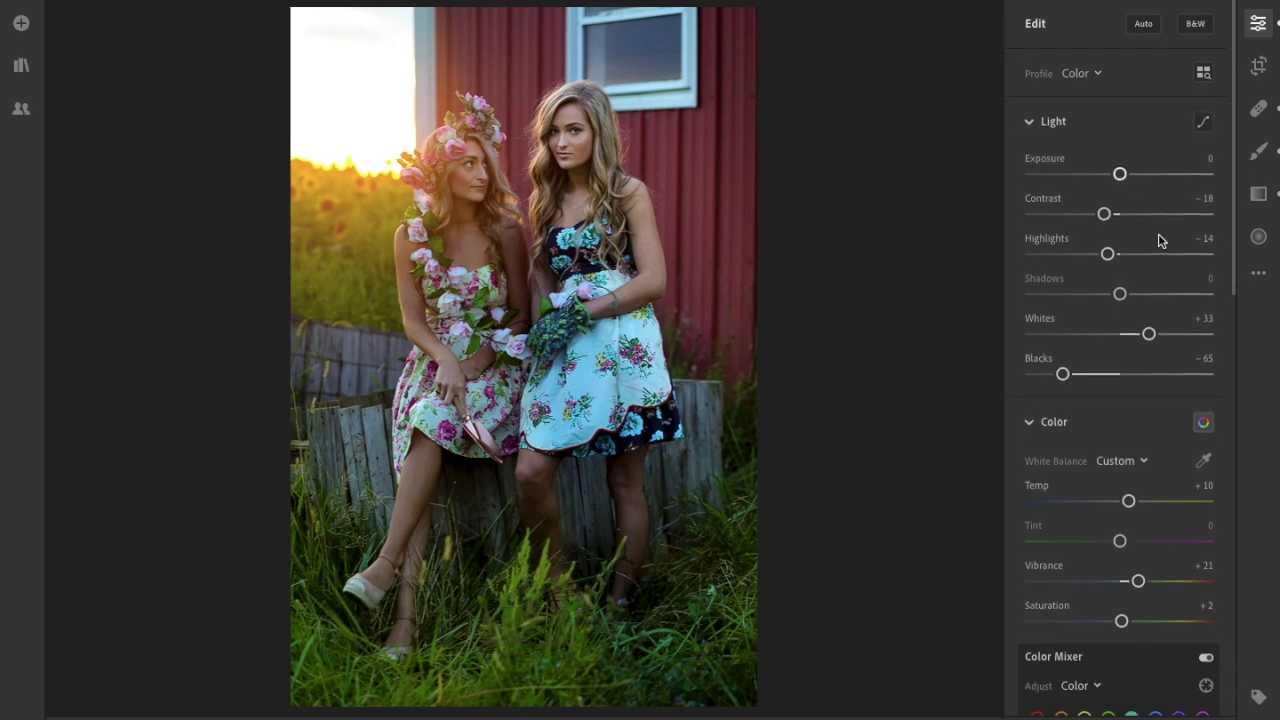
pyautogui.press('\\')
pyautogui.press('\\')
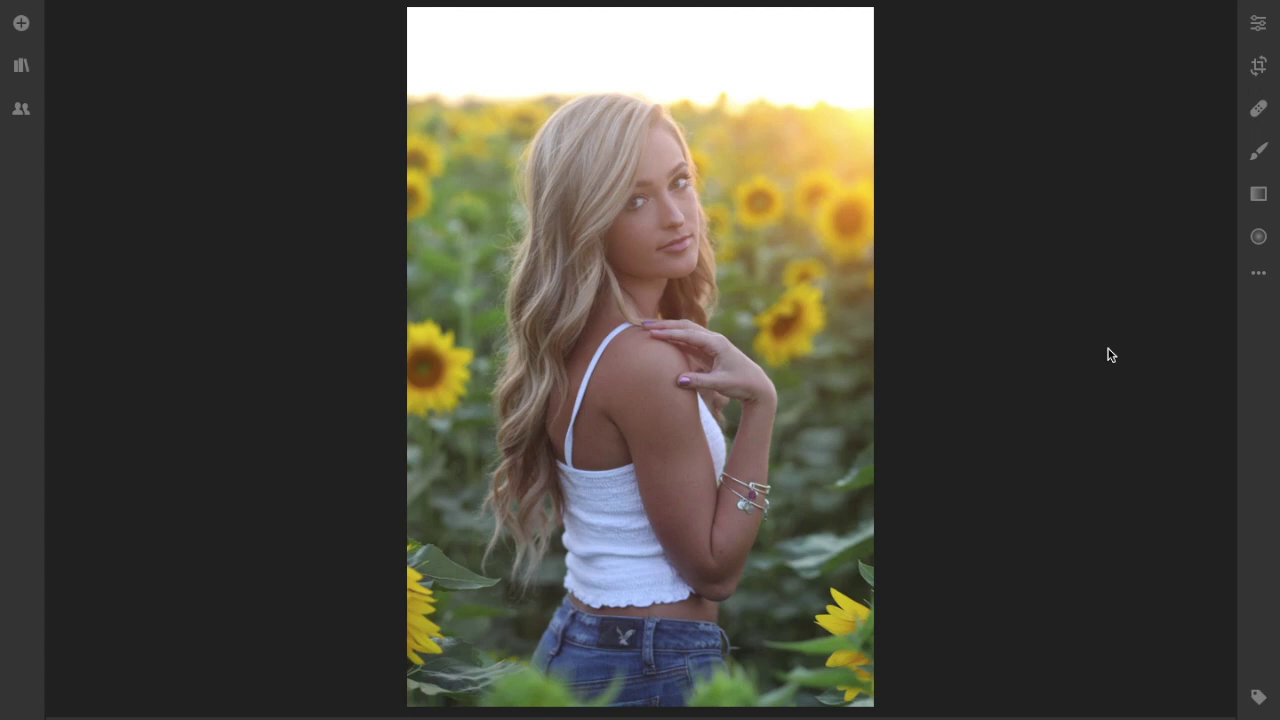
# Set Highlights -69, Exposure -0.03 and Shadows +31 on the sunflower portrait
pyautogui.click(1258, 22)
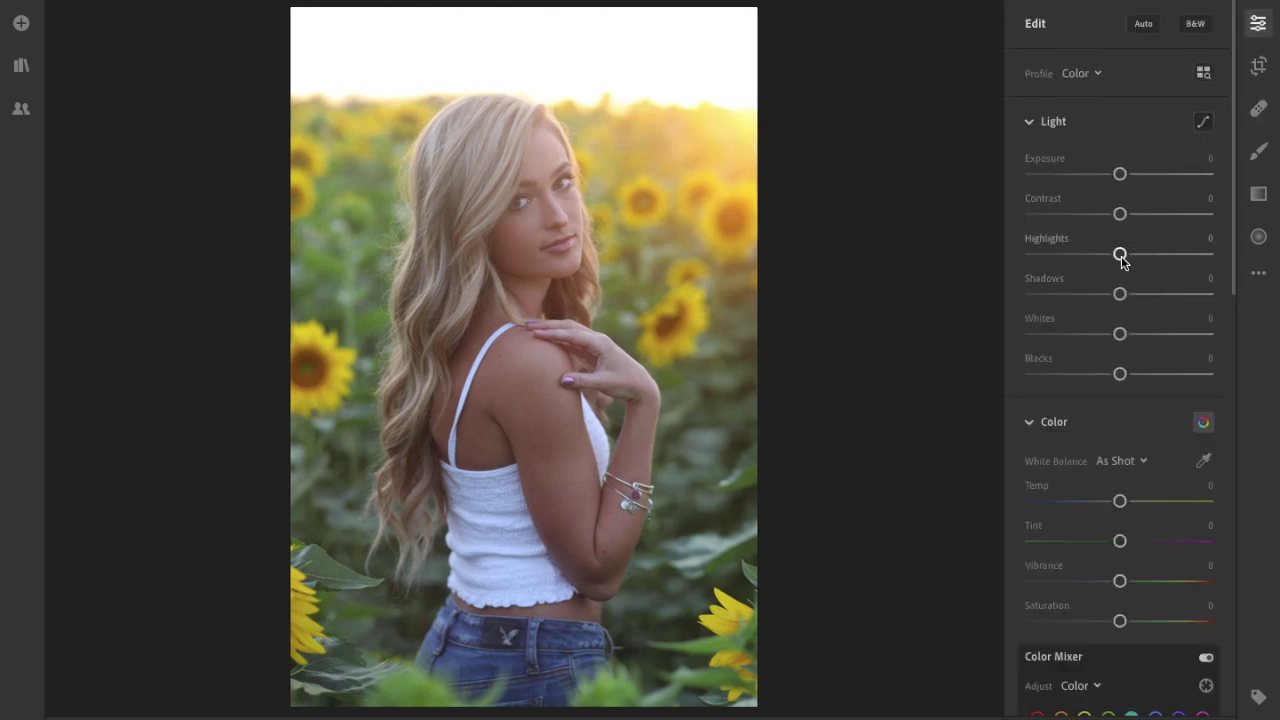
pyautogui.moveTo(1120, 256); pyautogui.dragTo(1062, 254)
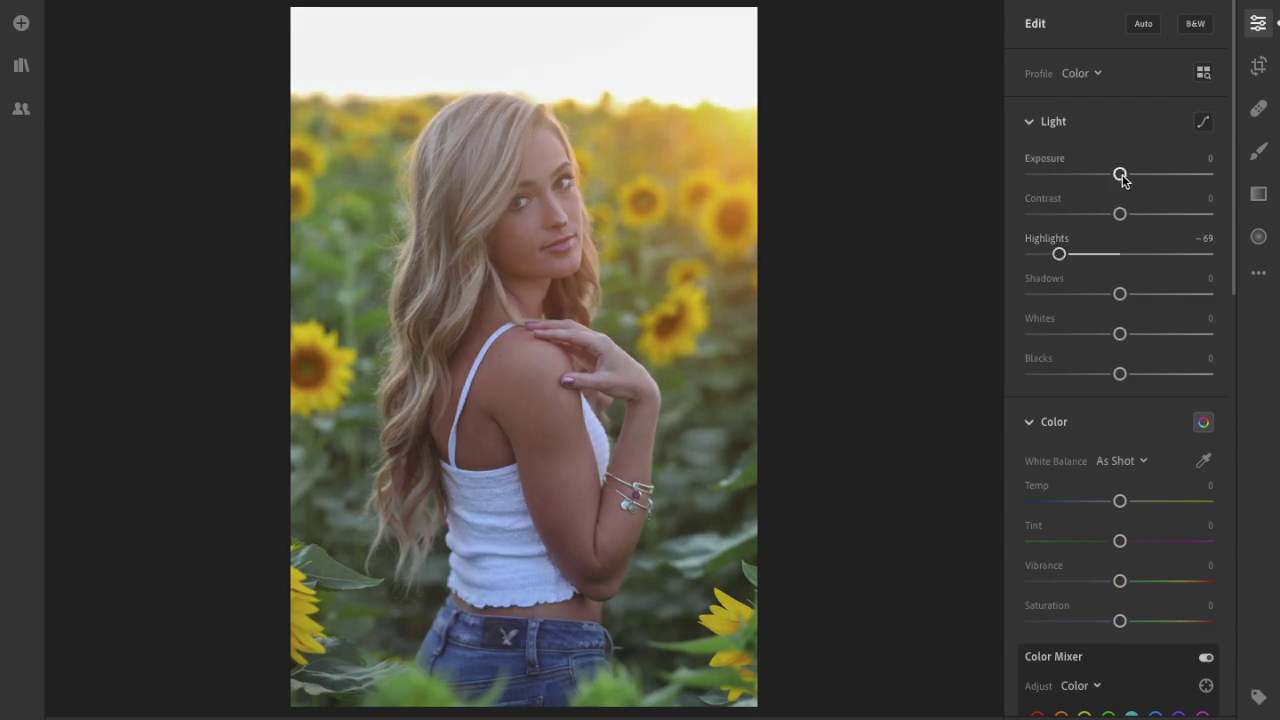
pyautogui.moveTo(1120, 174); pyautogui.dragTo(1121, 175)
pyautogui.moveTo(1120, 294); pyautogui.dragTo(1147, 295)
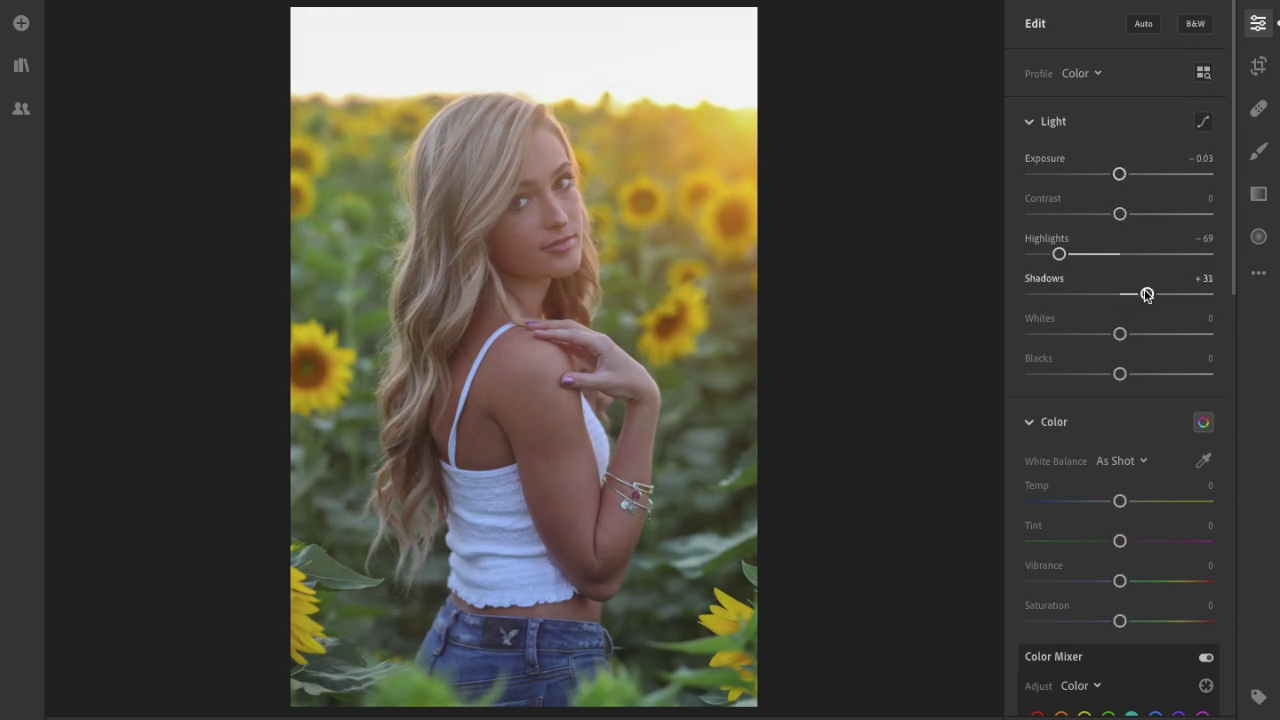
pyautogui.scroll(-3, 1146, 405)
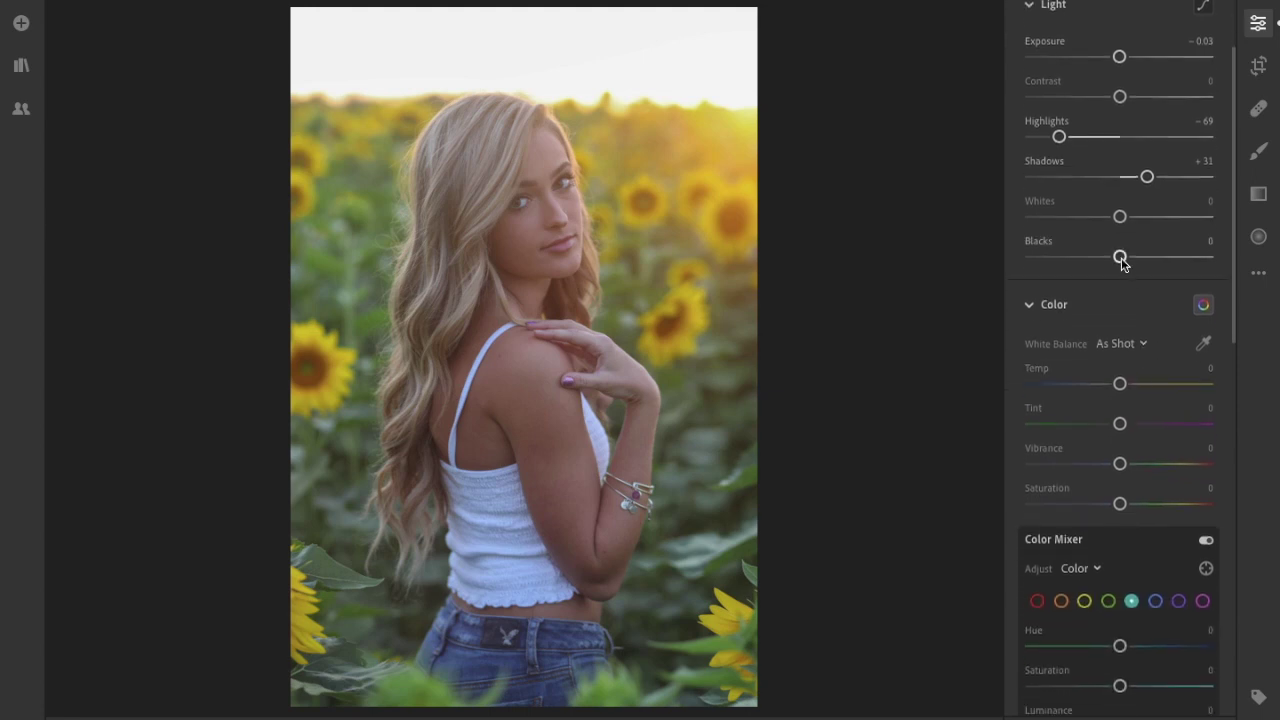
# Lower the Blacks, set Dehaze to +29 and Sharpening to 120
pyautogui.moveTo(1122, 262); pyautogui.dragTo(1107, 258)
pyautogui.scroll(-3, 1145, 345)
pyautogui.scroll(-8, 1143, 345)
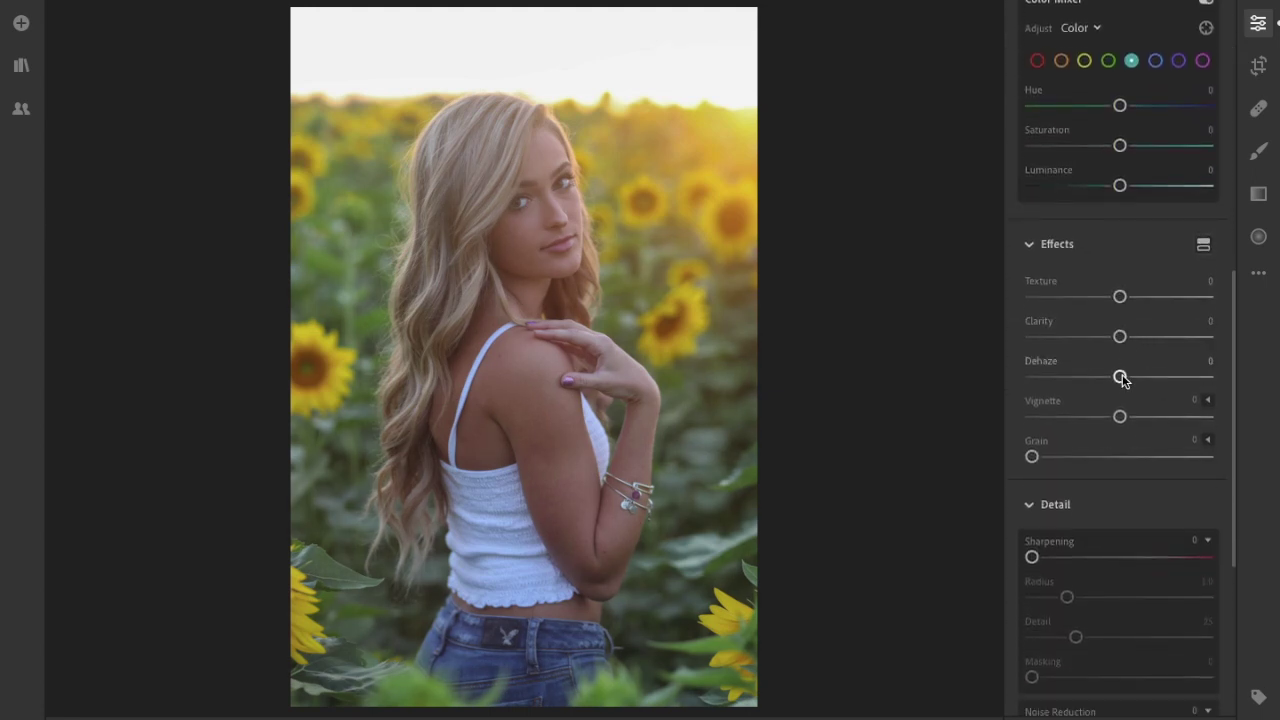
pyautogui.moveTo(1121, 378)
pyautogui.mouseDown()
pyautogui.moveTo(1169, 380)
pyautogui.moveTo(1146, 379)
pyautogui.mouseUp()
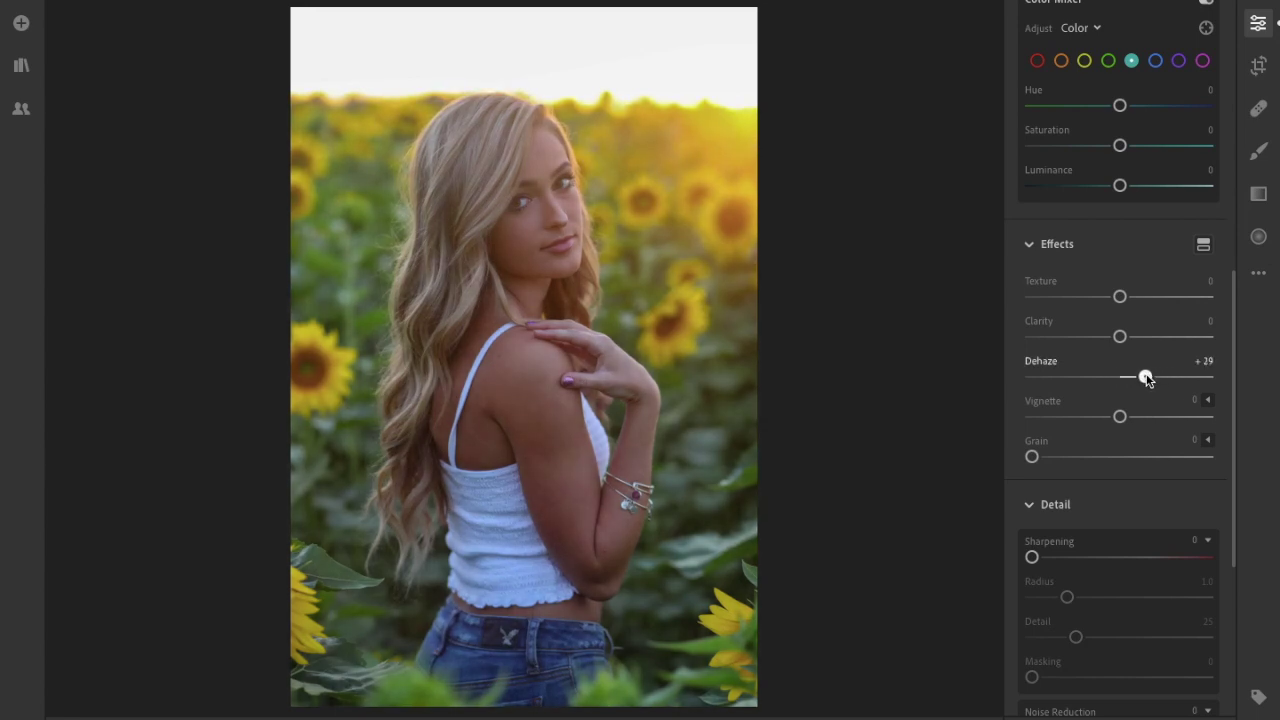
pyautogui.moveTo(1033, 557); pyautogui.dragTo(1174, 560)
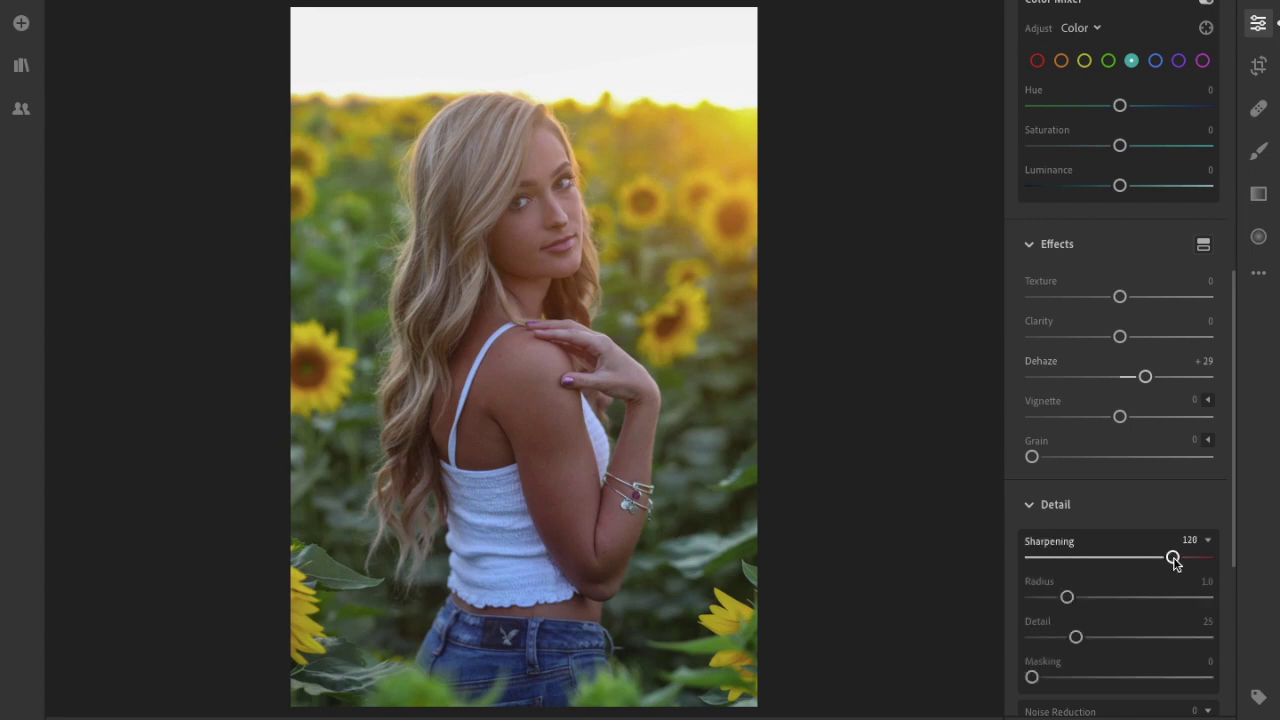
pyautogui.scroll(-2, 1152, 545)
pyautogui.scroll(-5, 1151, 545)
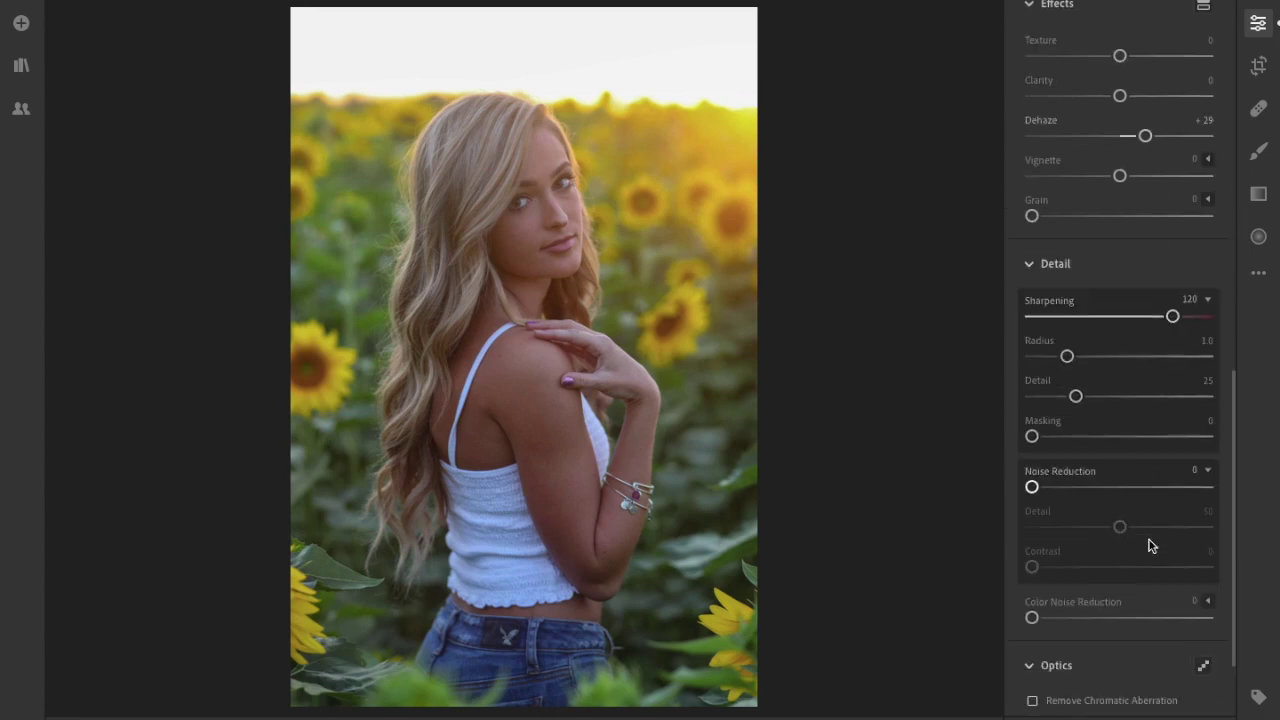
pyautogui.scroll(6, 1133, 339)
pyautogui.scroll(8, 1133, 339)
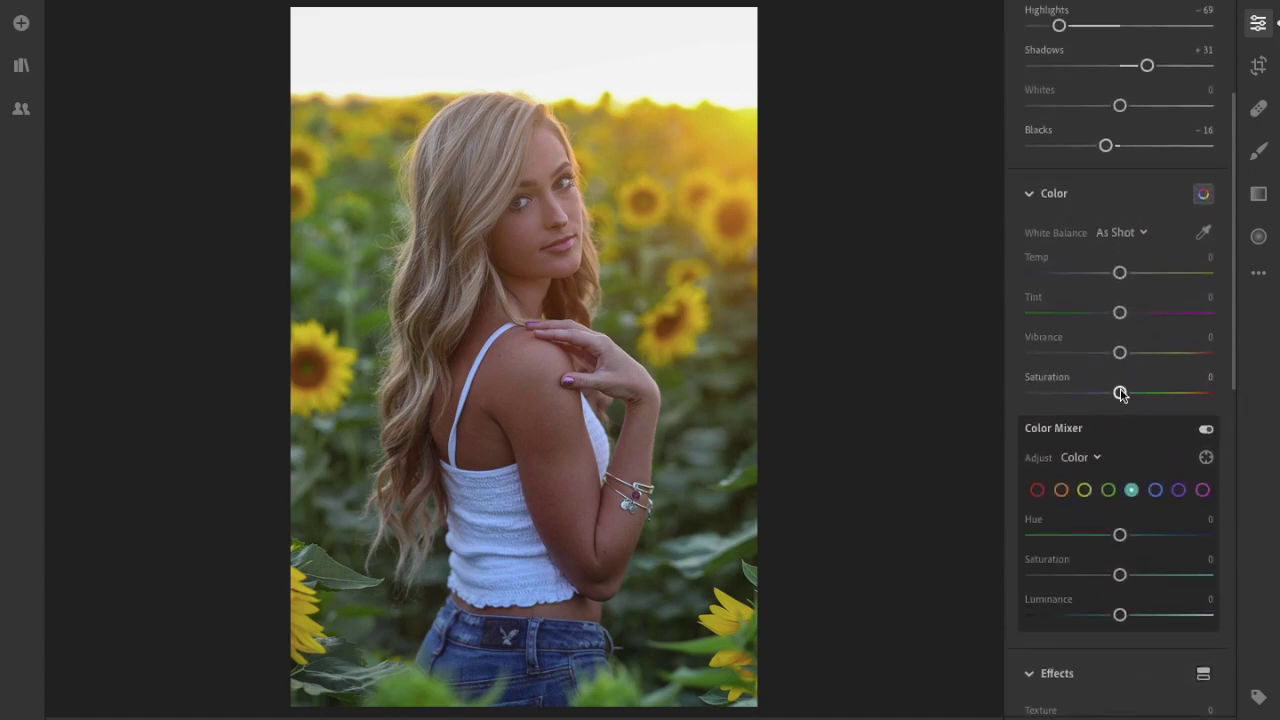
# Trim Saturation to -7, add Vibrance +16 and warm Temp to +10
pyautogui.moveTo(1120, 393); pyautogui.dragTo(1130, 348)
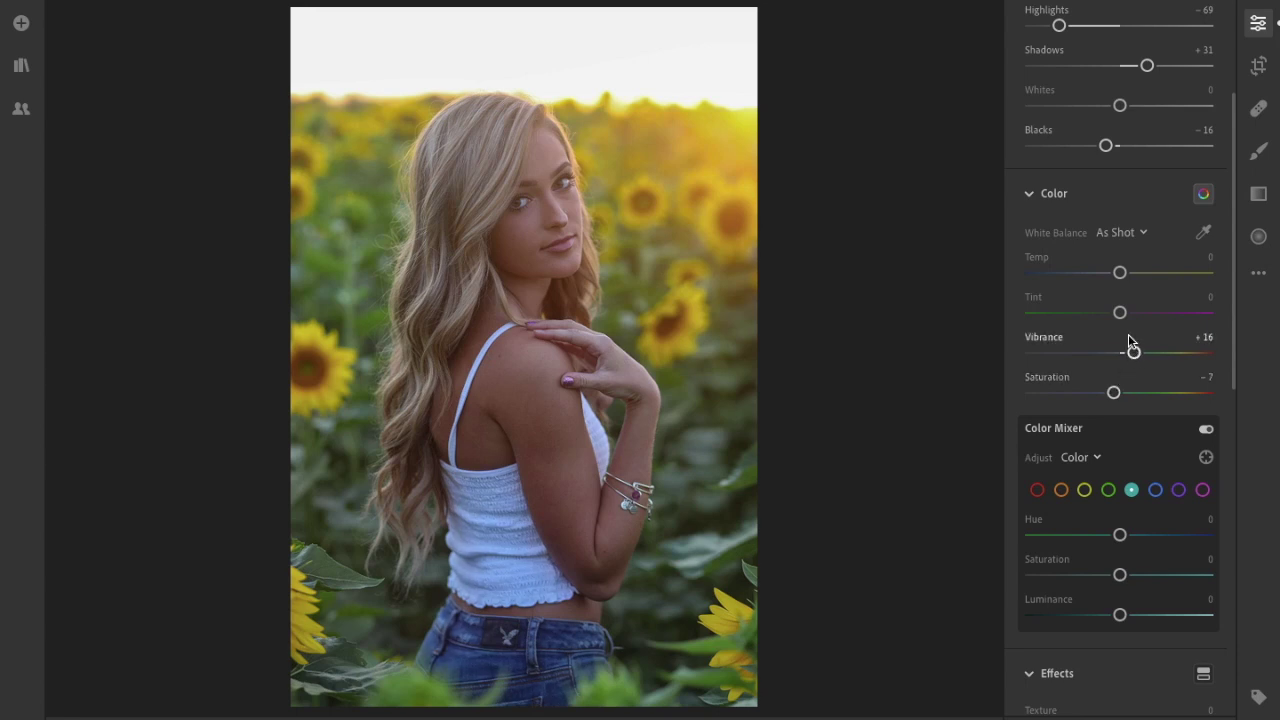
pyautogui.moveTo(1119, 276); pyautogui.dragTo(1126, 277)
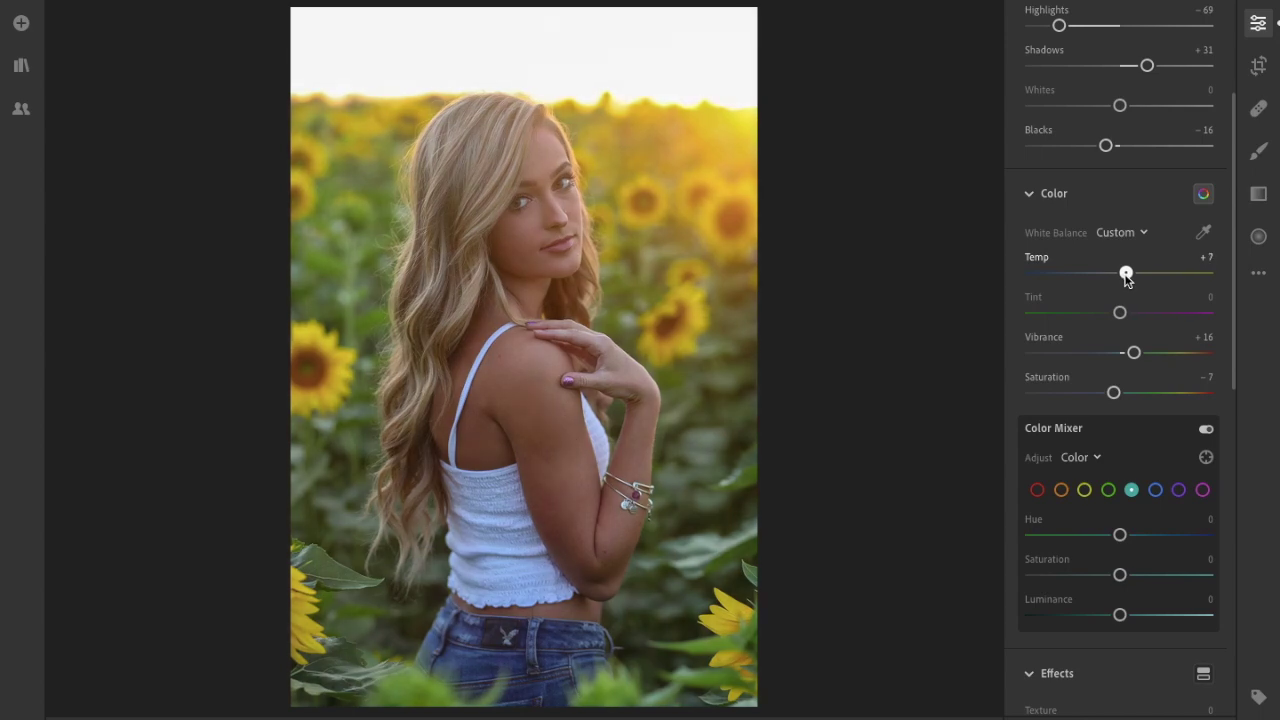
pyautogui.moveTo(1127, 280); pyautogui.dragTo(1129, 280)
# Pull Highlights to -75 and Whites to -10, and raise Dehaze to +47
pyautogui.scroll(5, 1137, 214)
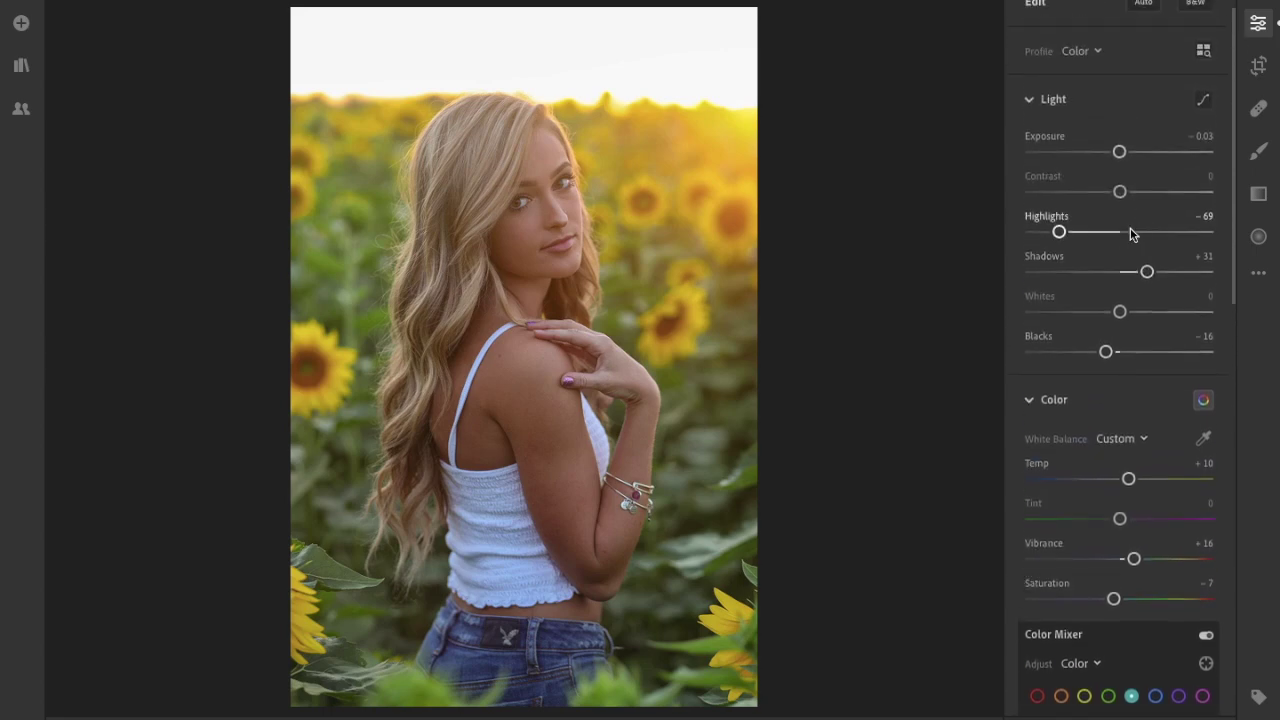
pyautogui.moveTo(1060, 233); pyautogui.dragTo(1053, 232)
pyautogui.moveTo(1119, 312); pyautogui.dragTo(1090, 313)
pyautogui.scroll(-10, 1157, 380)
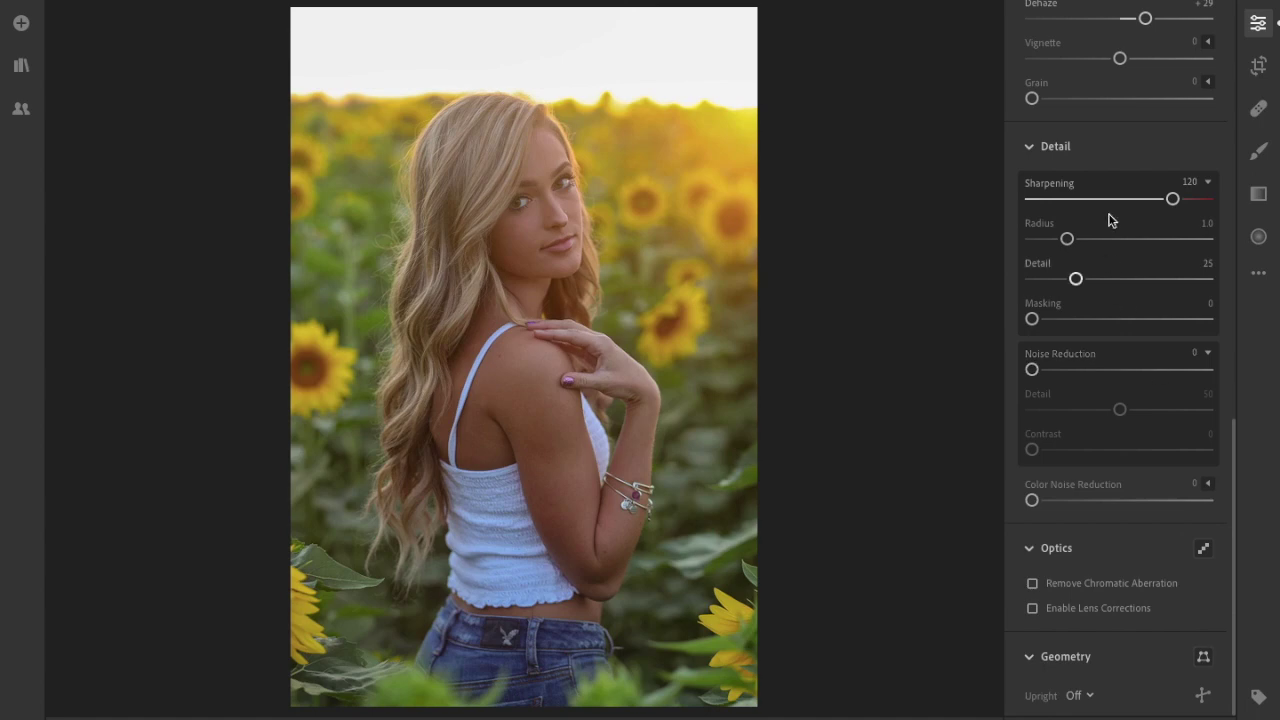
pyautogui.scroll(5, 1120, 189)
pyautogui.moveTo(1145, 296); pyautogui.dragTo(1162, 298)
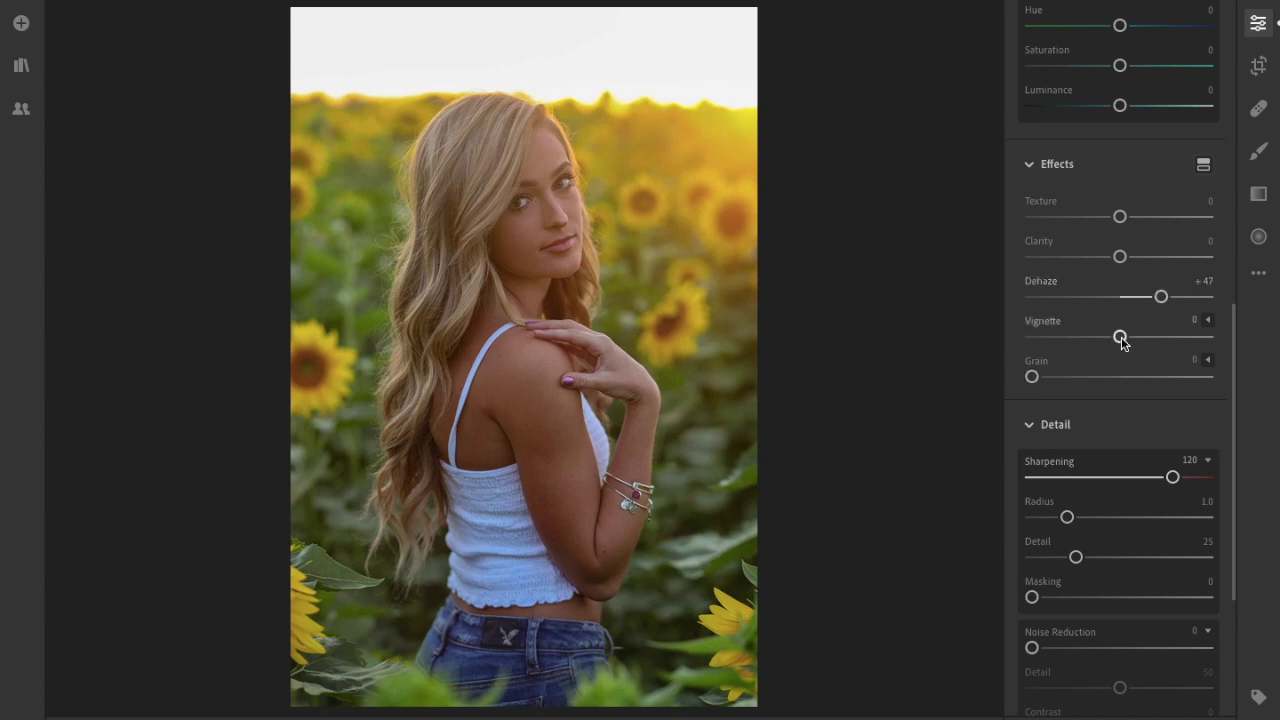
# Add a -7 vignette and push the greens to Saturation +45, Luminance -17
pyautogui.moveTo(1121, 341)
pyautogui.mouseDown()
pyautogui.moveTo(1101, 341)
pyautogui.moveTo(1129, 342)
pyautogui.moveTo(1116, 341)
pyautogui.mouseUp()
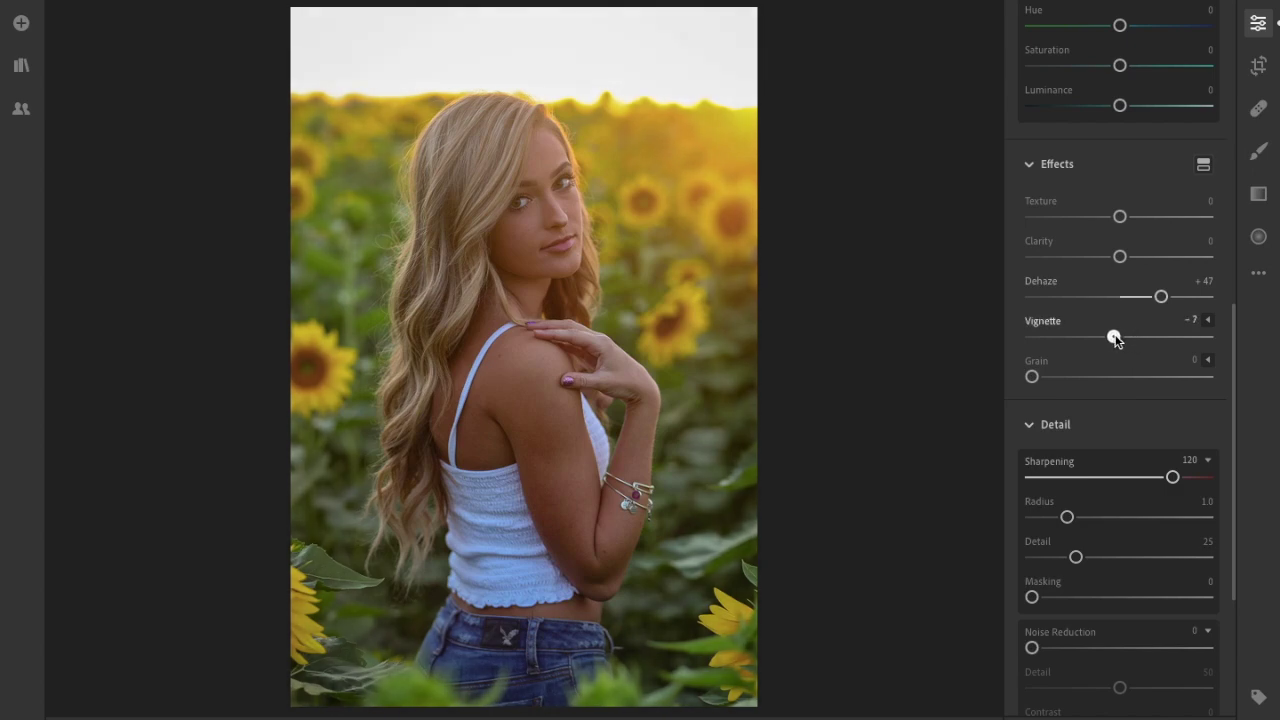
pyautogui.scroll(4, 1150, 335)
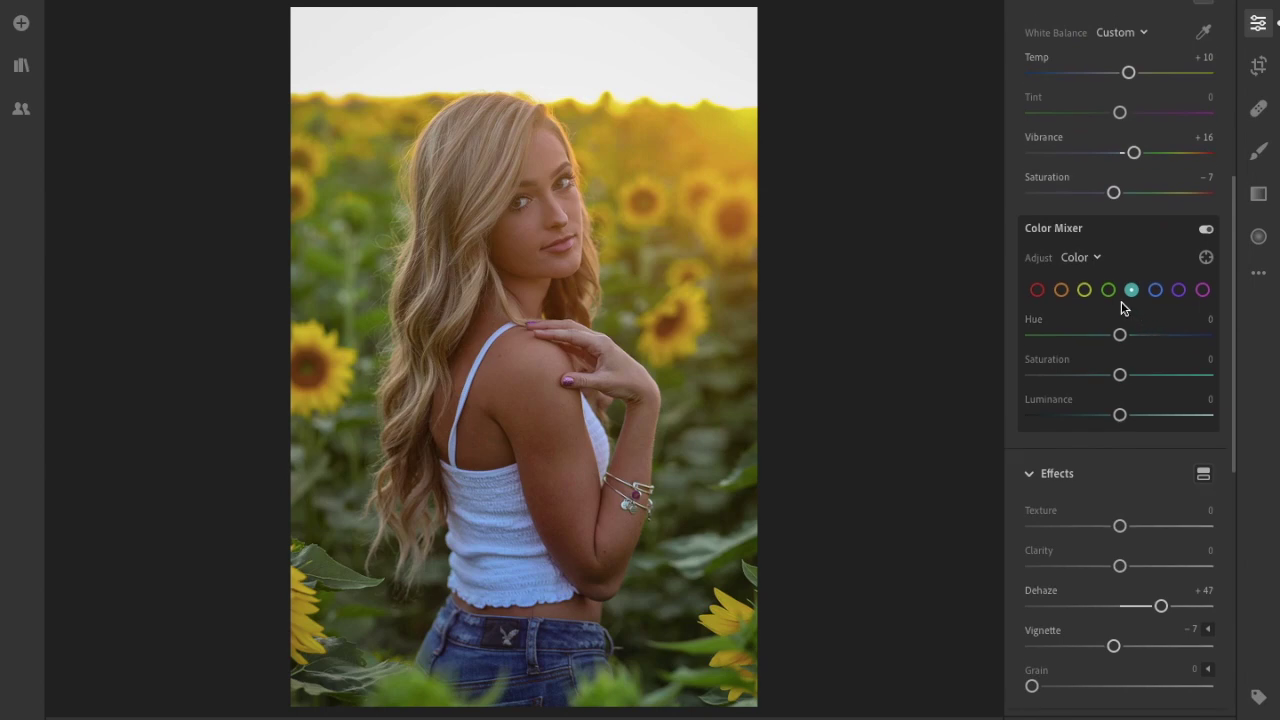
pyautogui.click(1106, 291)
pyautogui.moveTo(1120, 375); pyautogui.dragTo(1160, 375)
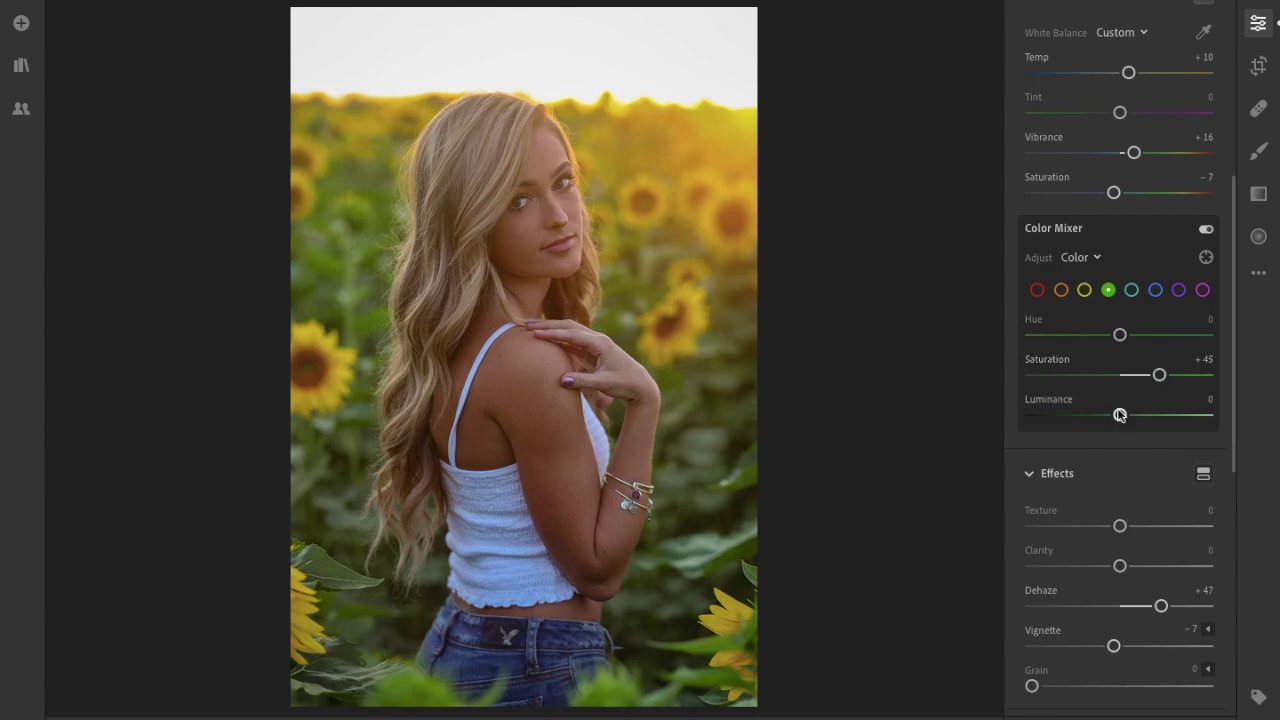
pyautogui.moveTo(1119, 414); pyautogui.dragTo(1104, 414)
# Set the yellows in the Color Mixer to Saturation +4 and Luminance -3
pyautogui.click(1084, 290)
pyautogui.moveTo(1121, 378); pyautogui.dragTo(1143, 381)
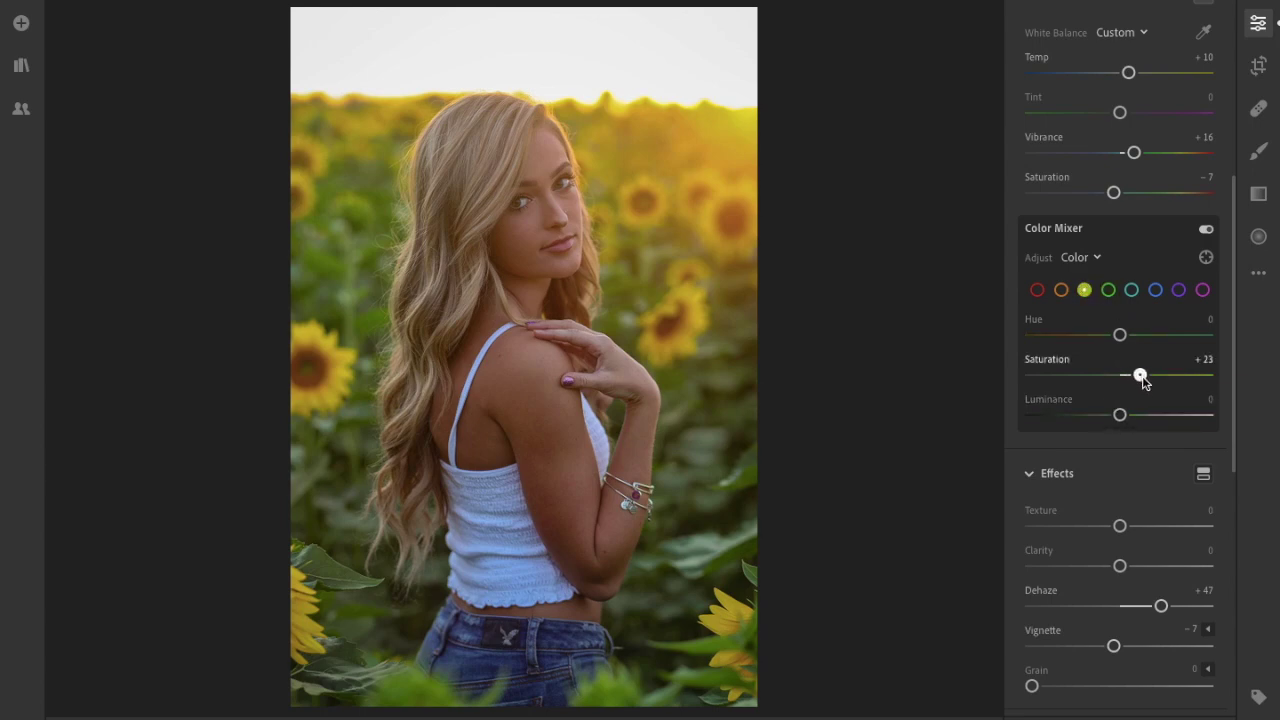
pyautogui.moveTo(1143, 381); pyautogui.dragTo(1117, 417)
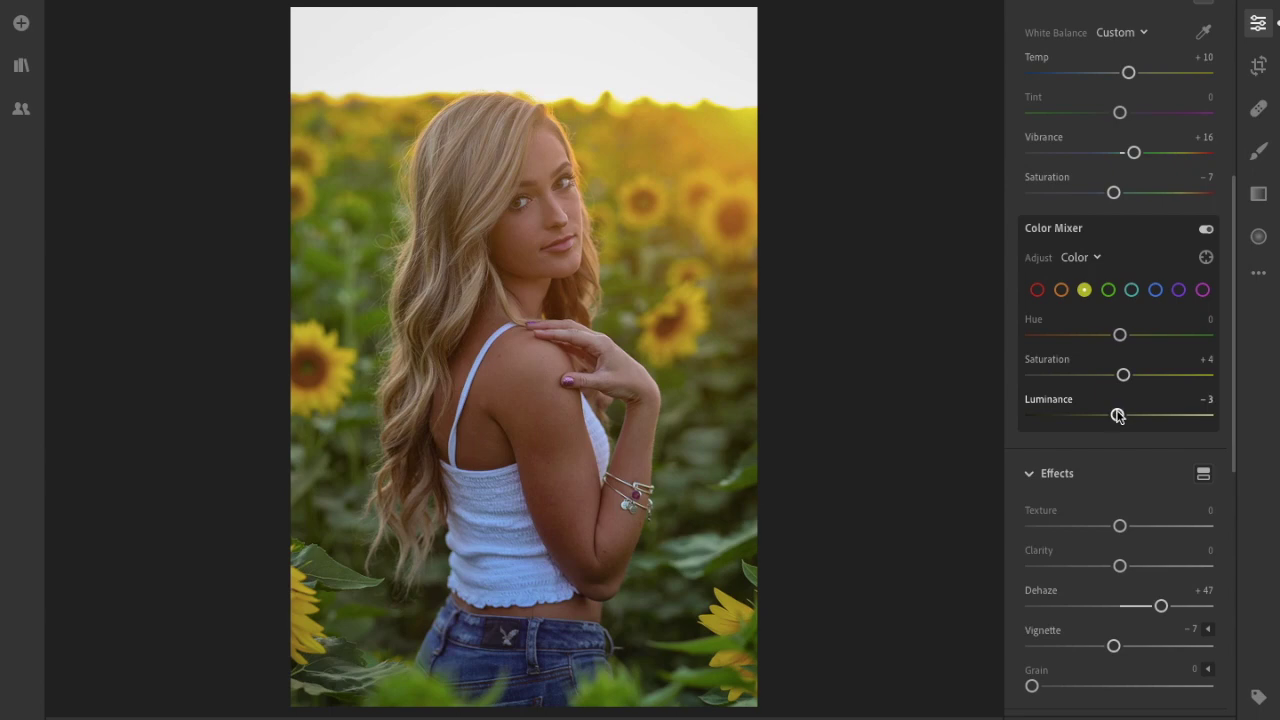
pyautogui.scroll(1, 1140, 306)
pyautogui.scroll(3, 1140, 306)
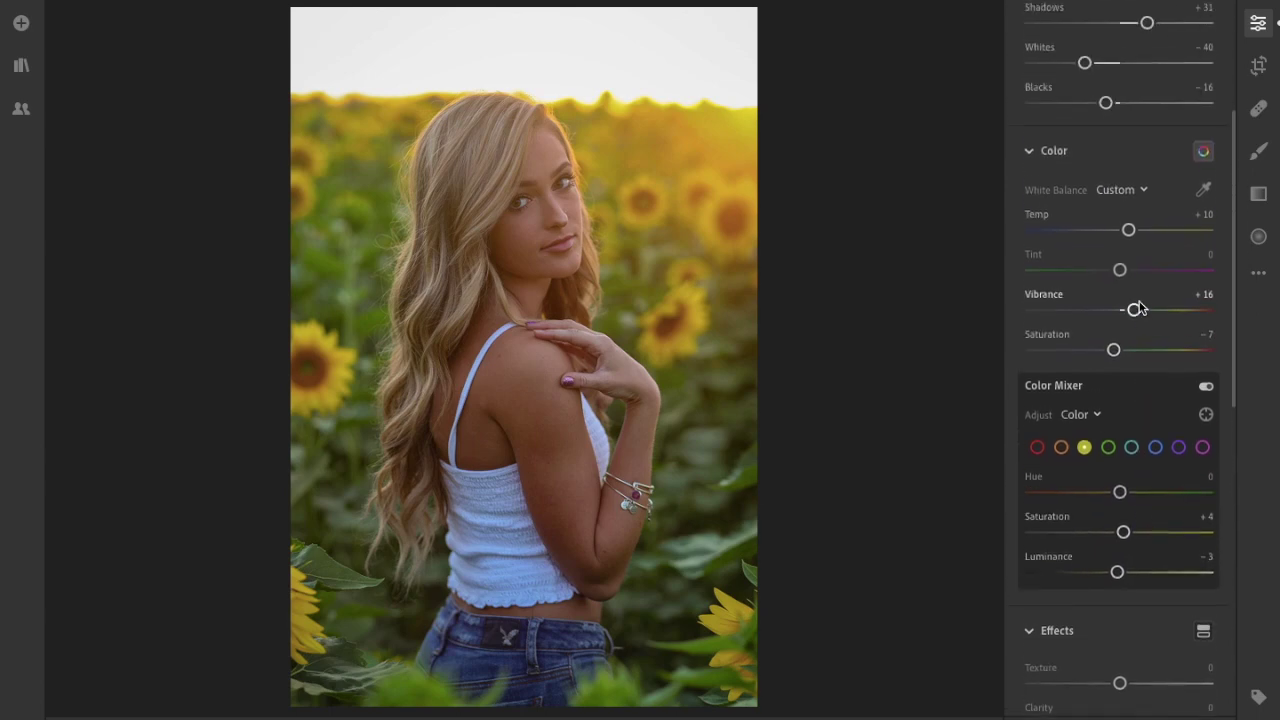
# Shift Tint to +8, deepen Blacks to -39 and lift Shadows to about +34
pyautogui.moveTo(1119, 272); pyautogui.dragTo(1127, 272)
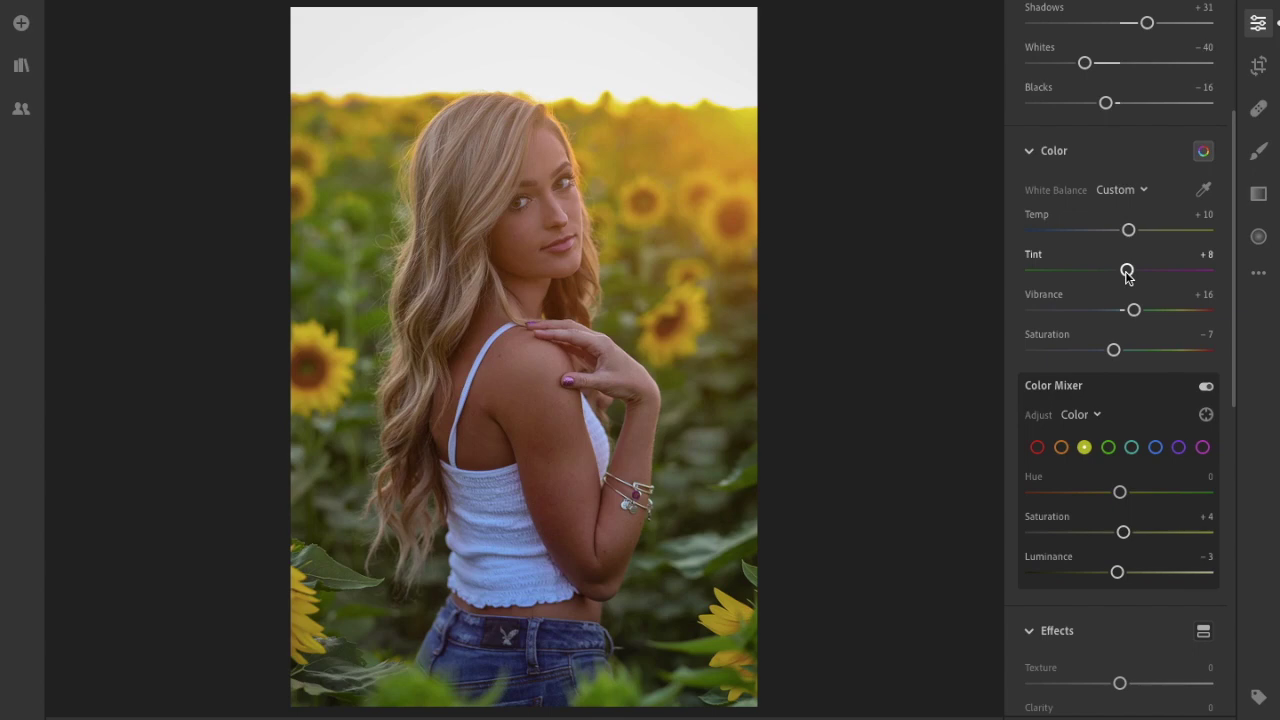
pyautogui.scroll(3, 1126, 272)
pyautogui.moveTo(1107, 376); pyautogui.dragTo(1088, 376)
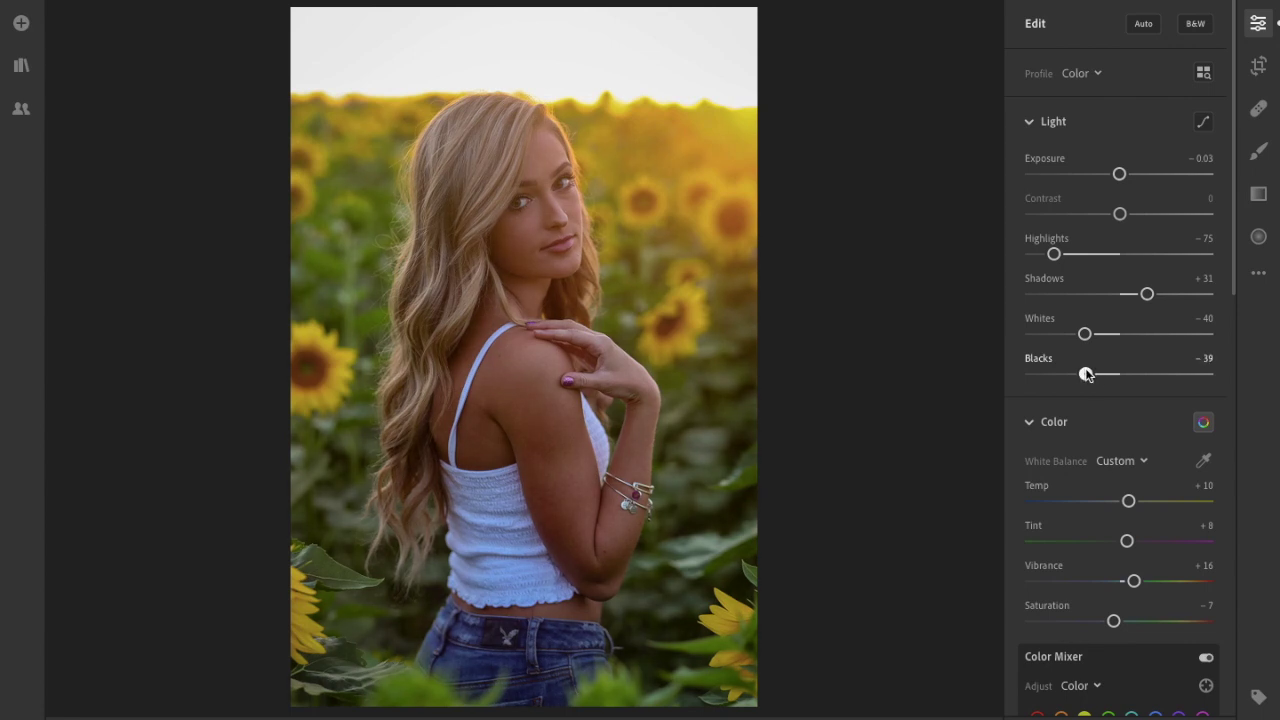
pyautogui.moveTo(1146, 292)
pyautogui.mouseDown()
pyautogui.moveTo(1161, 297)
pyautogui.moveTo(1149, 292)
pyautogui.mouseUp()
pyautogui.click(1259, 150)
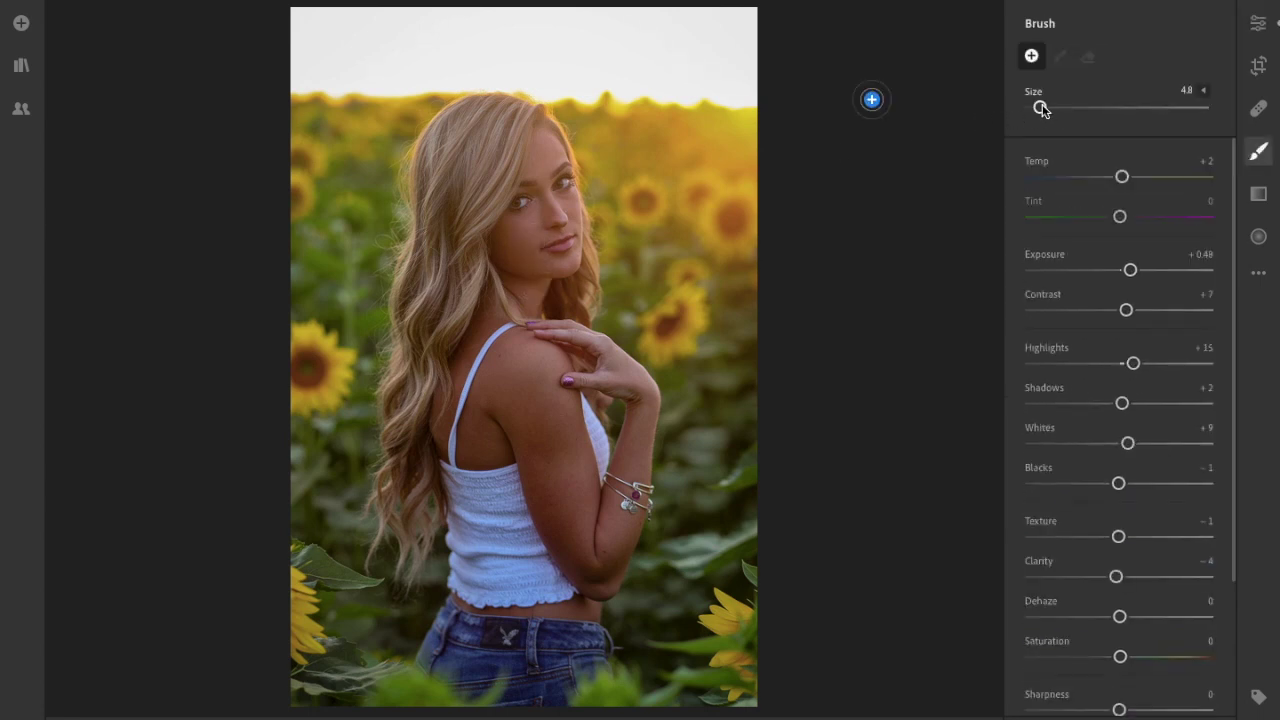
# Paint a size 7.6 brush mask over the face and give it Exposure +0.72
pyautogui.moveTo(1041, 109); pyautogui.dragTo(1045, 108)
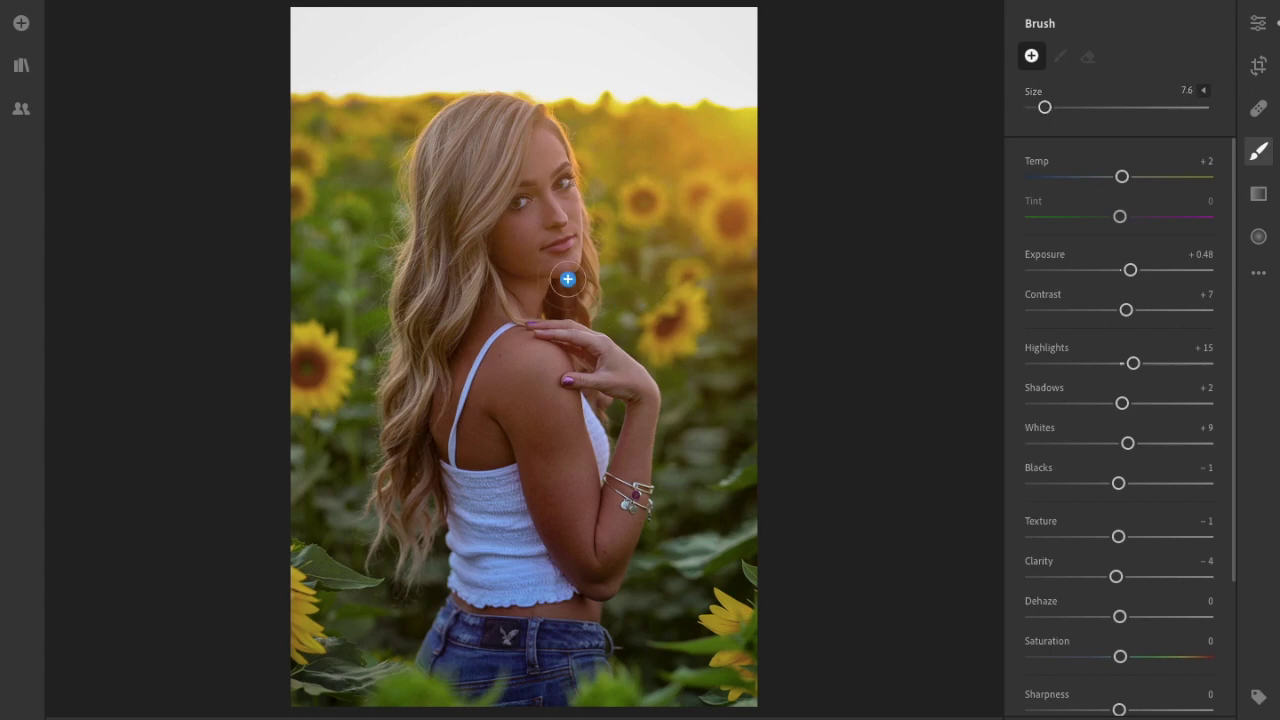
pyautogui.moveTo(552, 255)
pyautogui.mouseDown()
pyautogui.moveTo(518, 214)
pyautogui.moveTo(537, 234)
pyautogui.moveTo(540, 134)
pyautogui.moveTo(573, 229)
pyautogui.moveTo(570, 253)
pyautogui.moveTo(554, 255)
pyautogui.moveTo(553, 229)
pyautogui.moveTo(573, 231)
pyautogui.moveTo(538, 312)
pyautogui.moveTo(519, 110)
pyautogui.moveTo(470, 216)
pyautogui.moveTo(493, 205)
pyautogui.moveTo(460, 362)
pyautogui.mouseUp()
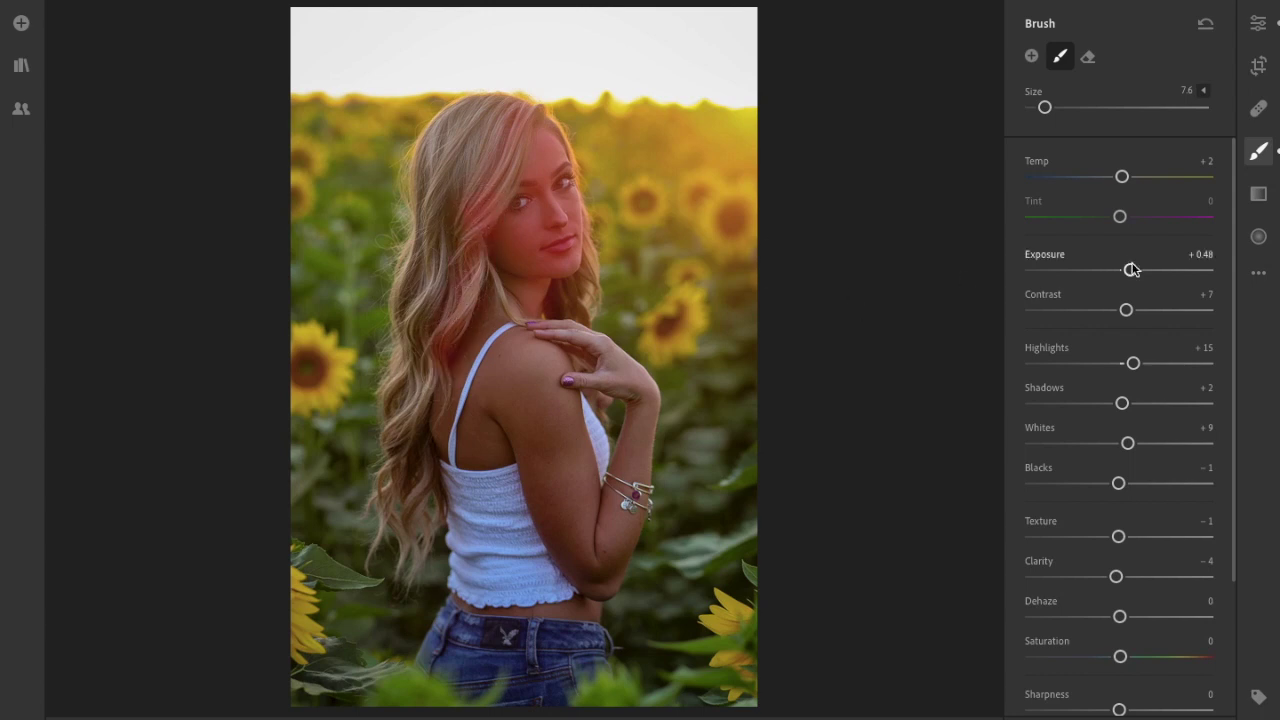
pyautogui.moveTo(1132, 274); pyautogui.dragTo(1139, 279)
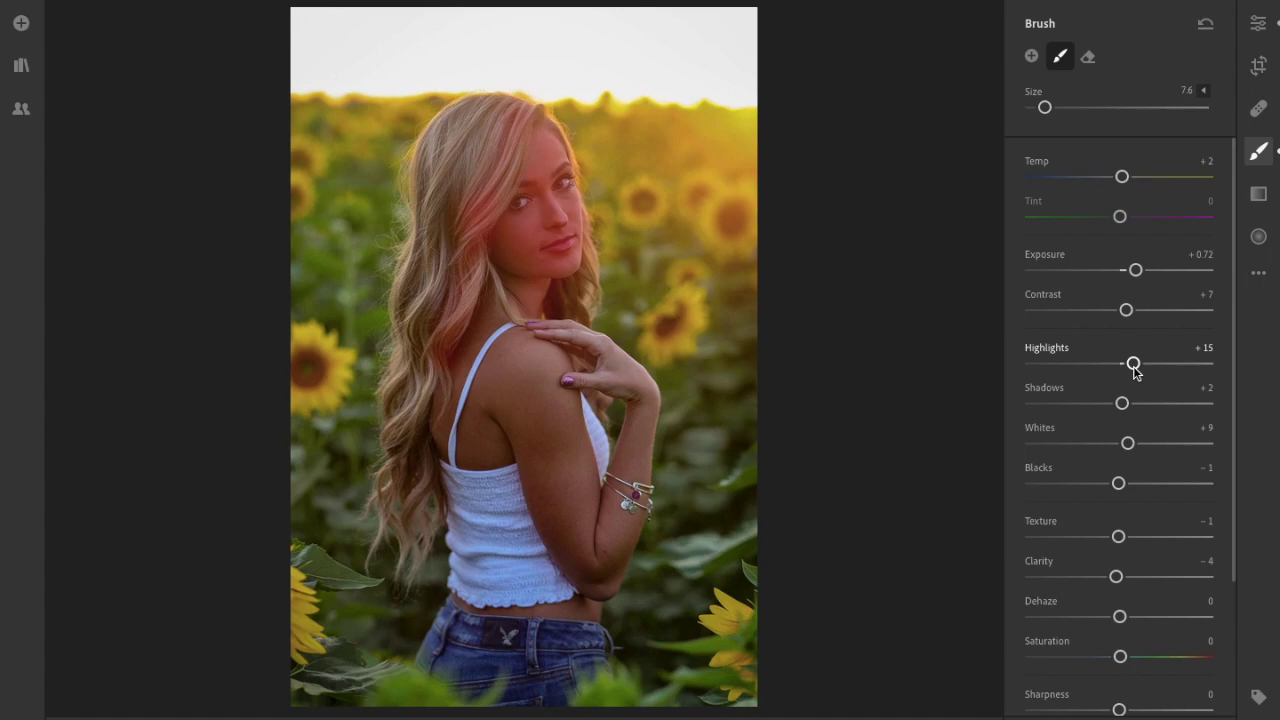
pyautogui.scroll(-3, 1143, 520)
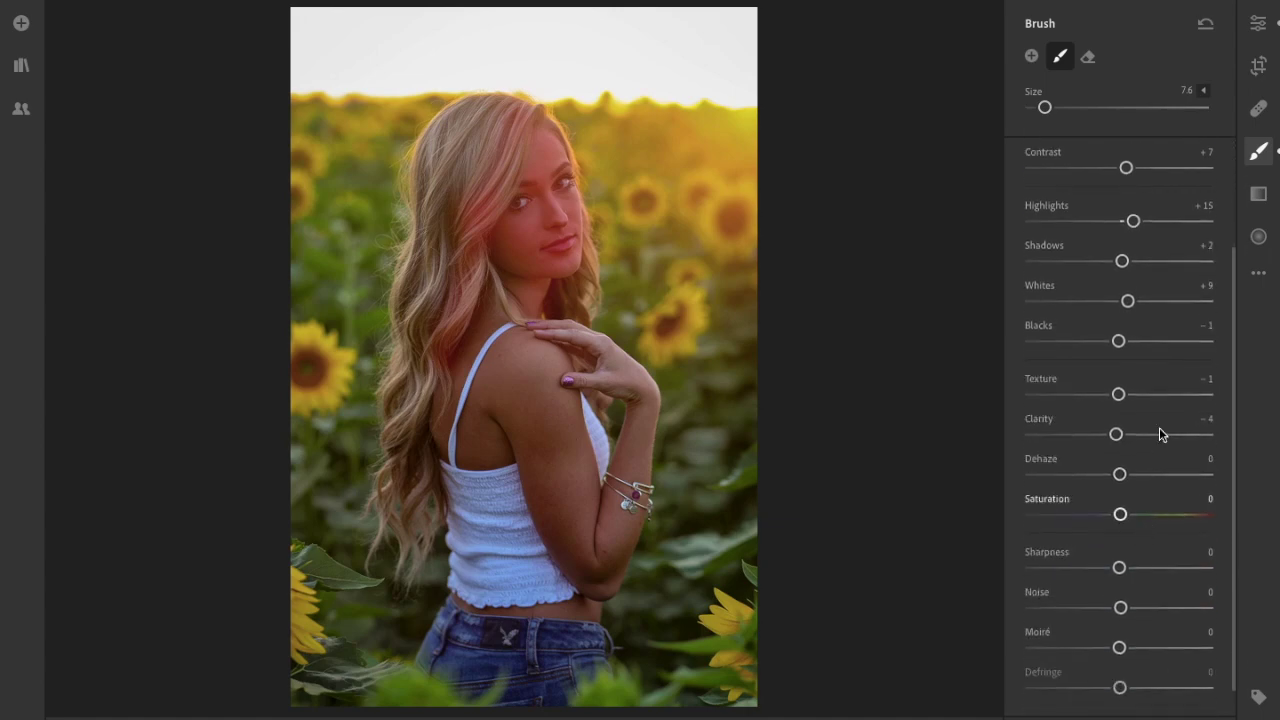
pyautogui.click(1259, 24)
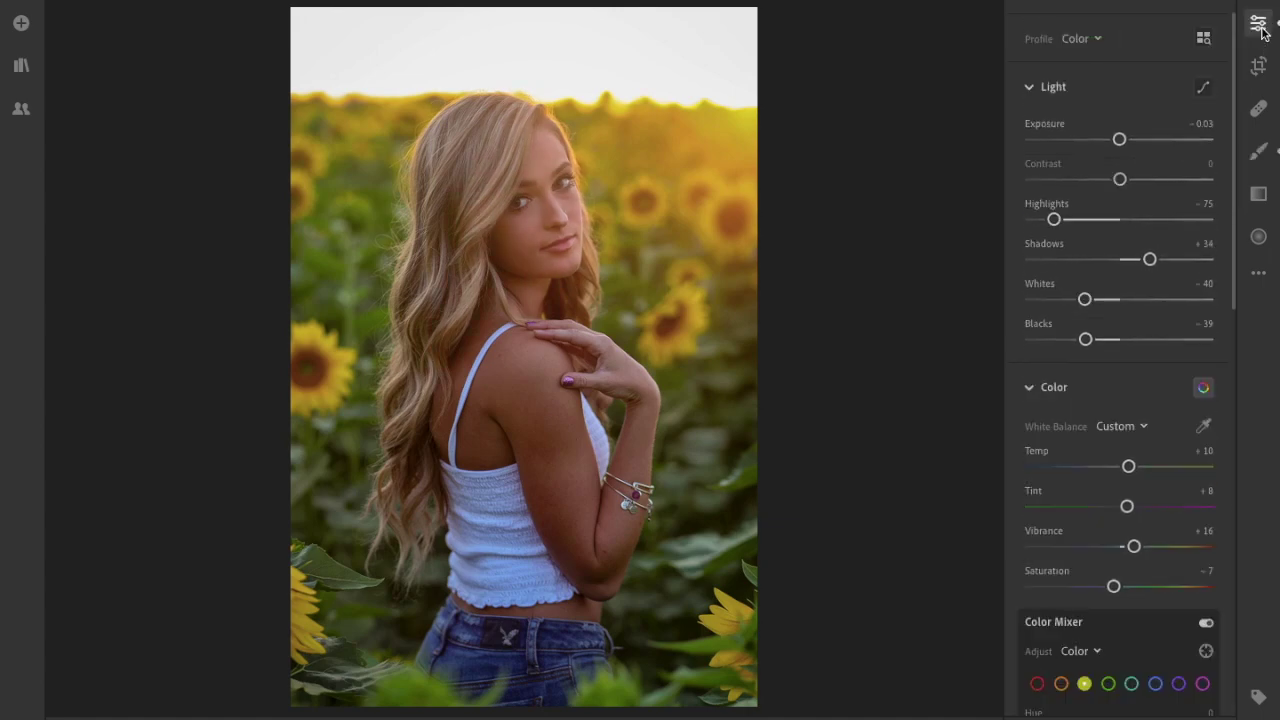
# Lower Whites, set Highlights to -75, raise Exposure to +0.22, then zoom in on the fingernails
pyautogui.press('\\')
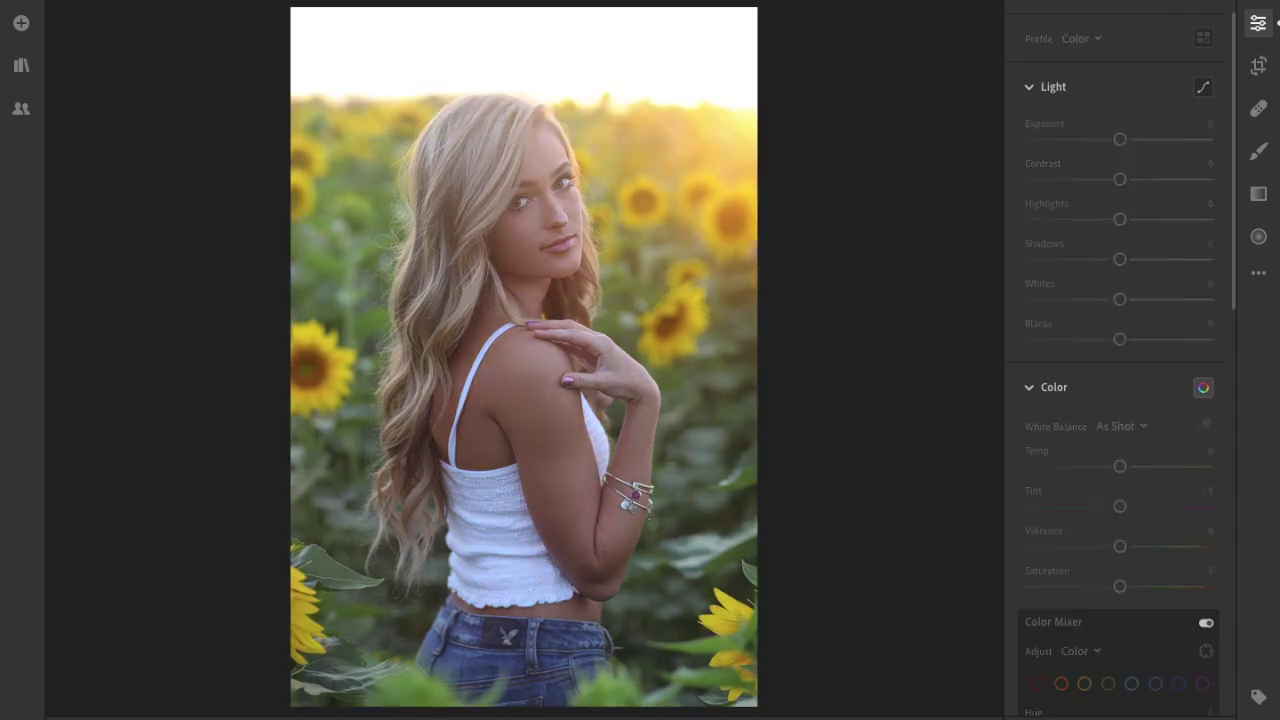
pyautogui.press('\\')
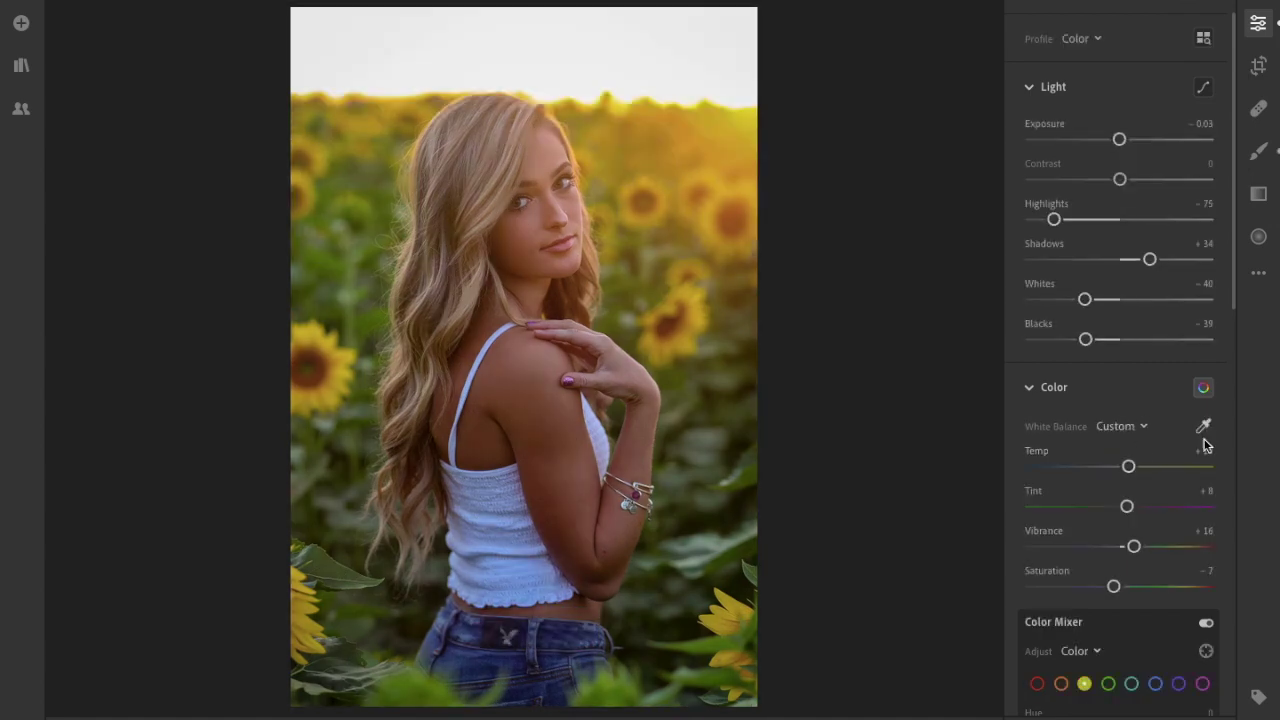
pyautogui.scroll(-2, 1200, 495)
pyautogui.scroll(-2, 1192, 493)
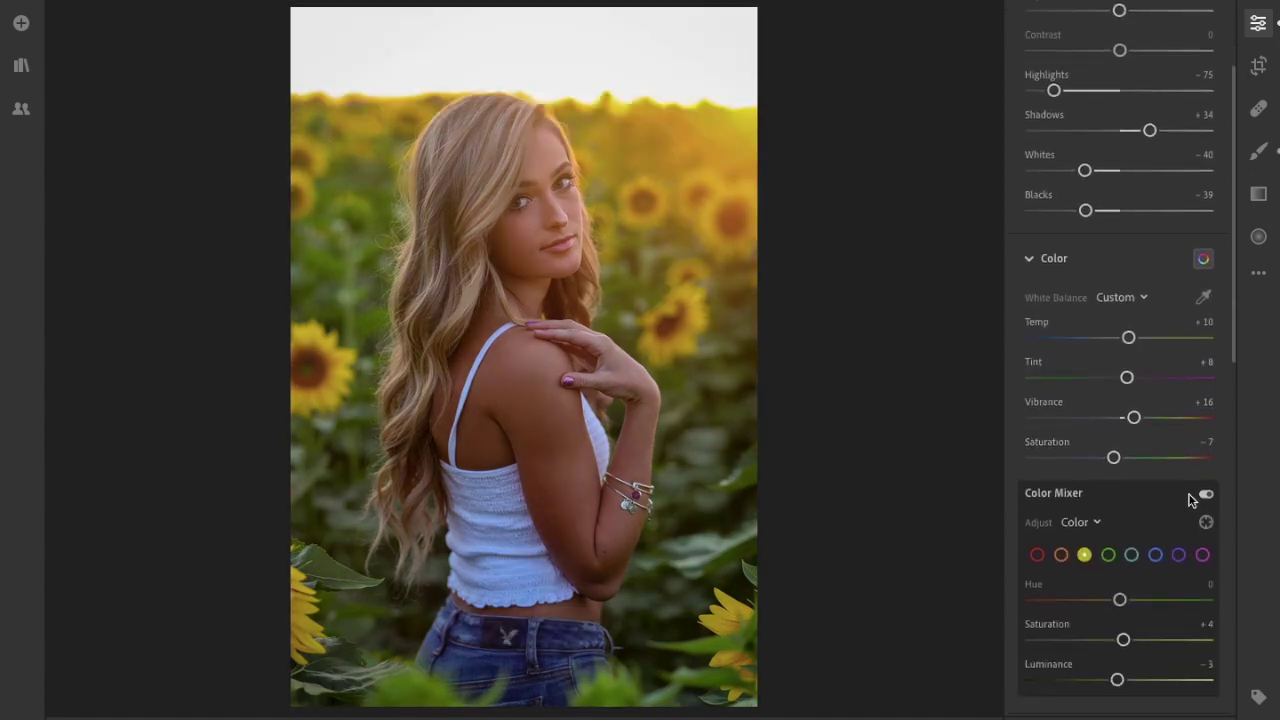
pyautogui.scroll(5, 1190, 491)
pyautogui.moveTo(1084, 334)
pyautogui.mouseDown()
pyautogui.moveTo(1066, 335)
pyautogui.moveTo(1086, 335)
pyautogui.mouseUp()
pyautogui.moveTo(1049, 254)
pyautogui.mouseDown()
pyautogui.moveTo(1031, 255)
pyautogui.moveTo(1055, 257)
pyautogui.mouseUp()
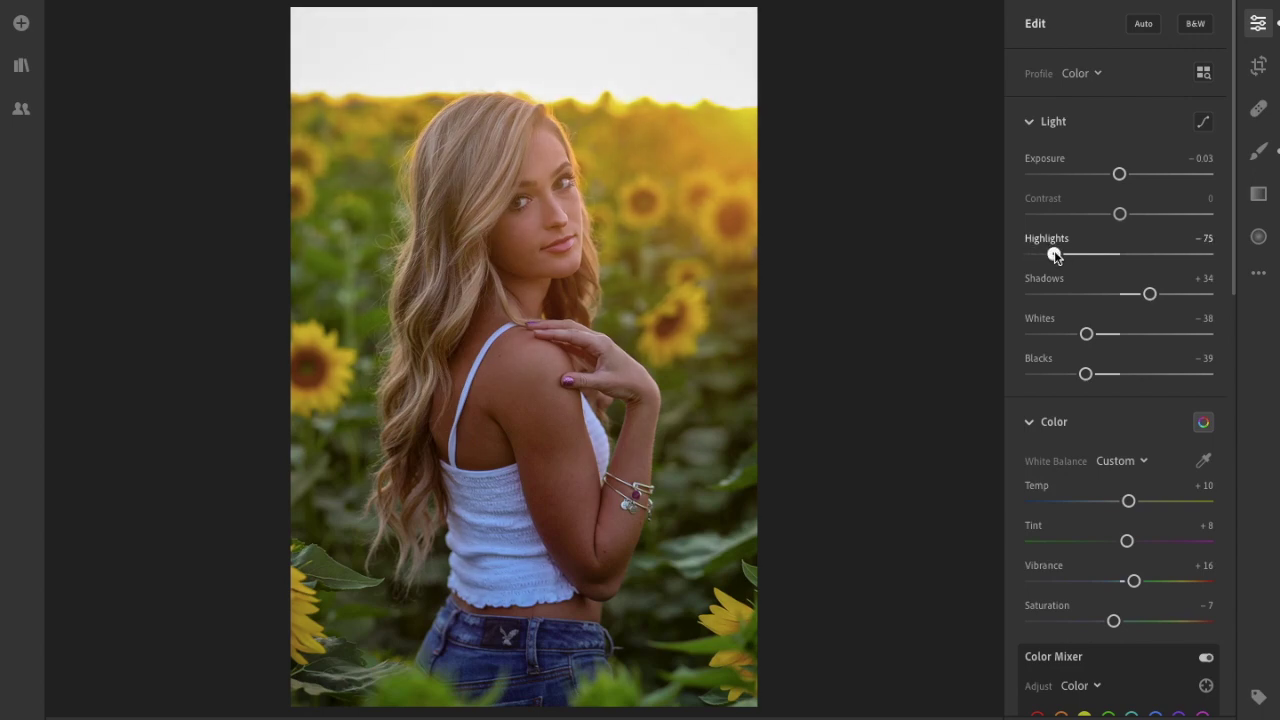
pyautogui.moveTo(1120, 175); pyautogui.dragTo(1125, 175)
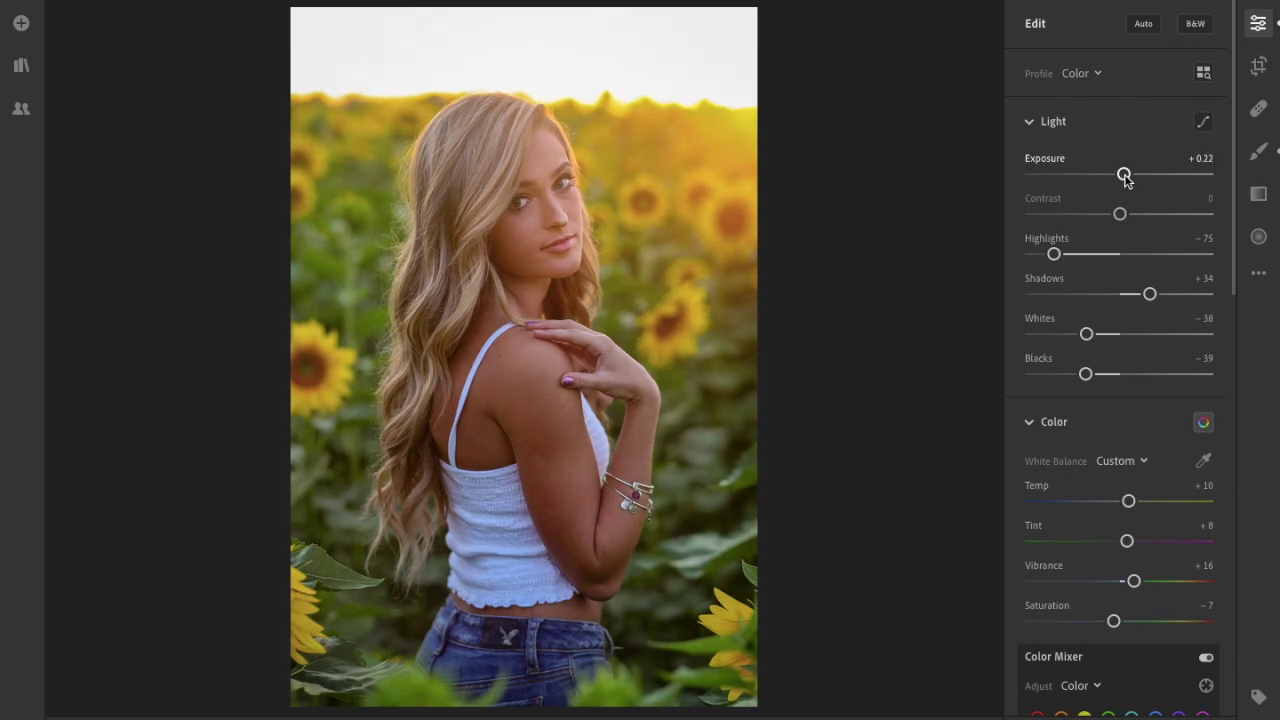
pyautogui.click(546, 311)
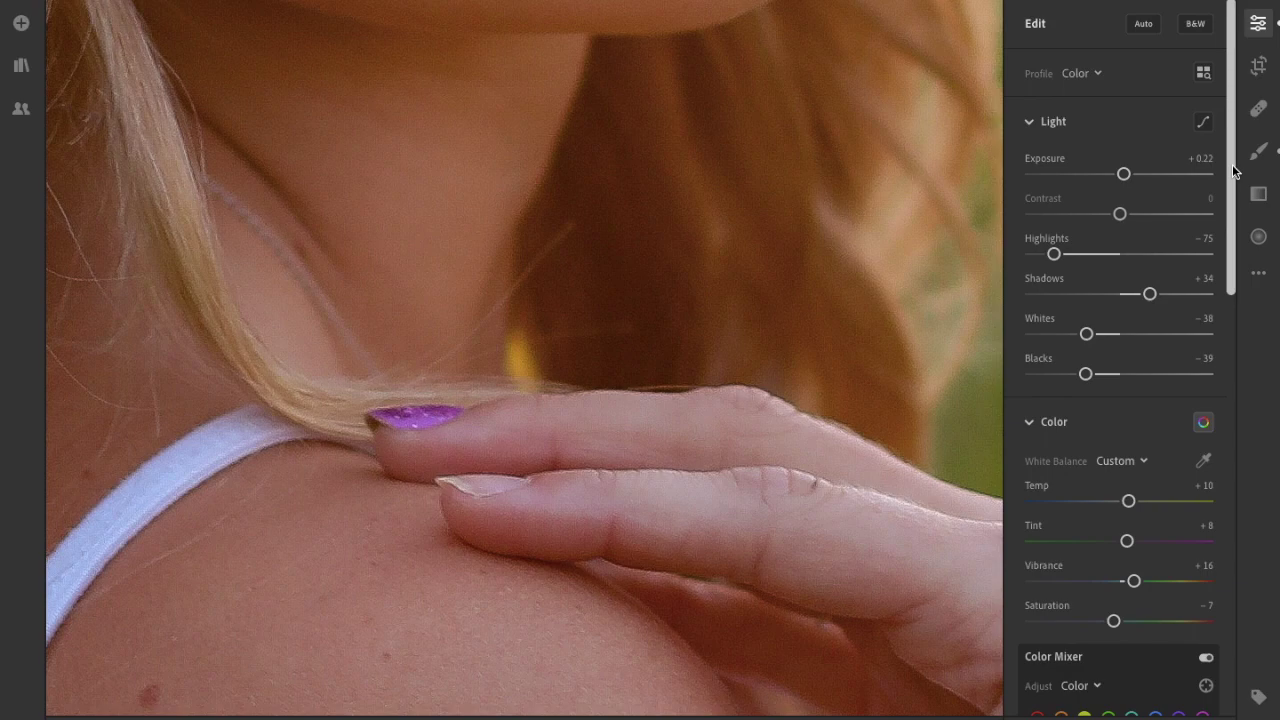
# Place a size 15 Clone-mode spot copying the upper purple nail onto the lower nail
pyautogui.click(1258, 108)
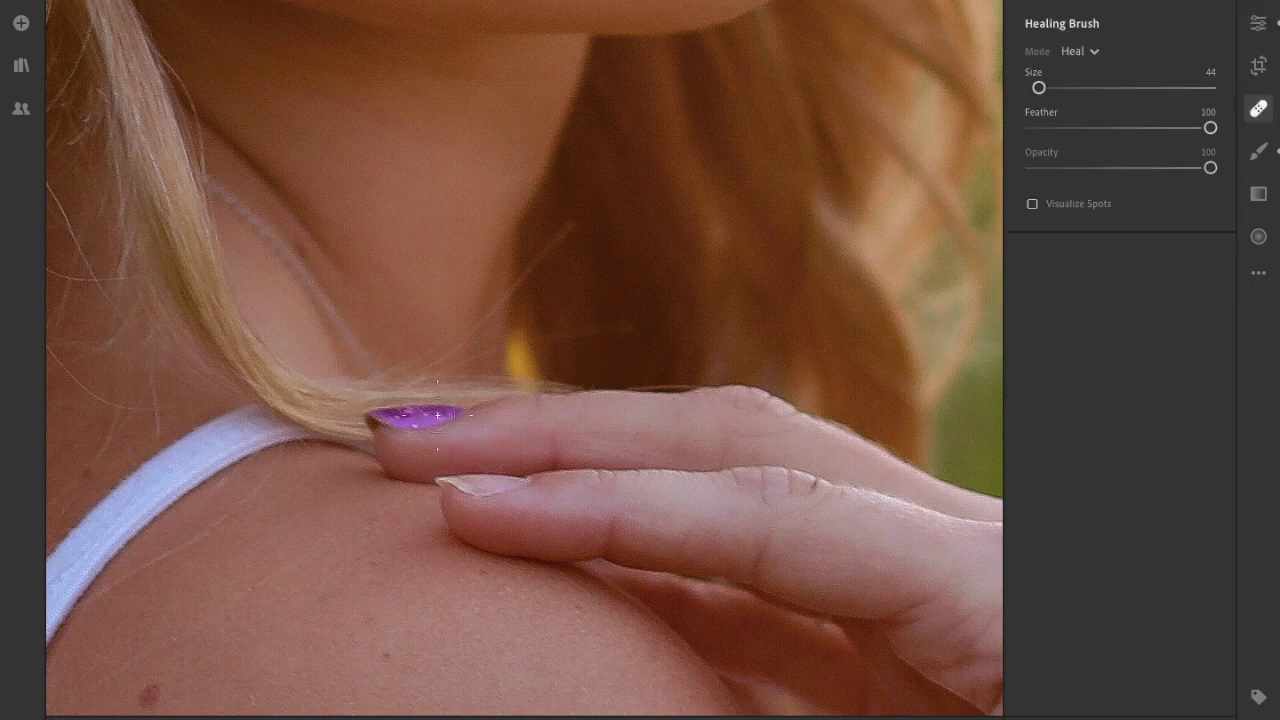
pyautogui.click(443, 407)
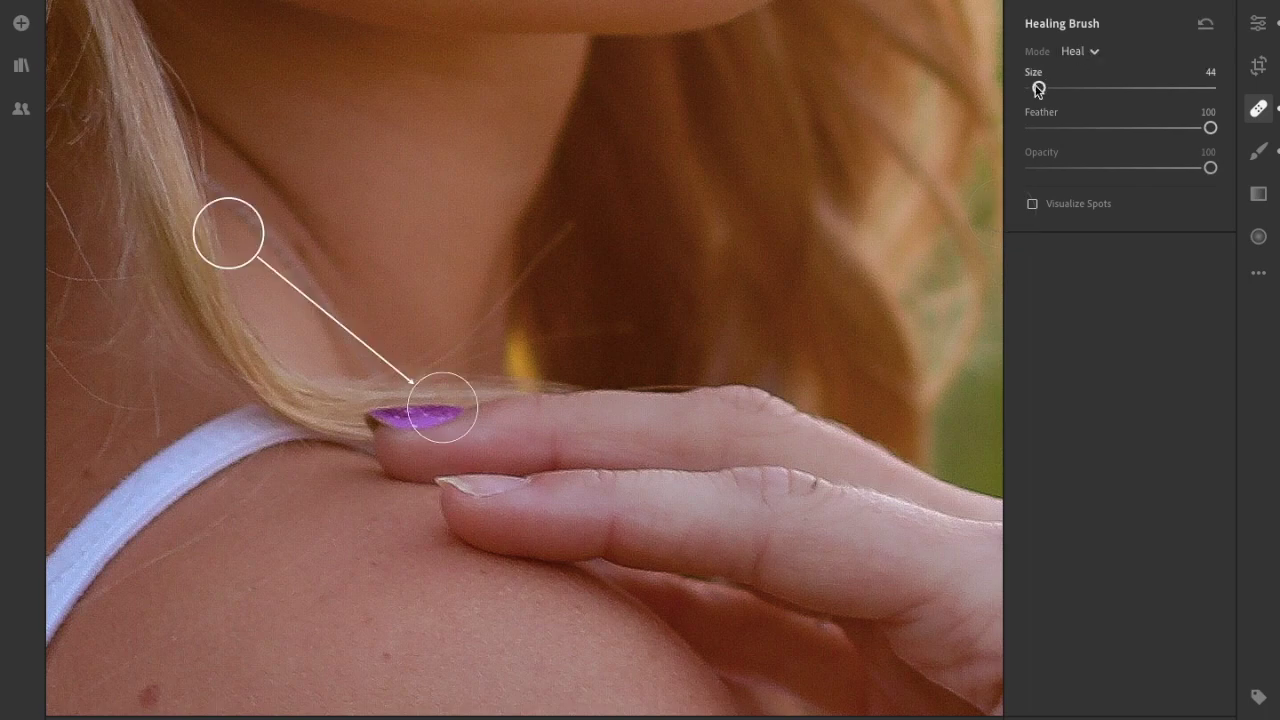
pyautogui.moveTo(1038, 90); pyautogui.dragTo(1036, 88)
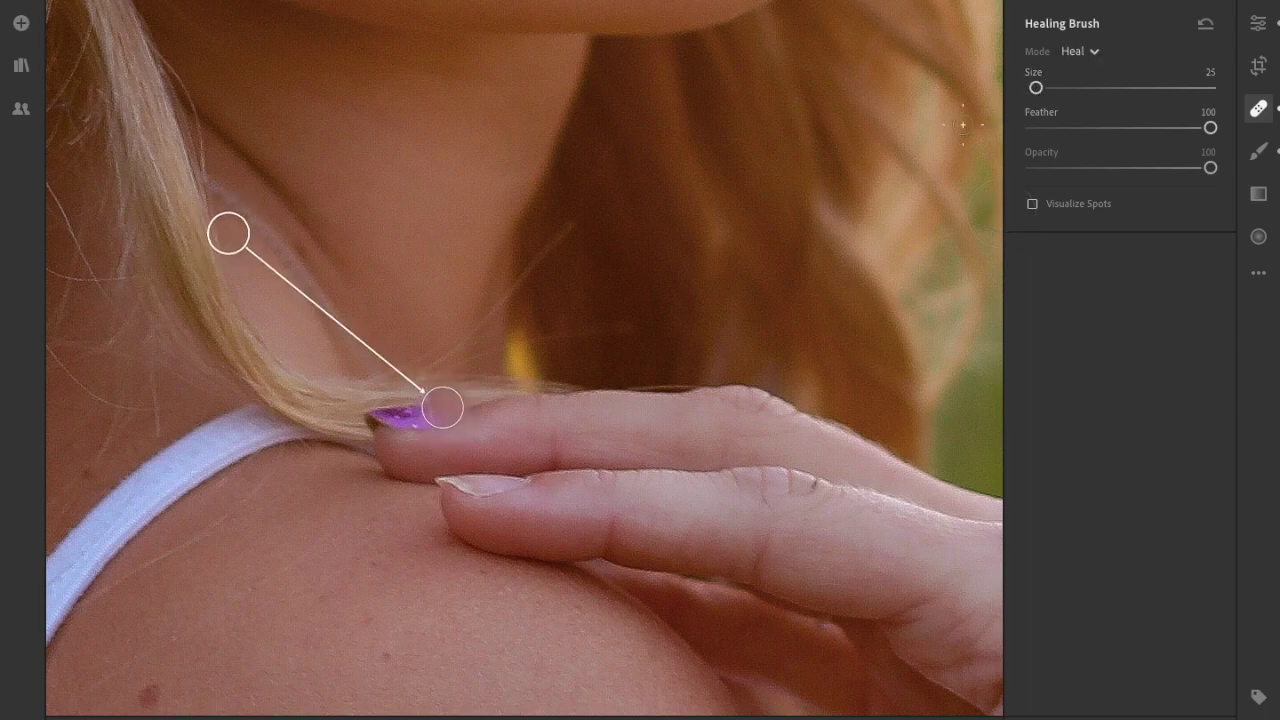
pyautogui.moveTo(230, 234)
pyautogui.mouseDown()
pyautogui.moveTo(429, 369)
pyautogui.moveTo(403, 412)
pyautogui.mouseUp()
pyautogui.moveTo(1038, 90); pyautogui.dragTo(1034, 88)
pyautogui.click(1088, 51)
pyautogui.click(1080, 83)
pyautogui.moveTo(494, 446)
pyautogui.mouseDown()
pyautogui.moveTo(504, 486)
pyautogui.moveTo(464, 485)
pyautogui.mouseUp()
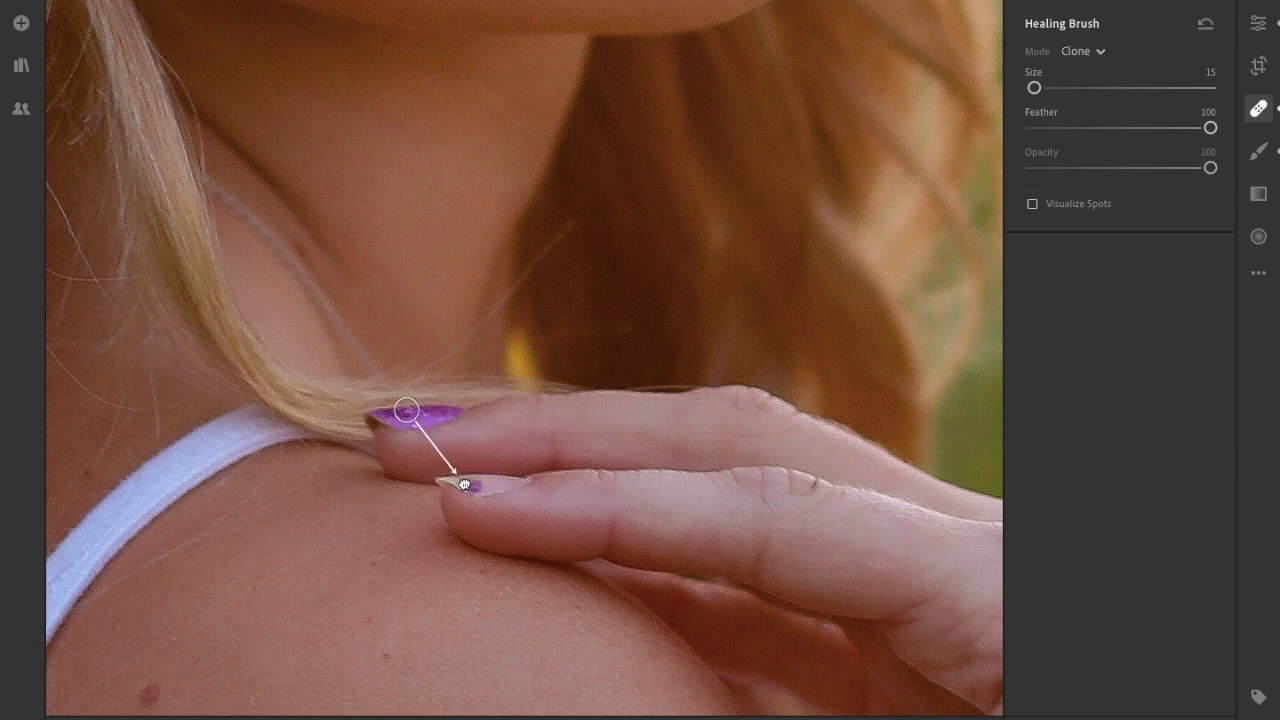
# Refine the first clone spot's source and patch, then add a second size 18 spot
pyautogui.moveTo(406, 411); pyautogui.dragTo(389, 414)
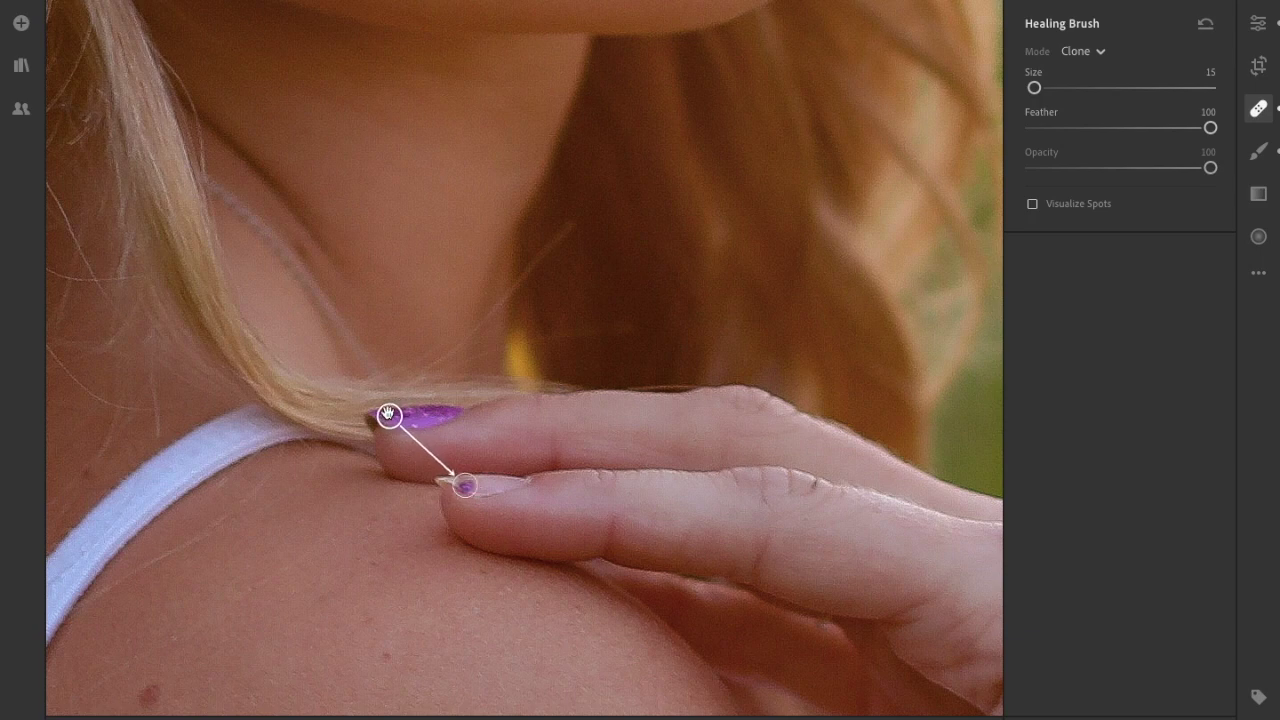
pyautogui.scroll(7, 401, 418)
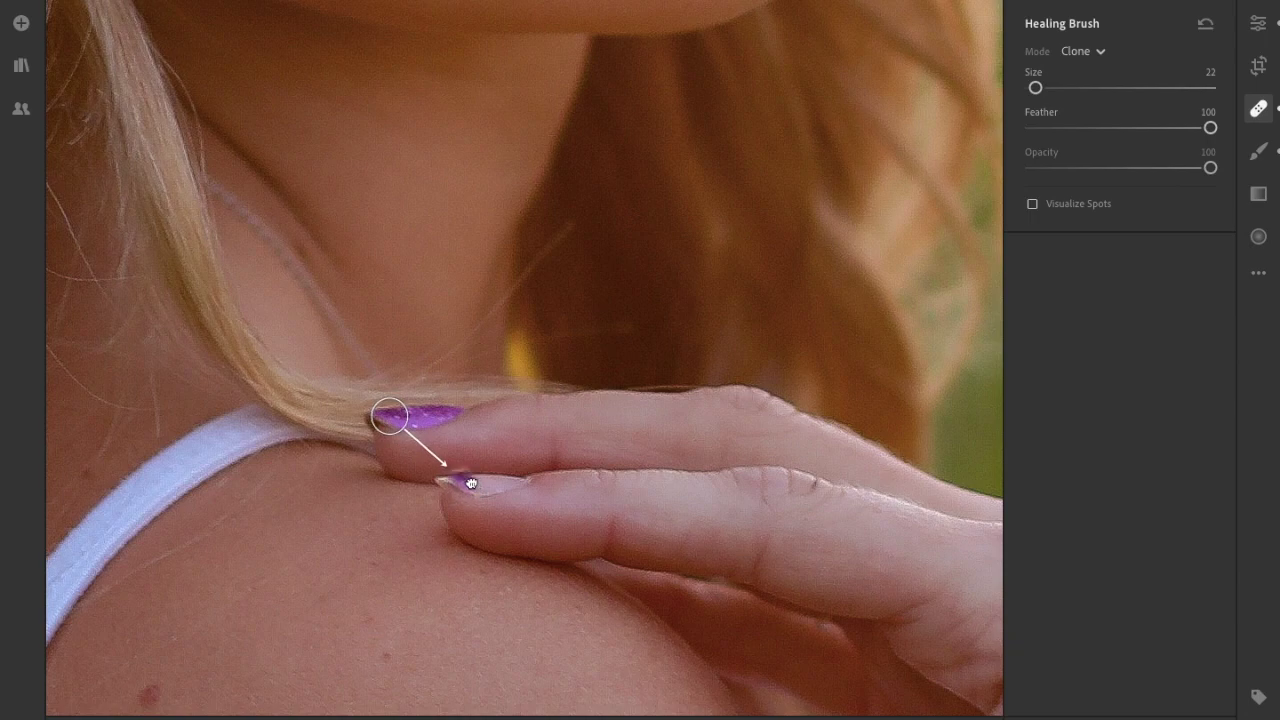
pyautogui.moveTo(469, 487); pyautogui.dragTo(507, 484)
pyautogui.moveTo(392, 414); pyautogui.dragTo(424, 413)
pyautogui.scroll(-4, 424, 413)
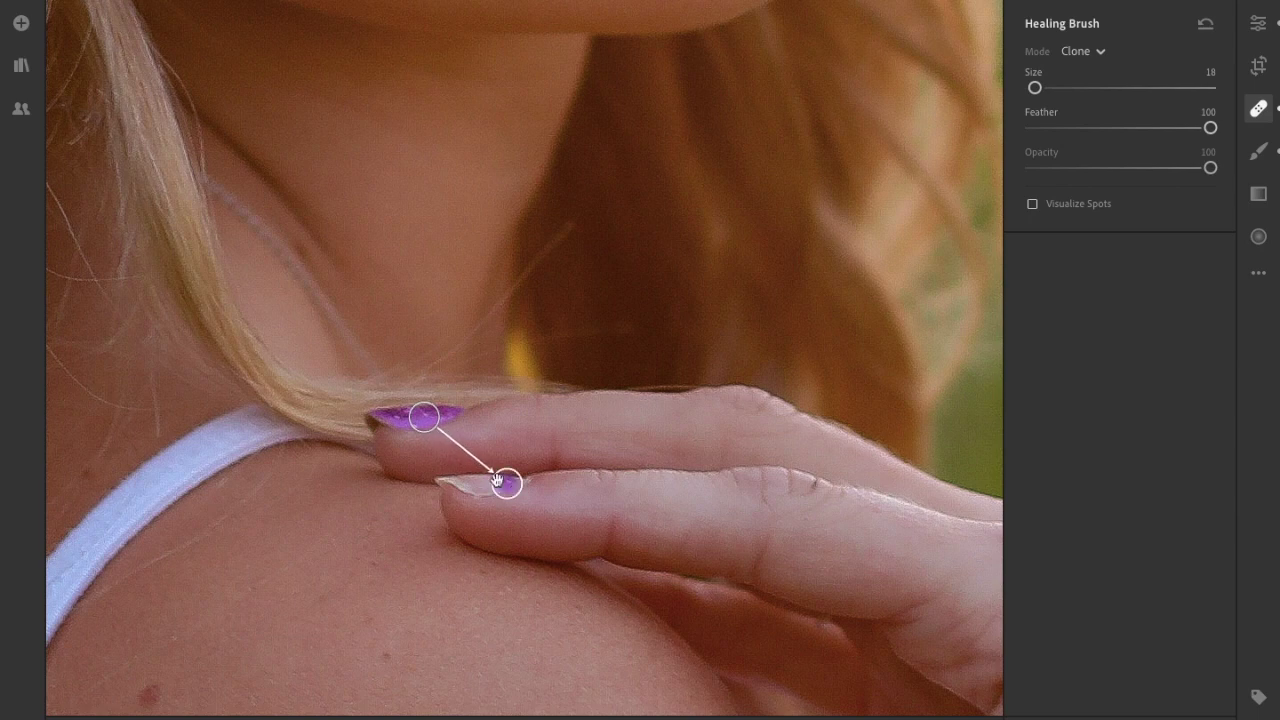
pyautogui.click(397, 421)
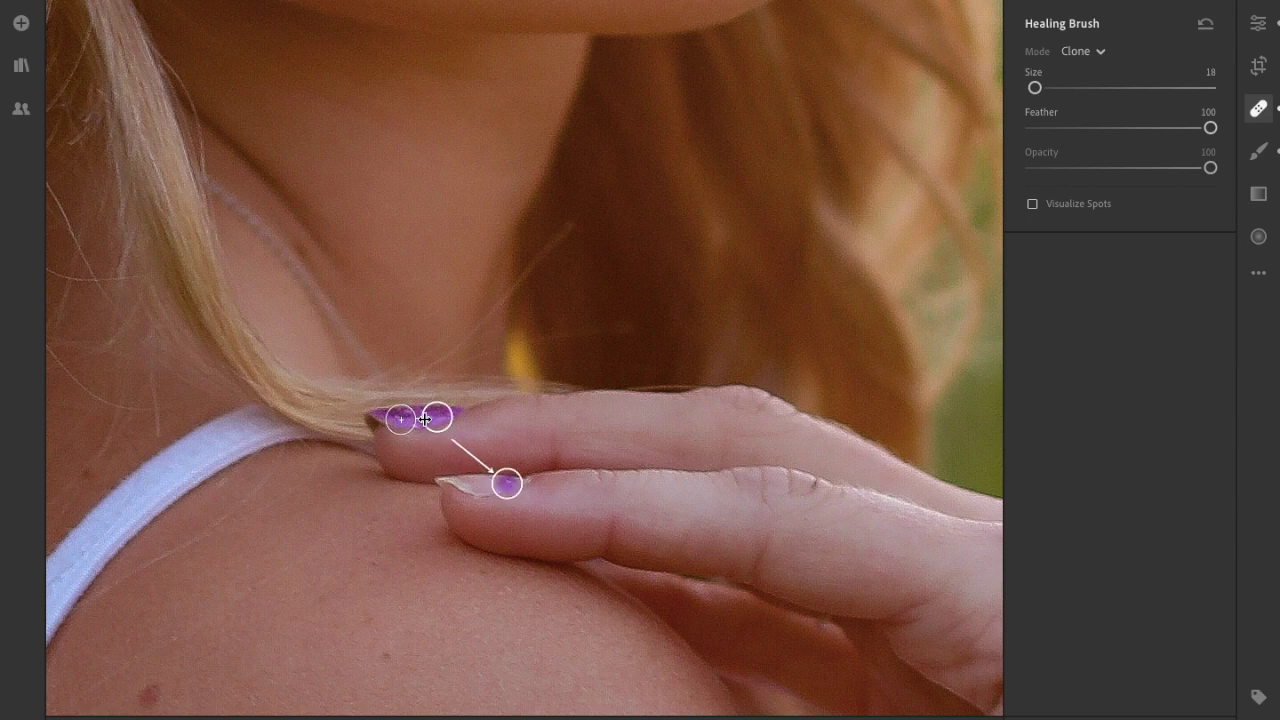
pyautogui.moveTo(409, 420); pyautogui.dragTo(477, 476)
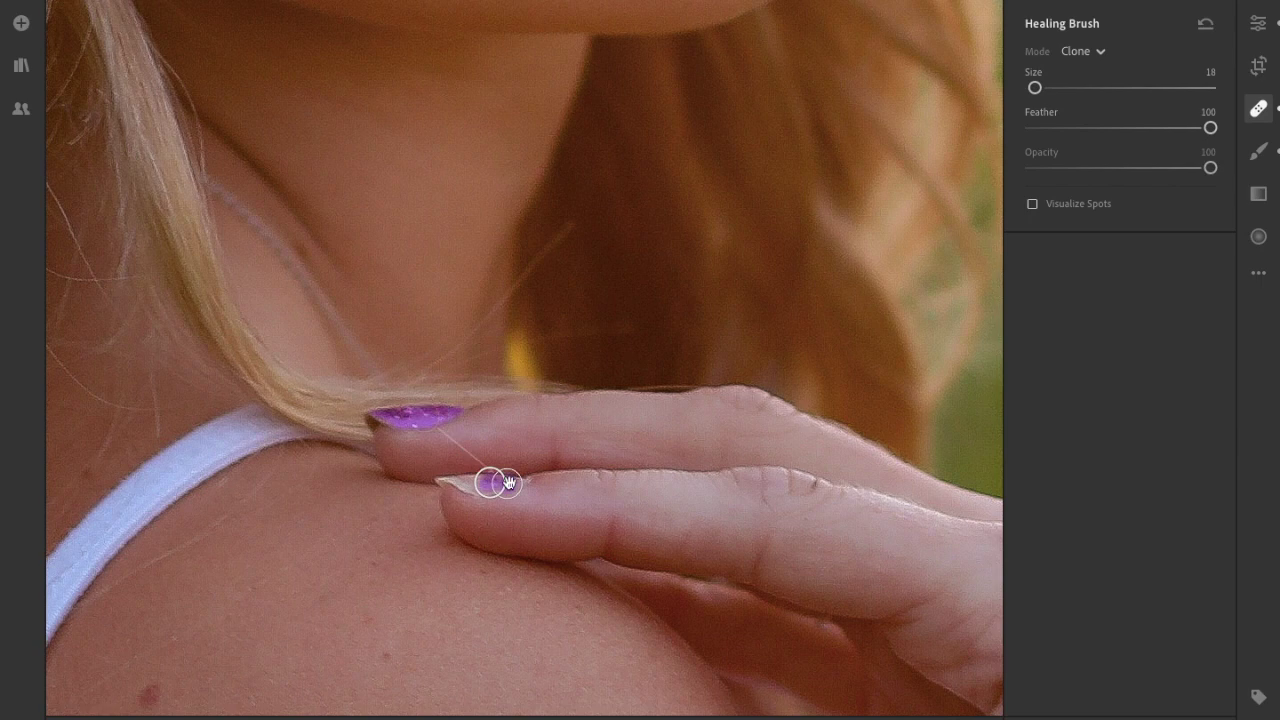
pyautogui.press('[')
pyautogui.press('[')
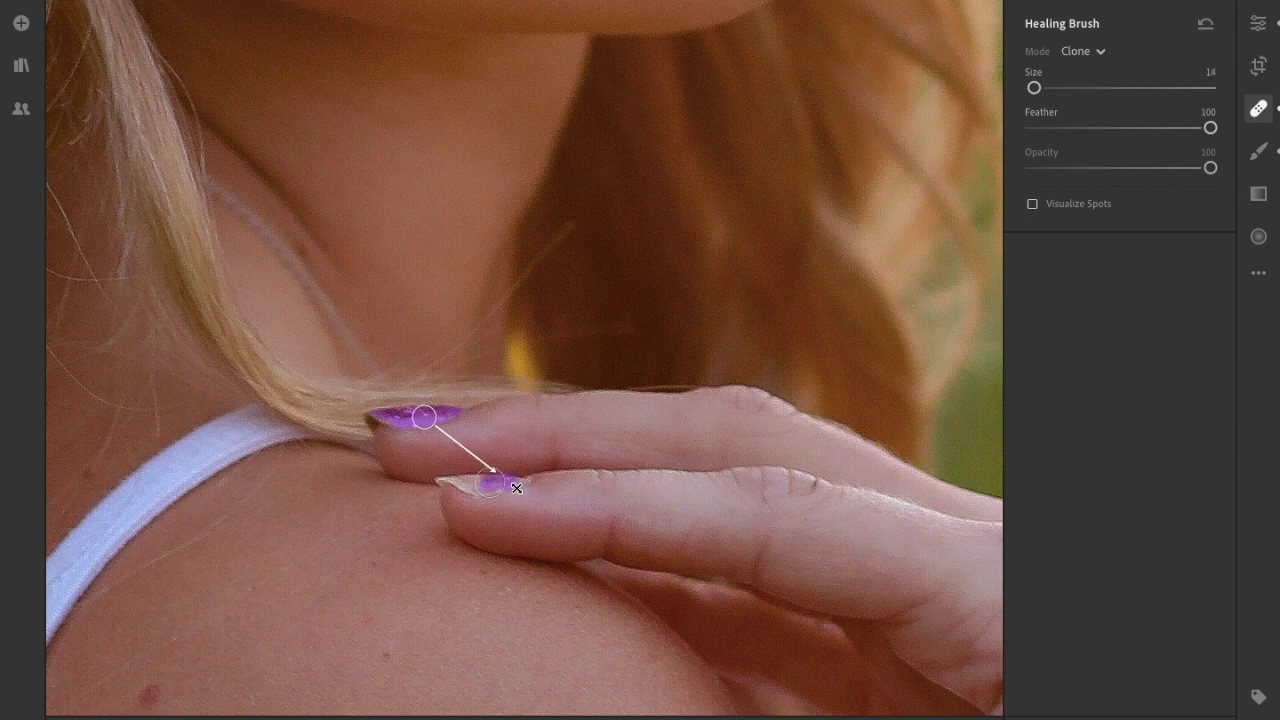
pyautogui.press(']')
pyautogui.press(']')
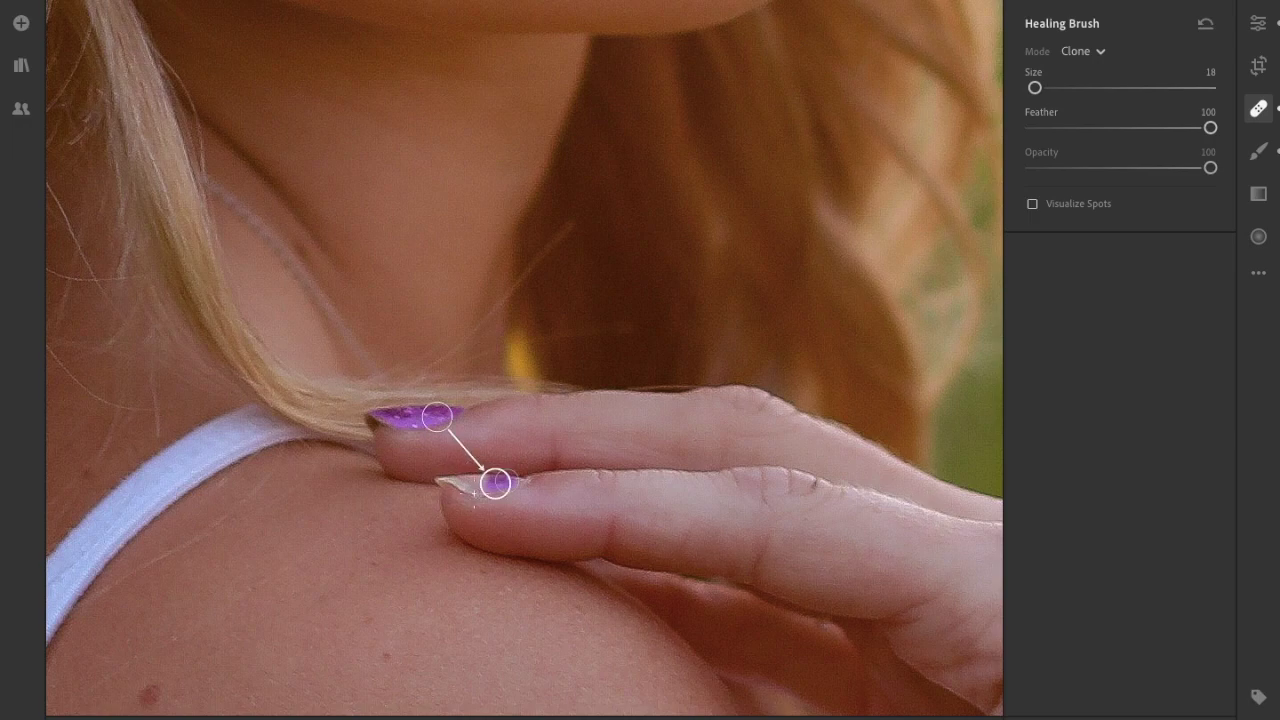
# Add a size 22 clone spot sampling the purple nail and slide it along the lower nail
pyautogui.click(453, 482)
pyautogui.press(']')
pyautogui.press(']')
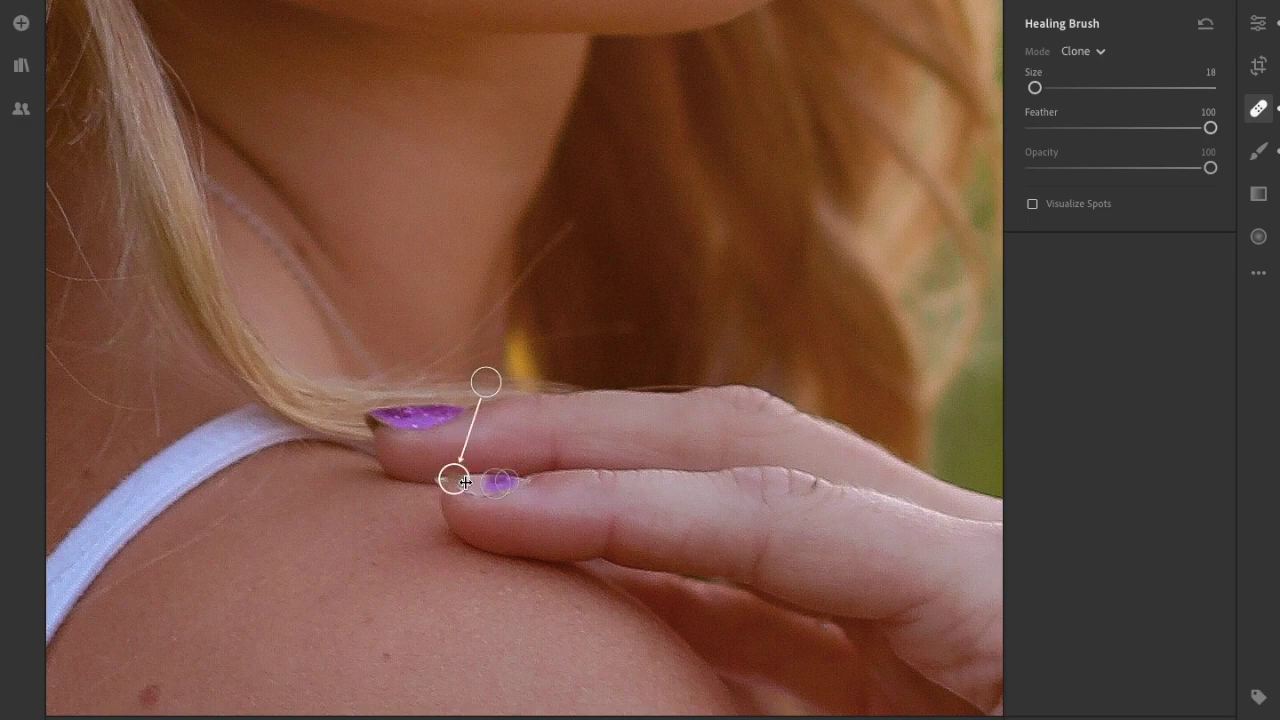
pyautogui.moveTo(486, 390); pyautogui.dragTo(395, 422)
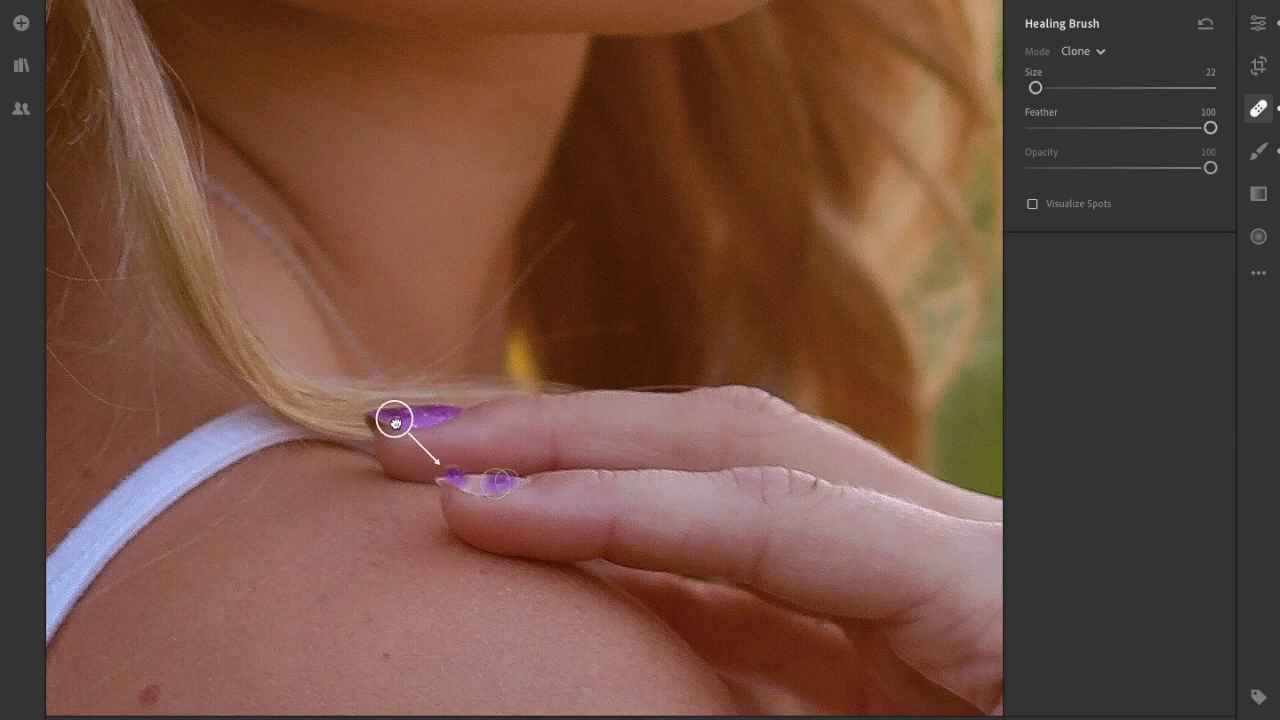
pyautogui.moveTo(464, 494); pyautogui.dragTo(487, 495)
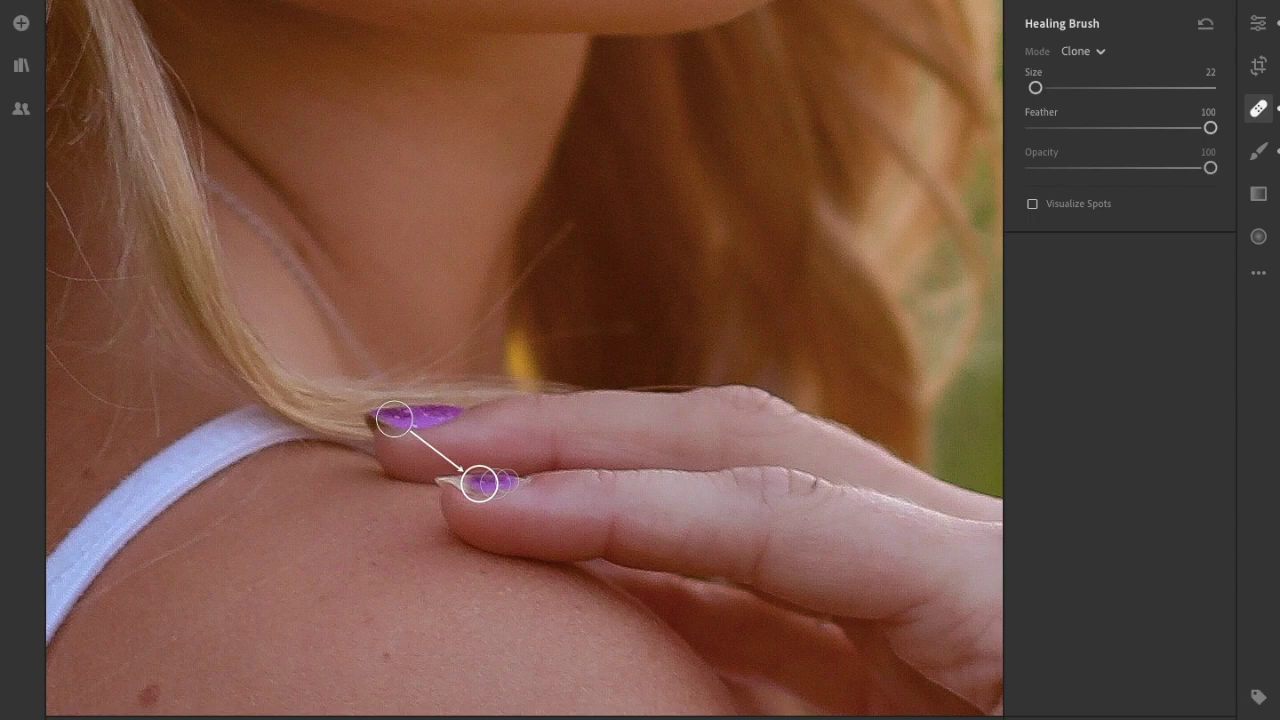
pyautogui.moveTo(394, 419)
pyautogui.mouseDown()
pyautogui.moveTo(463, 409)
pyautogui.moveTo(431, 411)
pyautogui.mouseUp()
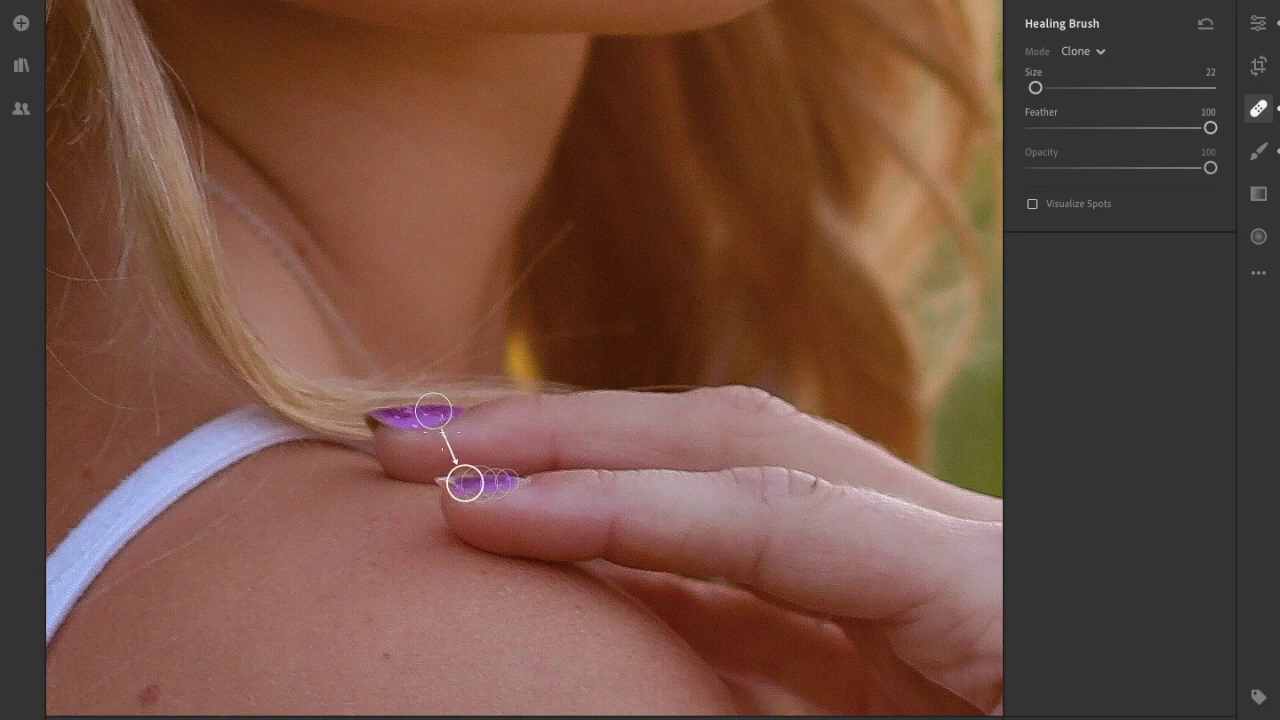
pyautogui.scroll(-5, 431, 411)
pyautogui.moveTo(431, 409); pyautogui.dragTo(418, 418)
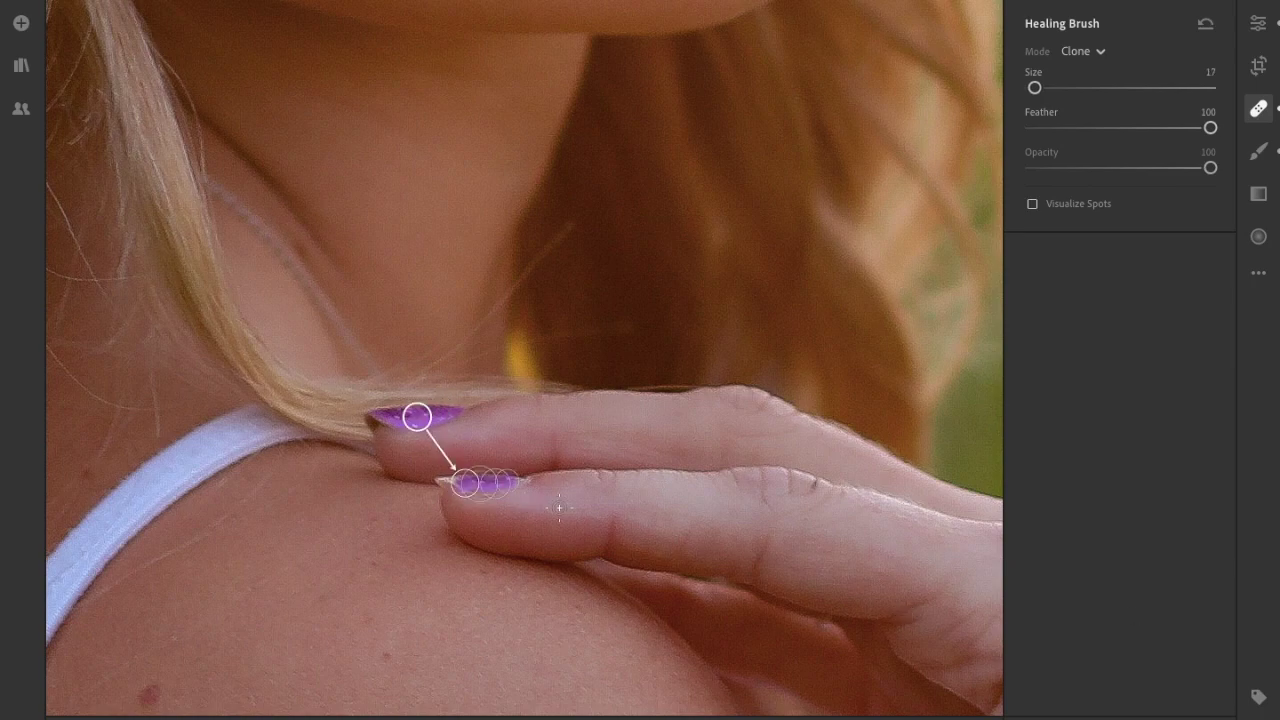
pyautogui.scroll(5, 485, 495)
pyautogui.scroll(-3, 483, 500)
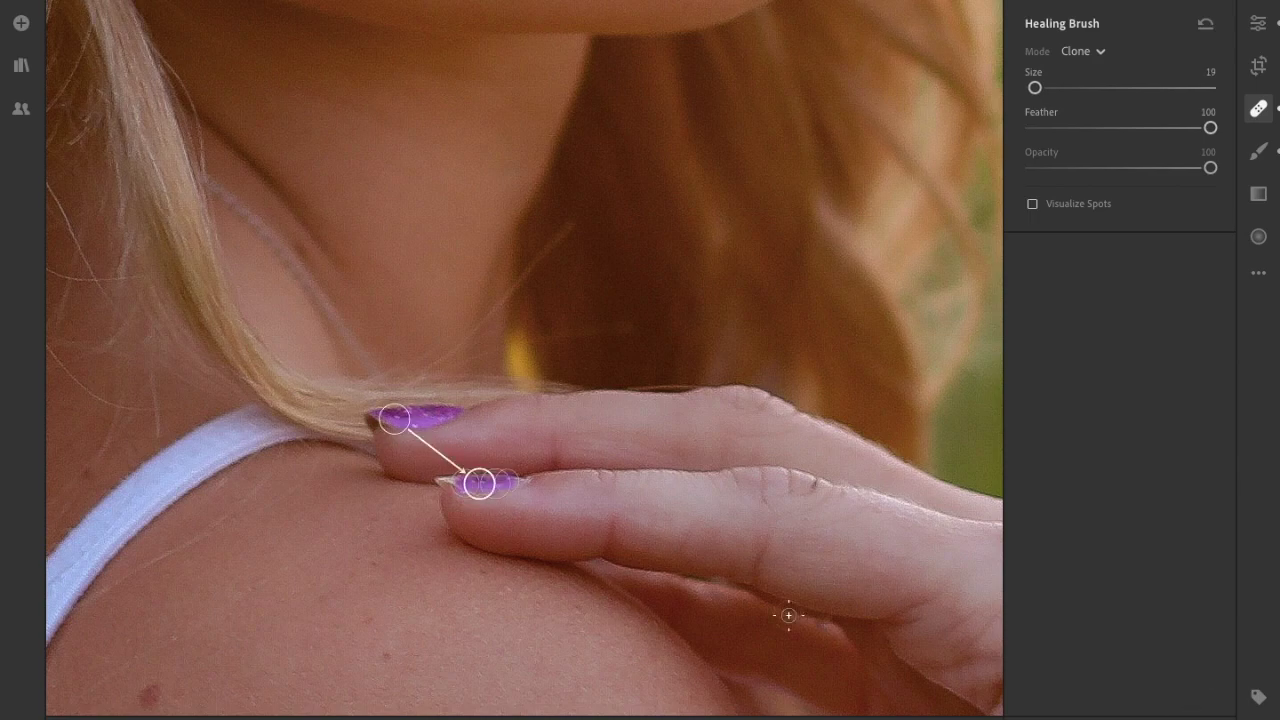
pyautogui.scroll(-2, 458, 491)
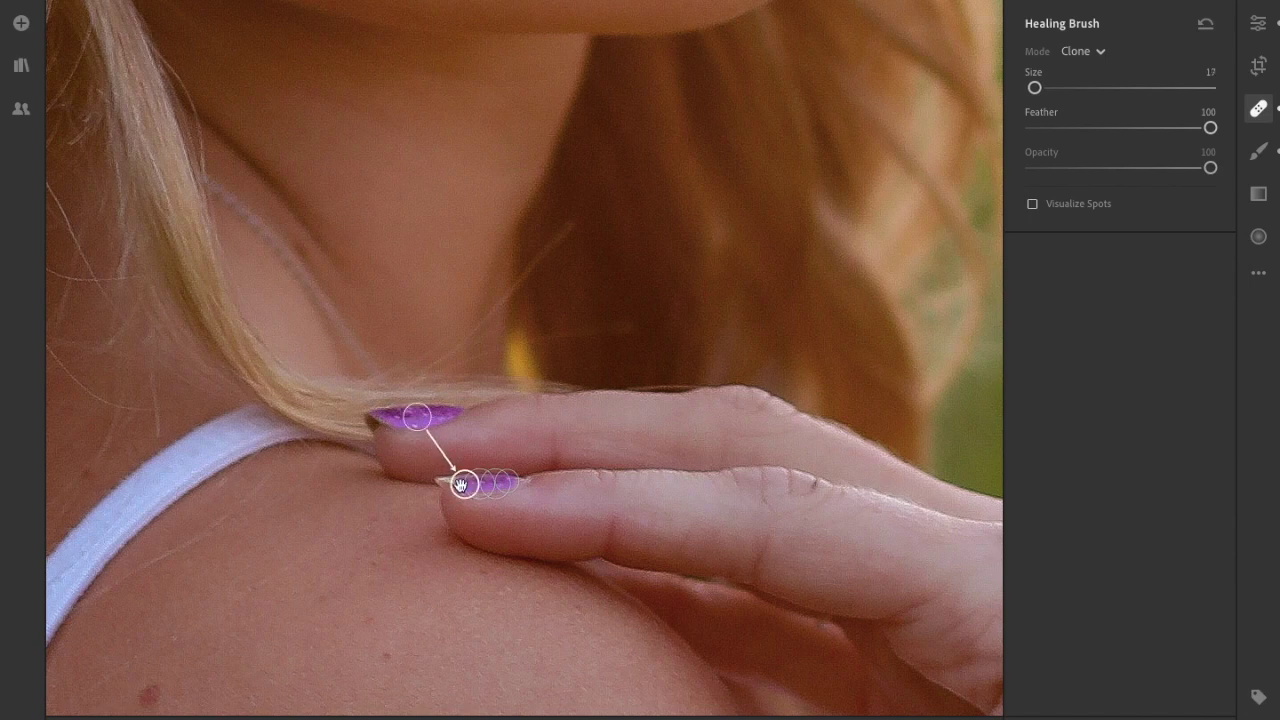
# Add two more clone spots and fine-tune their sample points on the upper nail
pyautogui.click(401, 417)
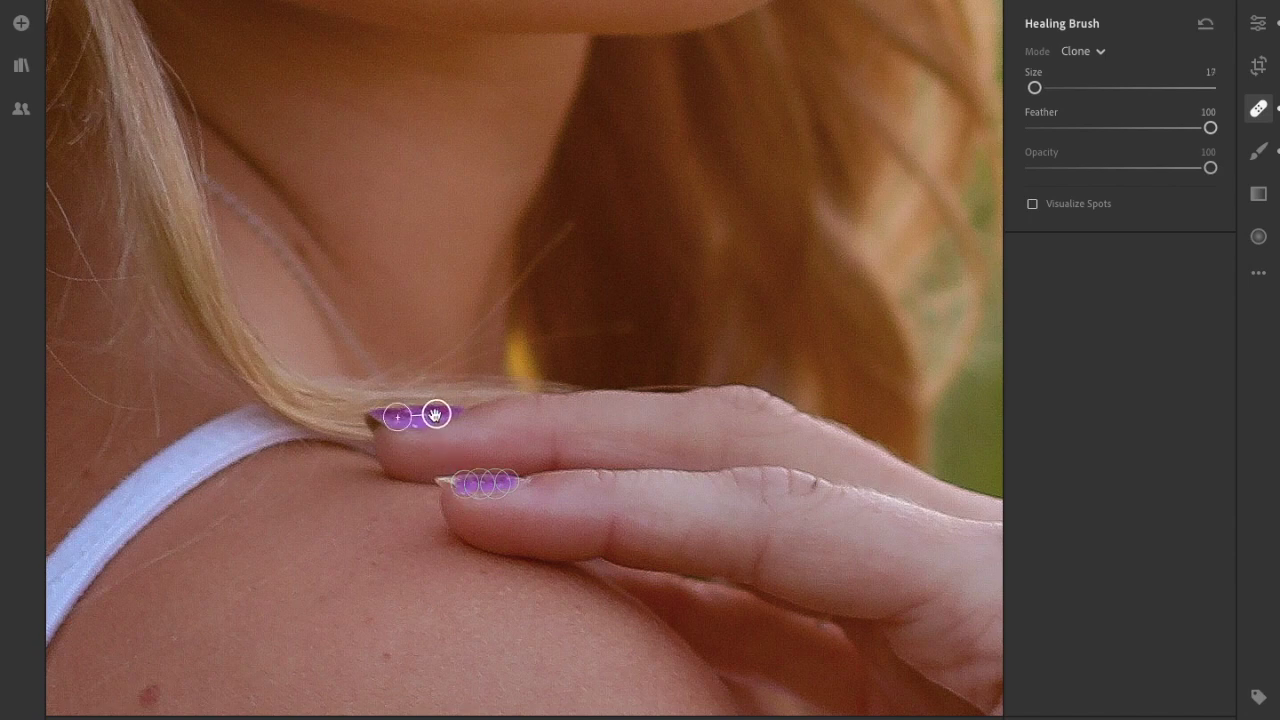
pyautogui.moveTo(437, 414); pyautogui.dragTo(454, 488)
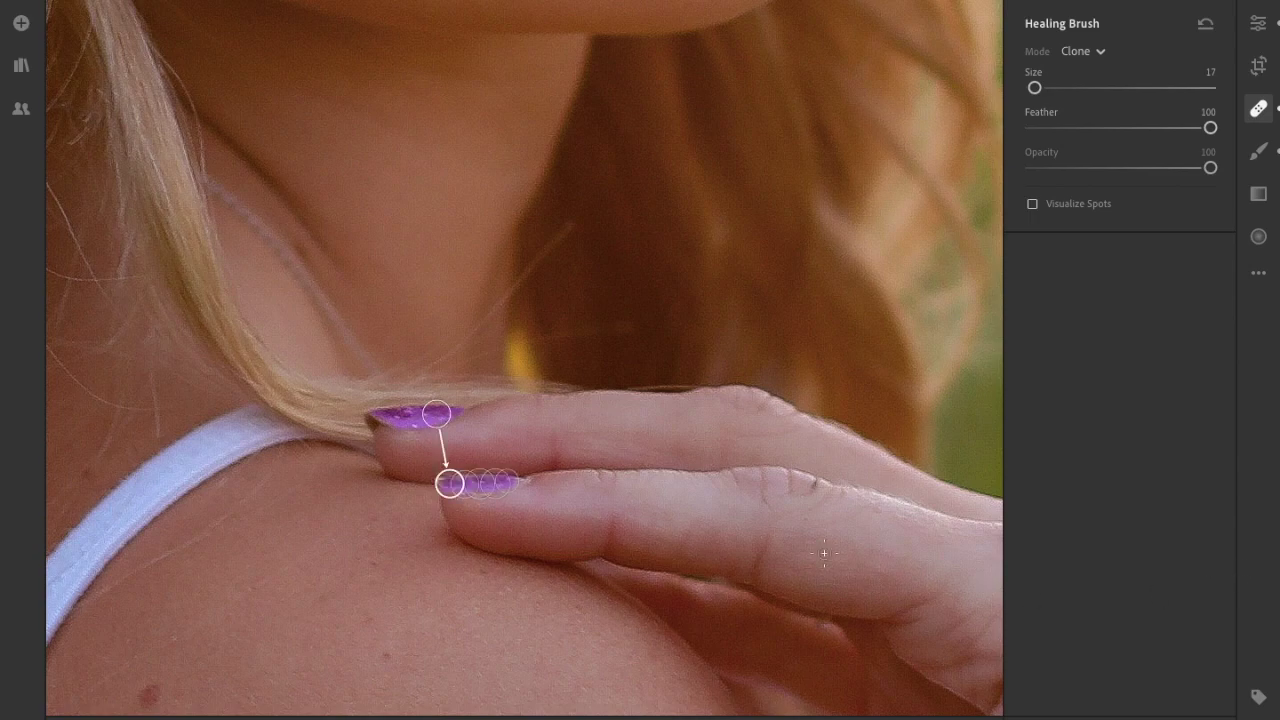
pyautogui.click(417, 417)
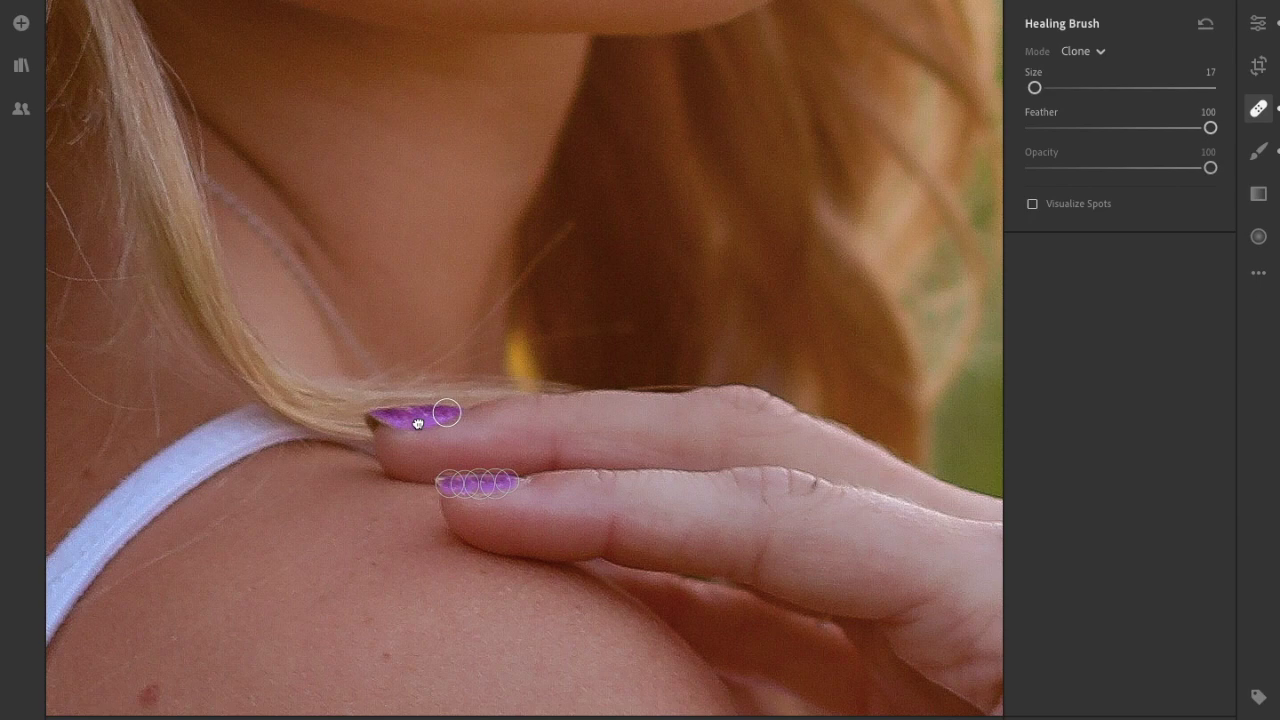
pyautogui.moveTo(414, 446); pyautogui.dragTo(436, 427)
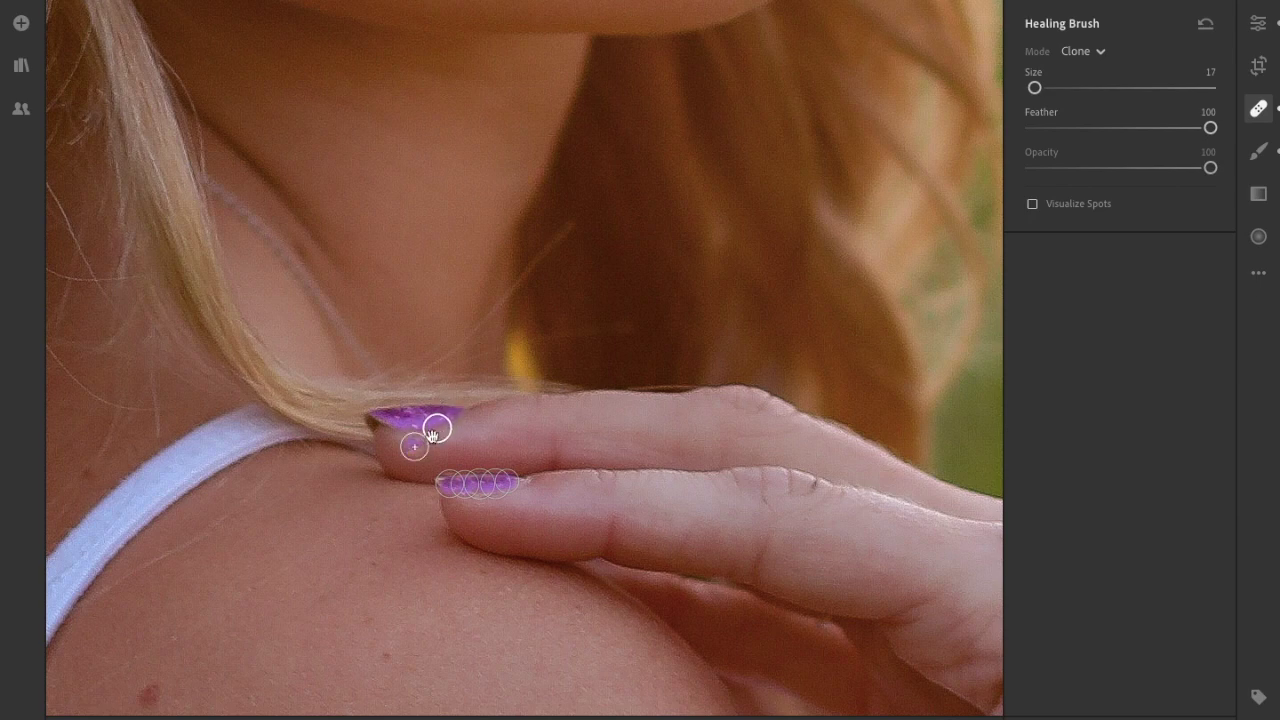
pyautogui.click(498, 499)
pyautogui.moveTo(437, 428); pyautogui.dragTo(449, 423)
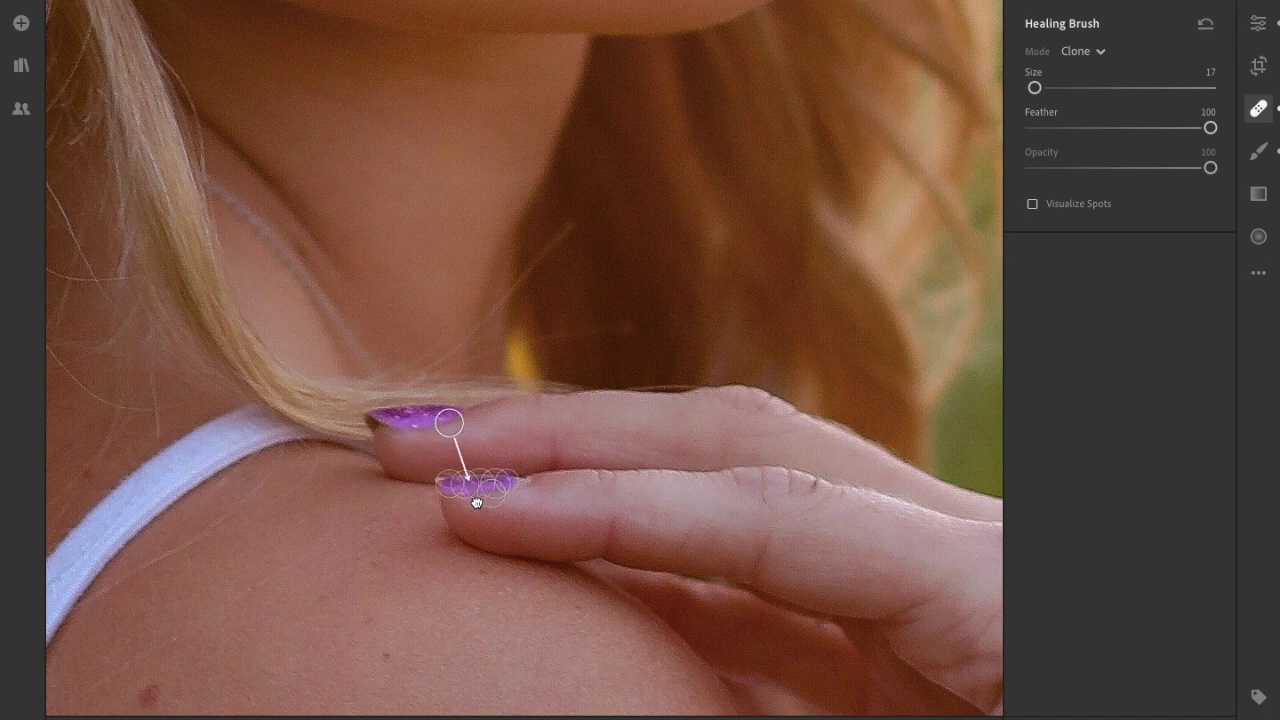
pyautogui.moveTo(449, 423); pyautogui.dragTo(422, 428)
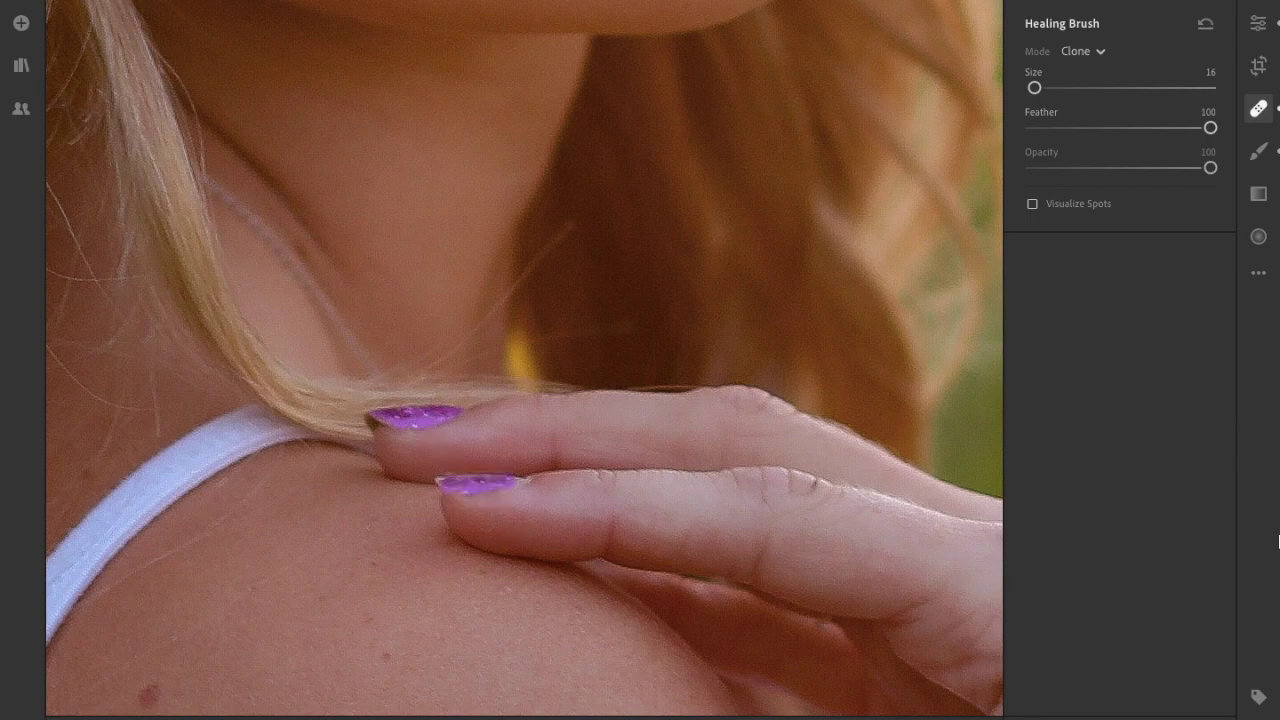
pyautogui.click(1258, 22)
# Make the photo black and white: Saturation -100, Blacks -63, Noise Reduction 28, Texture +75
pyautogui.click(745, 324)
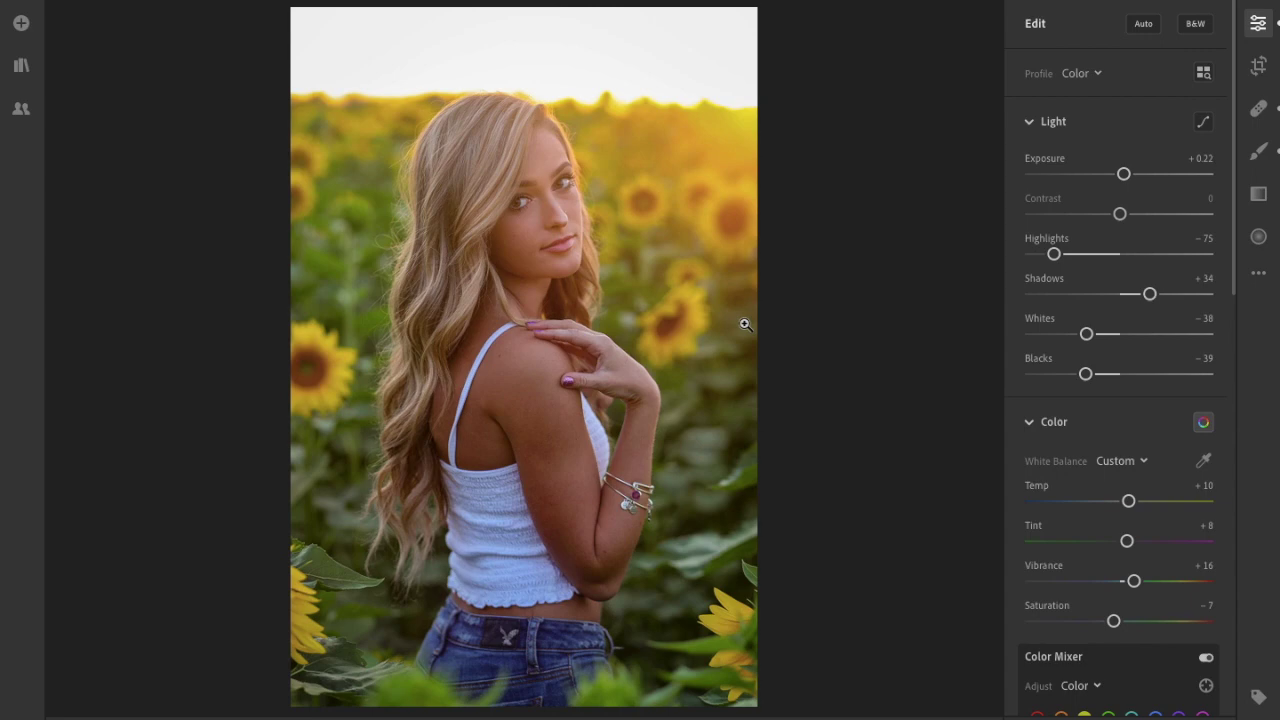
pyautogui.moveTo(1113, 621); pyautogui.dragTo(1020, 618)
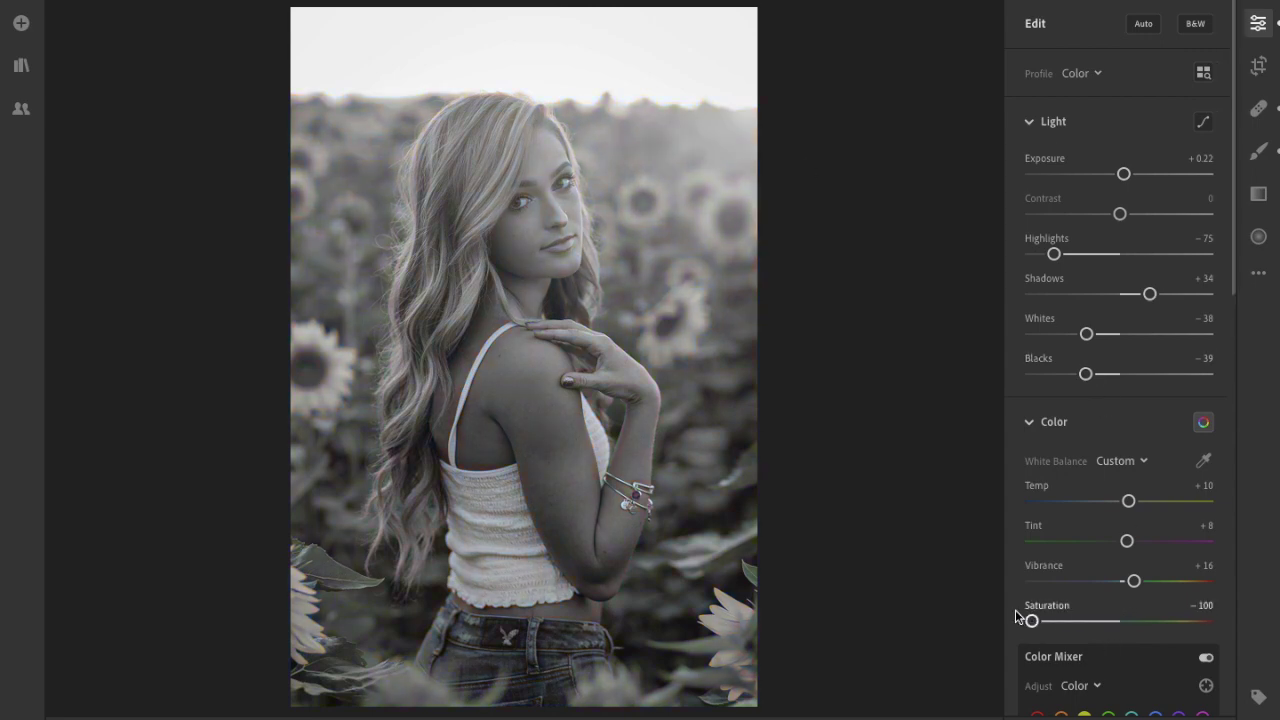
pyautogui.moveTo(1085, 372); pyautogui.dragTo(1070, 370)
pyautogui.scroll(-10, 1094, 500)
pyautogui.scroll(1, 1118, 398)
pyautogui.click(1082, 387)
pyautogui.scroll(3, 1130, 360)
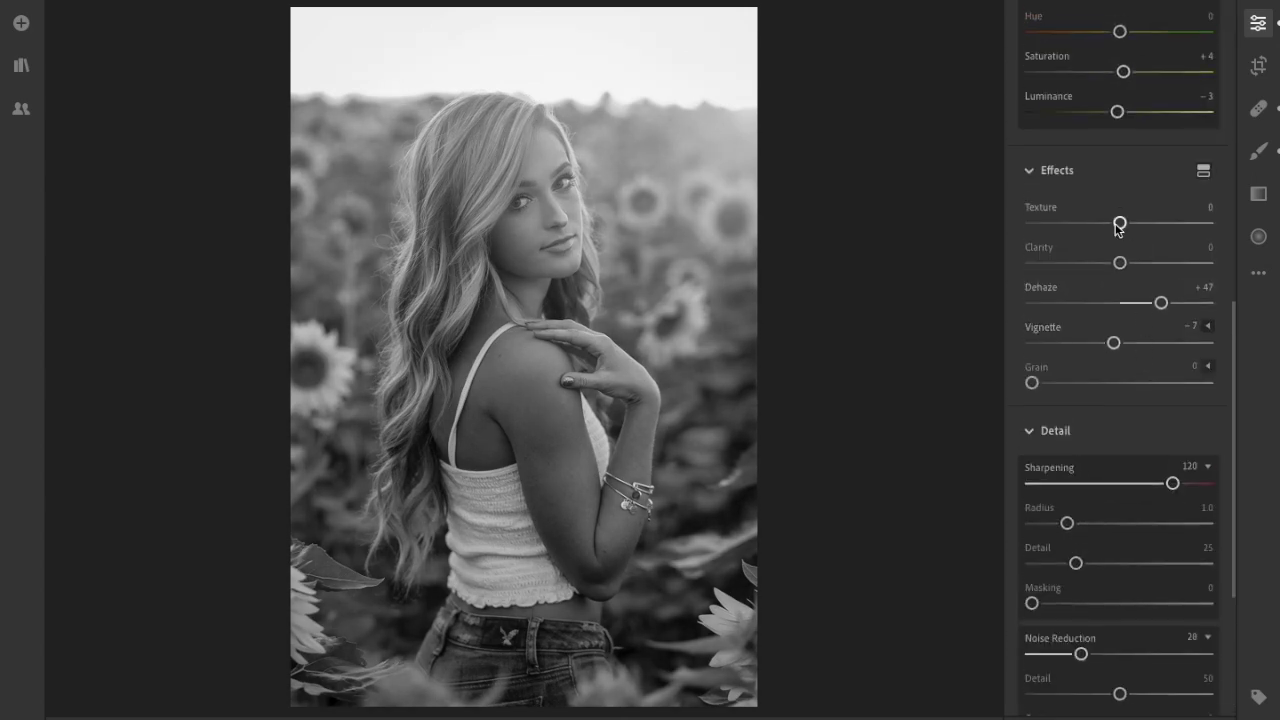
pyautogui.moveTo(1119, 224); pyautogui.dragTo(1186, 222)
# Compare the result with the original, then stop the QuickTime screen recording
pyautogui.press('\\')
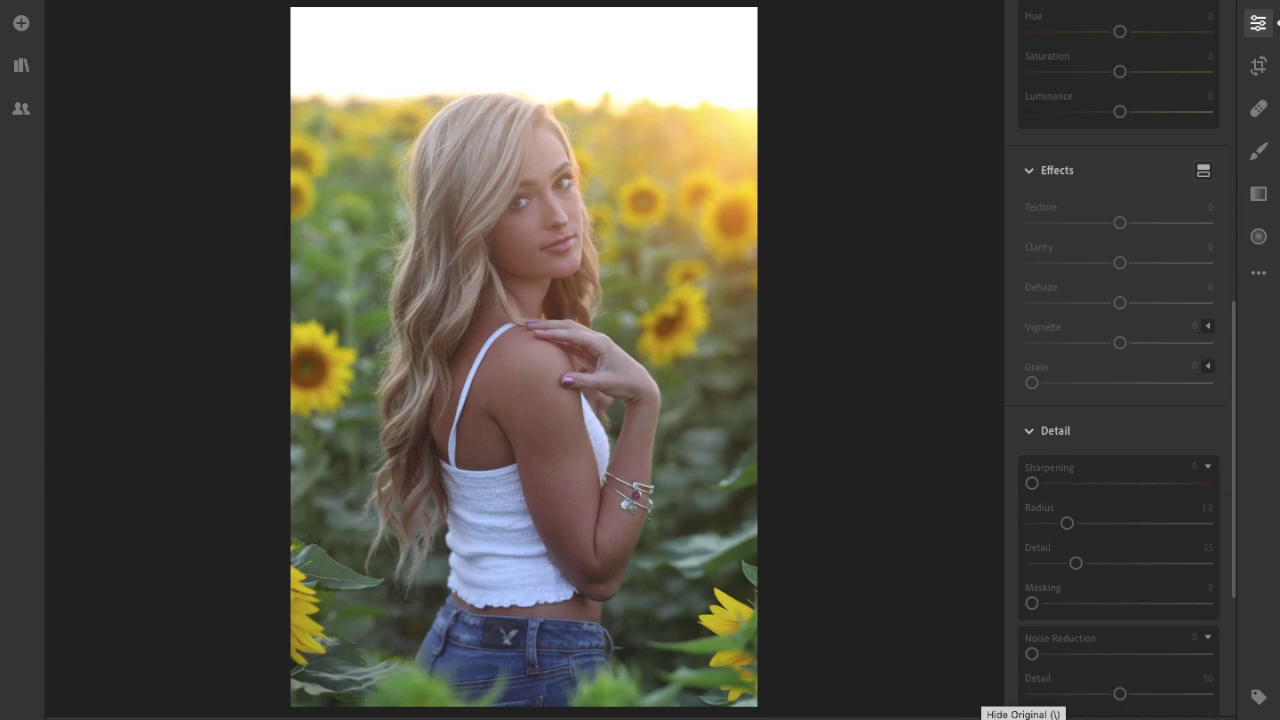
pyautogui.press('\\')
pyautogui.scroll(10, 1140, 395)
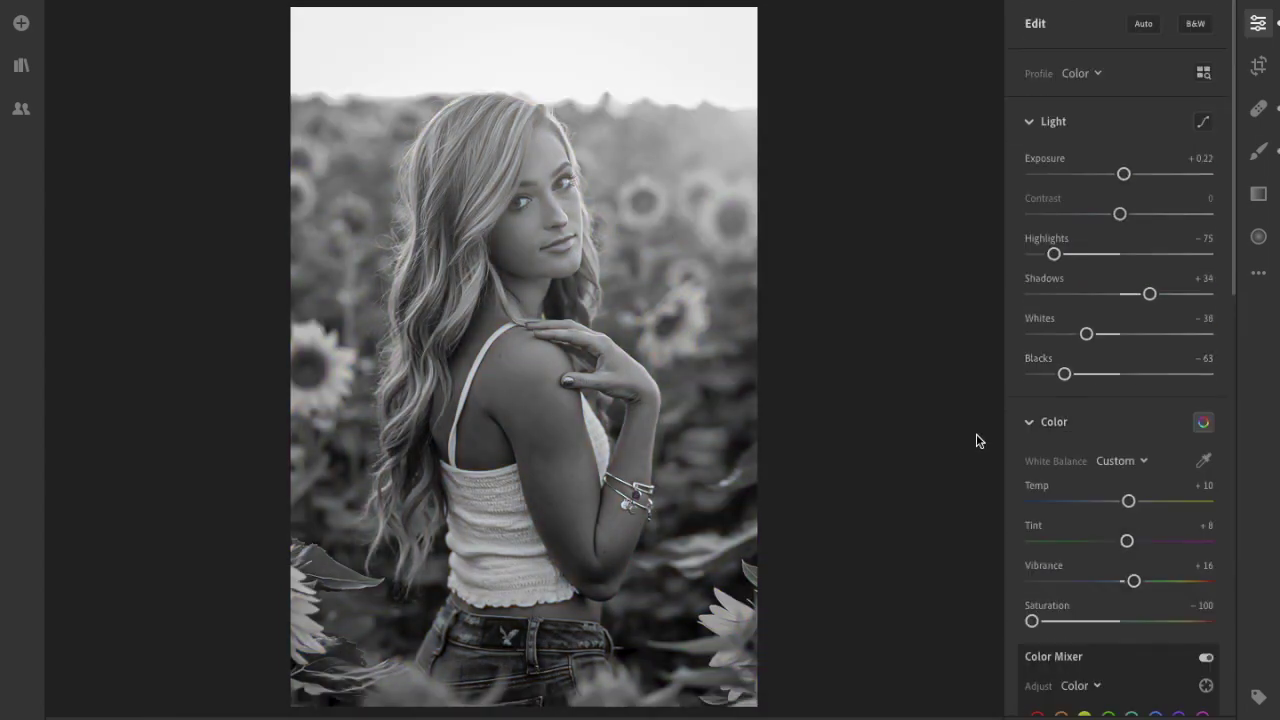
pyautogui.rightClick(1018, 708)
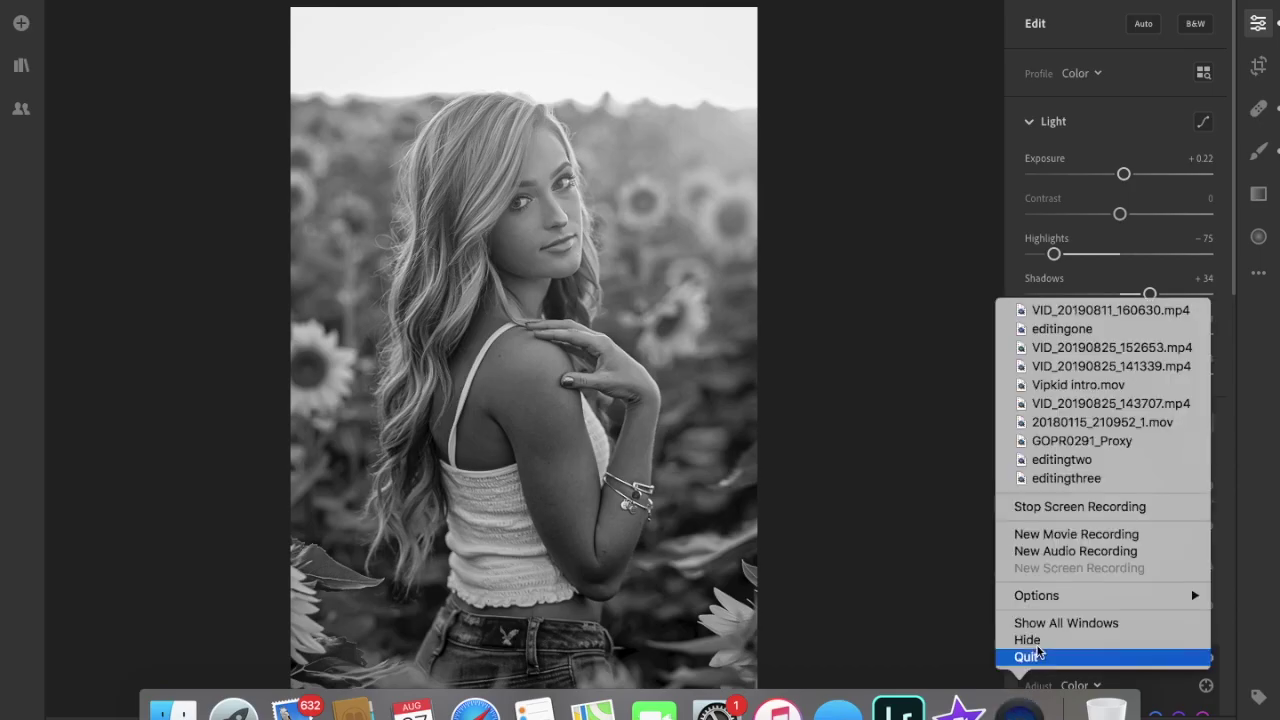
pyautogui.click(1096, 507)
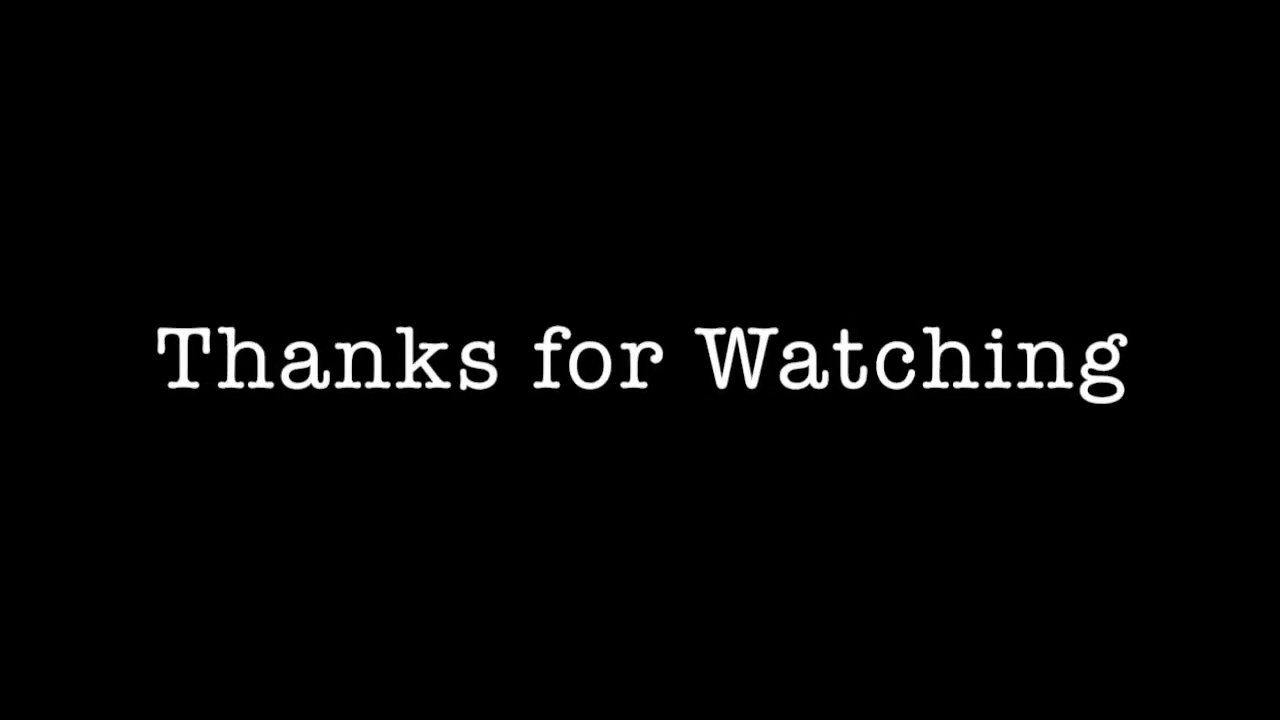